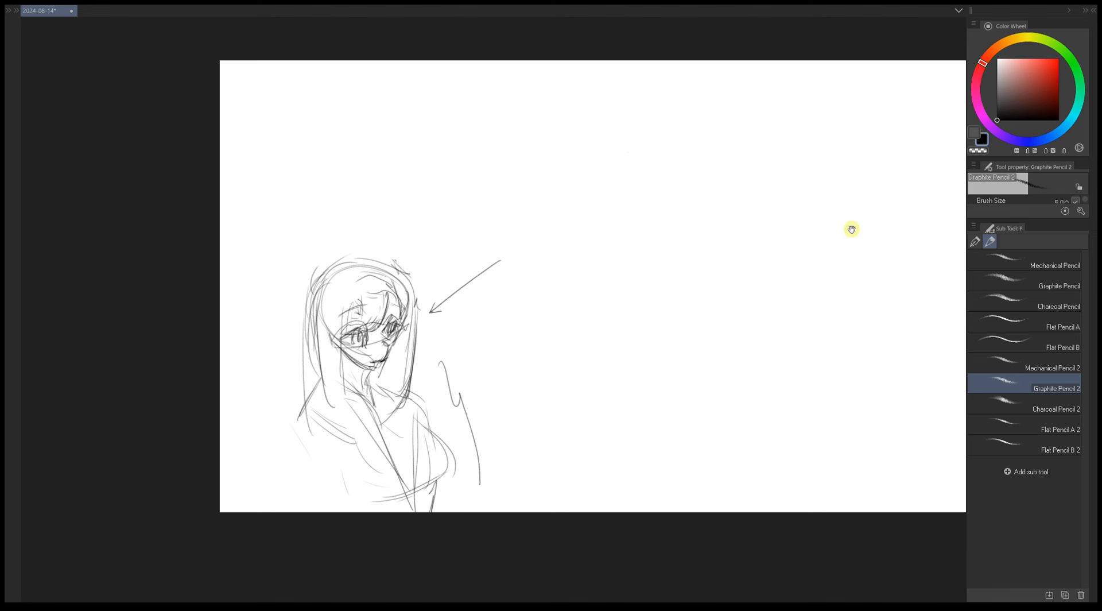
- Sketch a diagonal stylus with a pointed nib and two oval side buttons above the character's head
drag(452, 372, 477, 425)
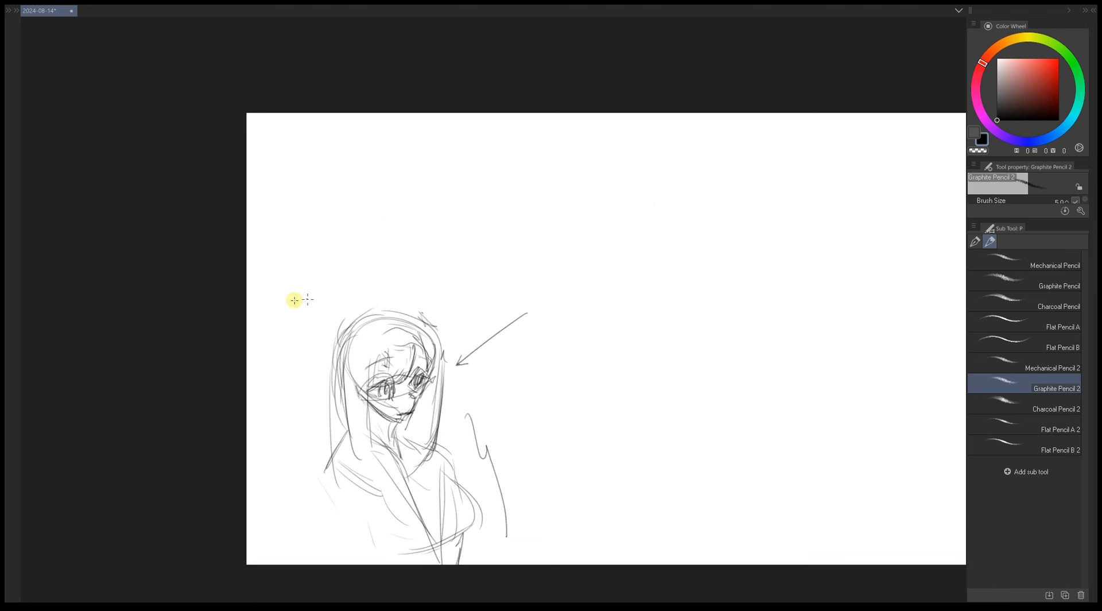
drag(299, 278, 298, 287)
mouse_move(332, 264)
mouse_down()
mouse_move(314, 304)
mouse_move(380, 232)
mouse_up()
drag(314, 304, 383, 232)
drag(318, 288, 324, 285)
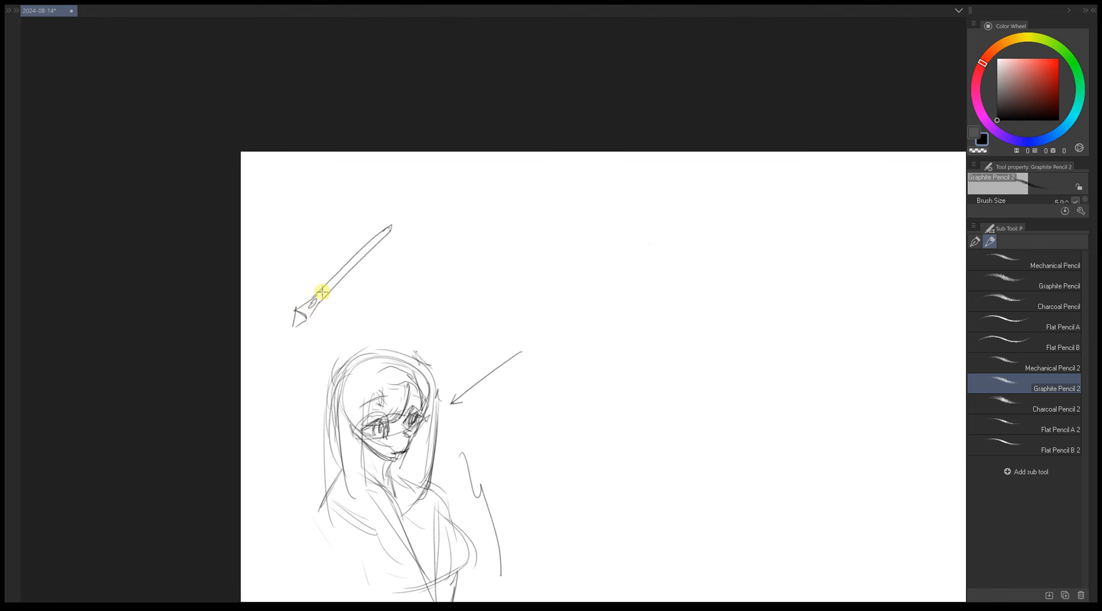
drag(313, 277, 331, 284)
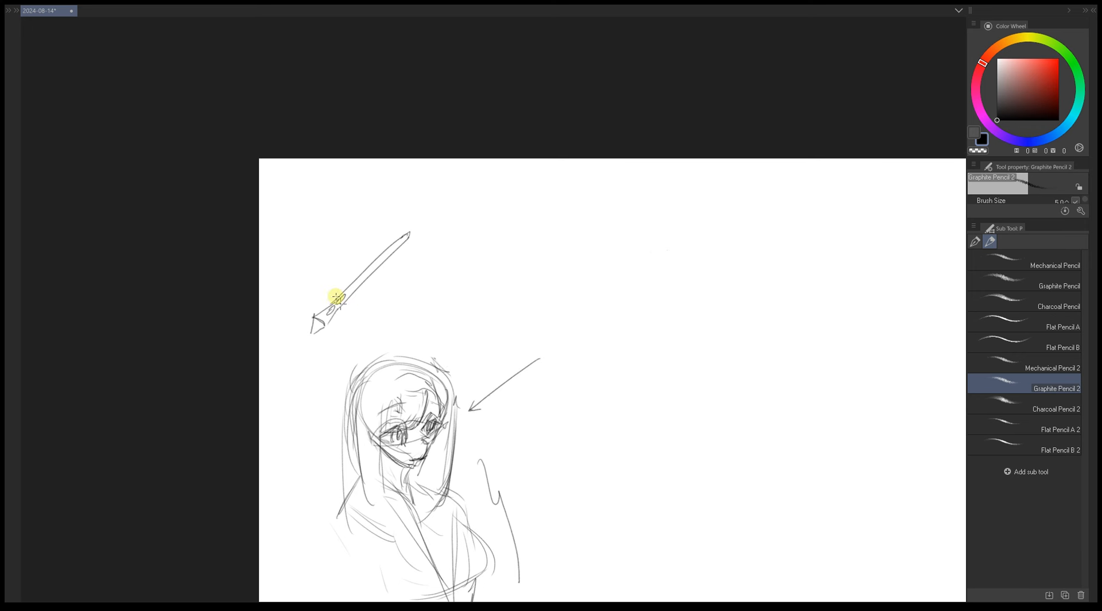
drag(332, 296, 341, 300)
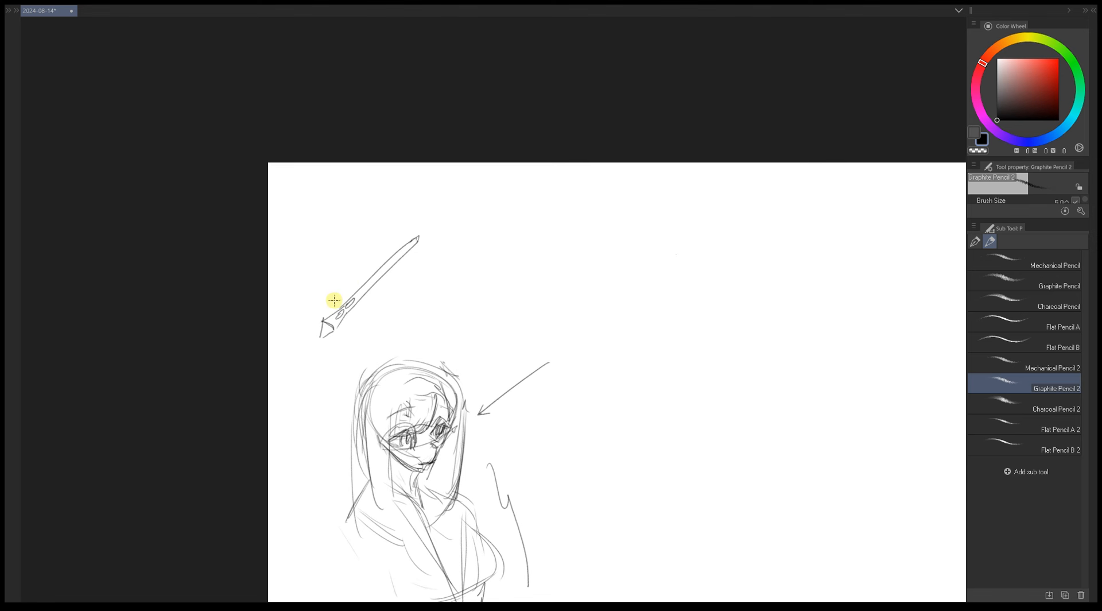
- Annotate the stylus with a curved arrow over its two buttons, a two-way arrow alongside them and a line extending from the nib
drag(326, 296, 334, 305)
drag(365, 285, 362, 280)
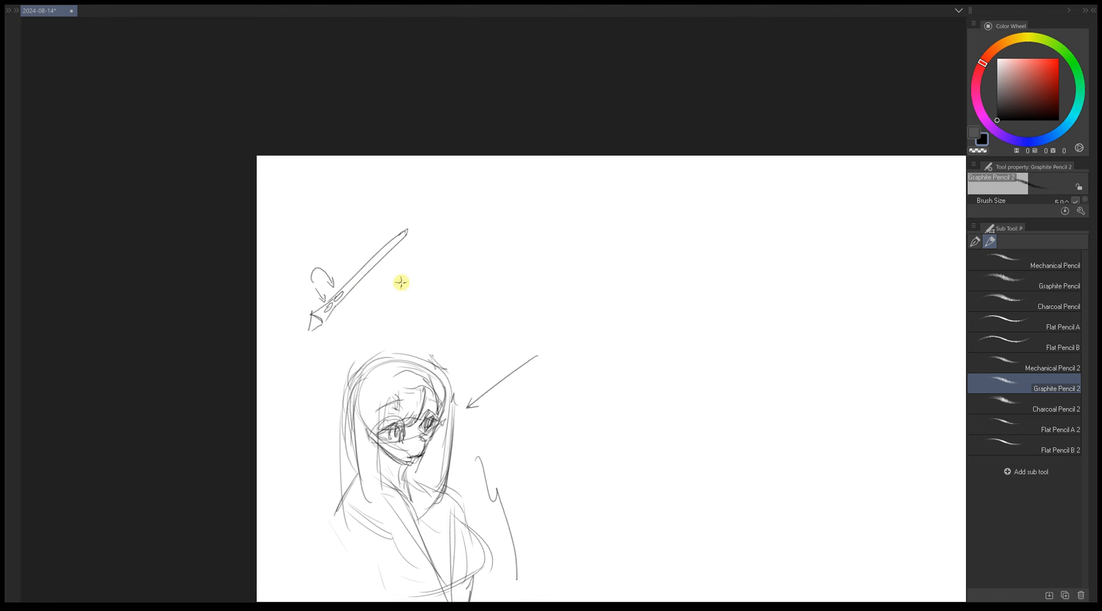
drag(396, 281, 395, 290)
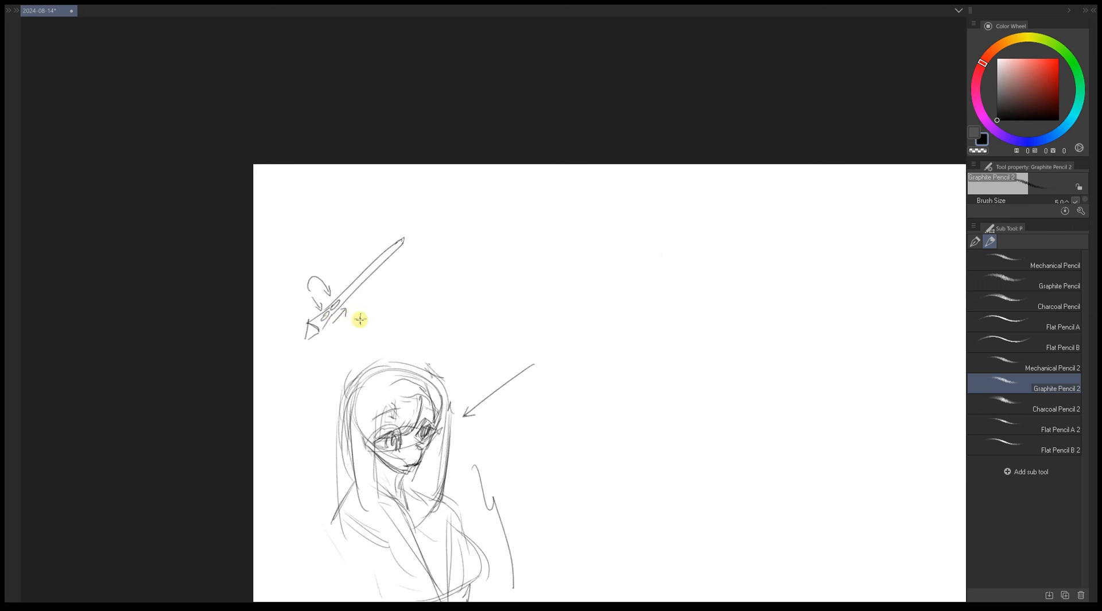
drag(355, 323, 347, 309)
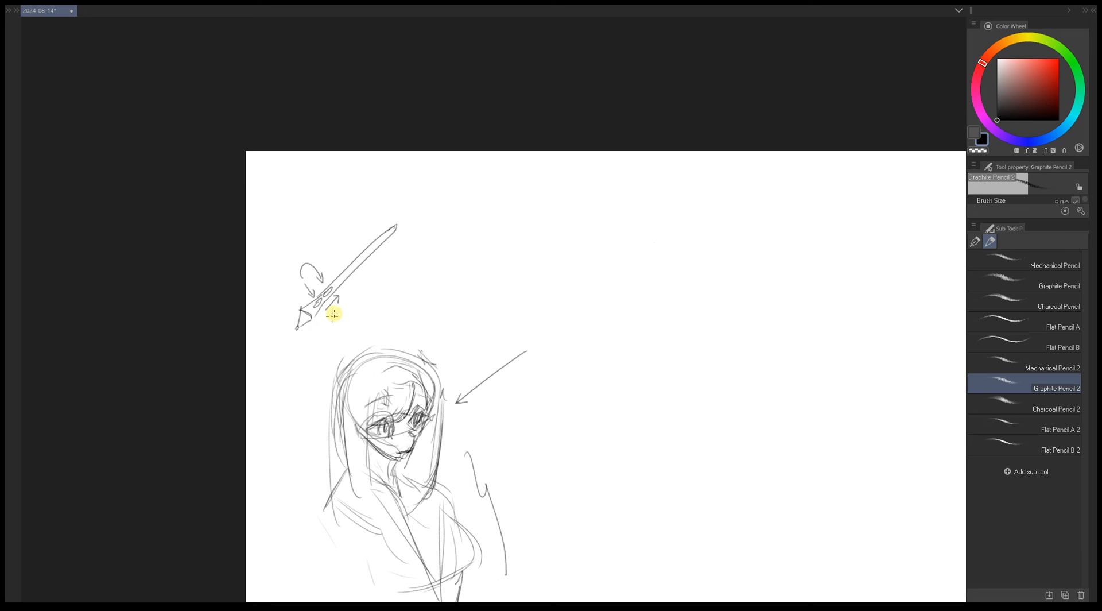
drag(332, 313, 296, 335)
drag(320, 325, 305, 316)
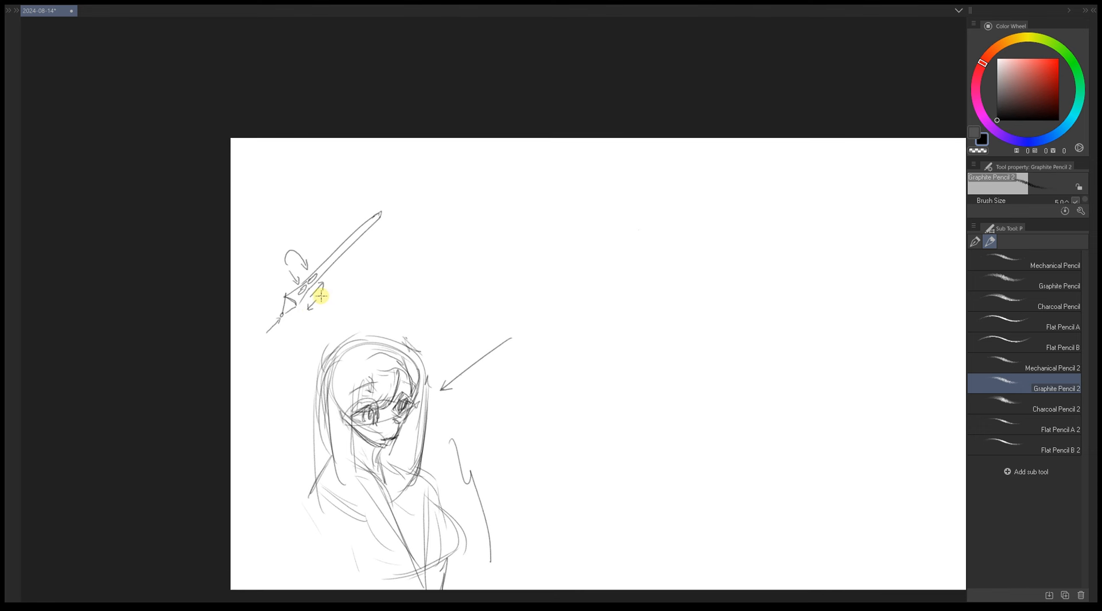
drag(551, 430, 540, 409)
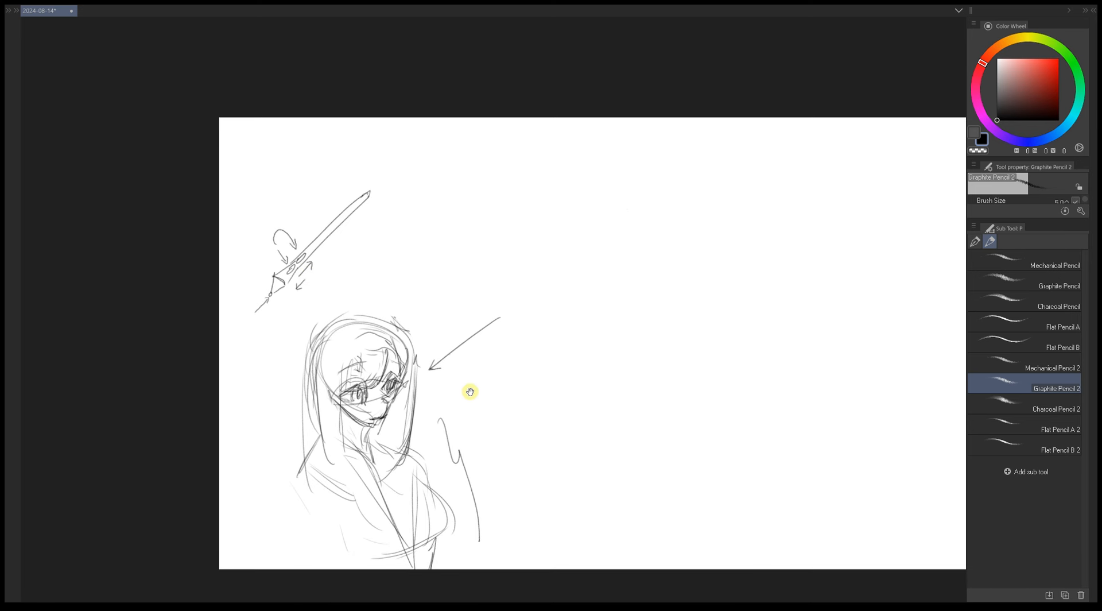
mouse_move(499, 351)
mouse_down()
mouse_move(441, 394)
mouse_move(453, 390)
mouse_up()
key(ctrl+z)
drag(449, 390, 453, 383)
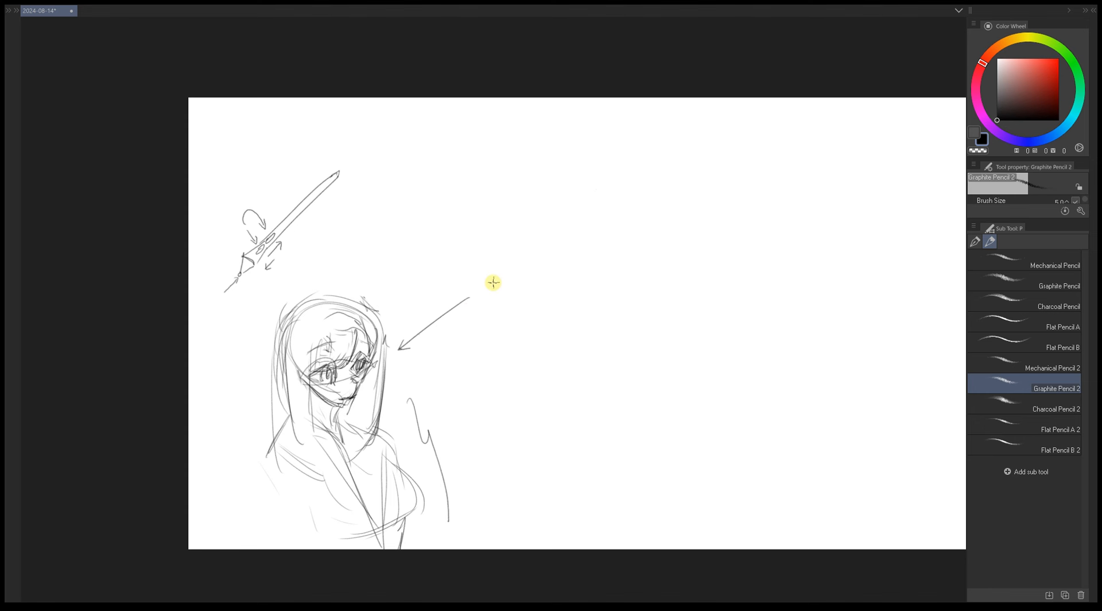
mouse_move(516, 291)
mouse_down()
mouse_move(450, 285)
mouse_move(445, 237)
mouse_up()
drag(460, 322, 528, 365)
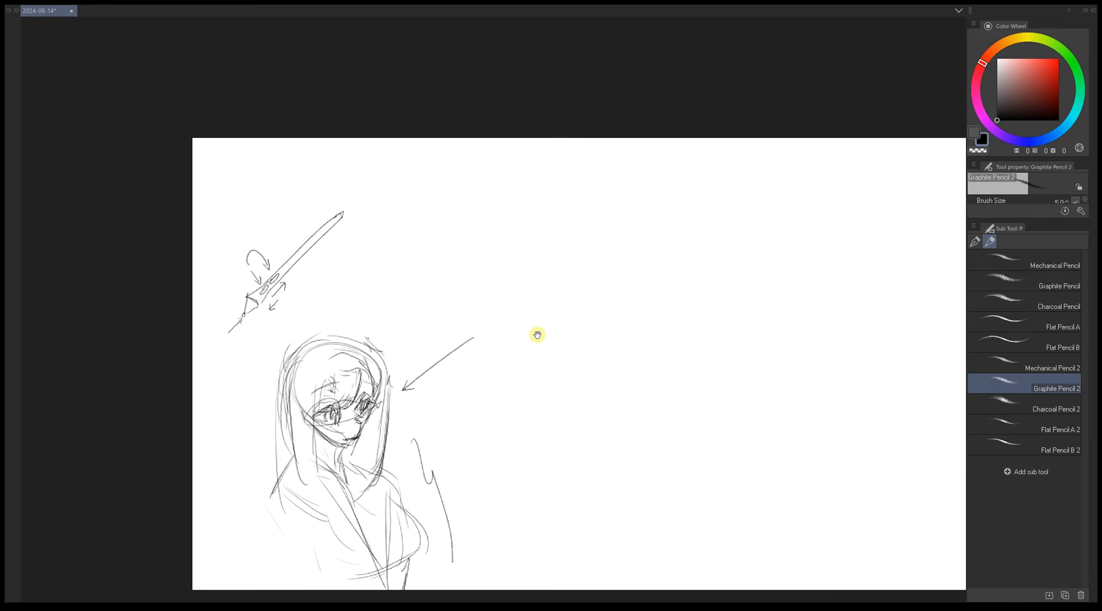
- Sketch a hand gripping an upright pen with a dark tip, beside the diagonal stylus
mouse_move(406, 258)
mouse_down()
mouse_move(406, 285)
mouse_move(406, 246)
mouse_move(418, 250)
mouse_up()
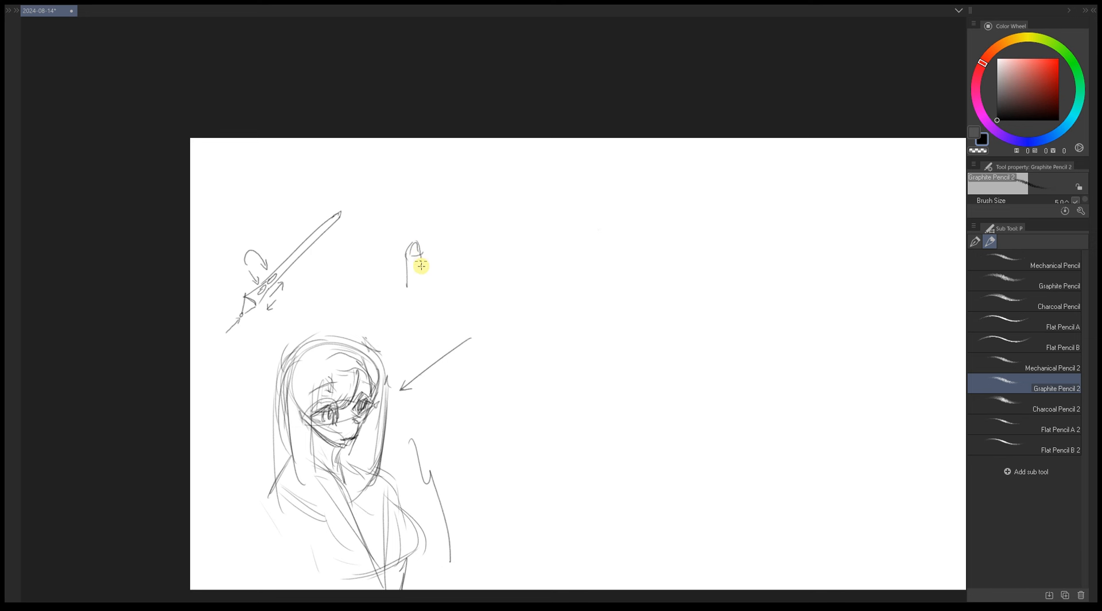
mouse_move(421, 242)
mouse_down()
mouse_move(430, 281)
mouse_move(422, 263)
mouse_move(414, 300)
mouse_move(423, 277)
mouse_up()
drag(413, 183, 414, 238)
mouse_move(416, 190)
mouse_down()
mouse_move(416, 217)
mouse_move(416, 173)
mouse_move(430, 224)
mouse_move(453, 250)
mouse_move(436, 302)
mouse_up()
key(ctrl+z)
drag(466, 261, 443, 311)
mouse_move(425, 274)
mouse_down()
mouse_move(403, 301)
mouse_move(406, 284)
mouse_move(410, 304)
mouse_move(408, 286)
mouse_move(402, 299)
mouse_move(418, 340)
mouse_move(458, 298)
mouse_move(439, 339)
mouse_up()
drag(462, 279, 441, 337)
drag(423, 233, 469, 264)
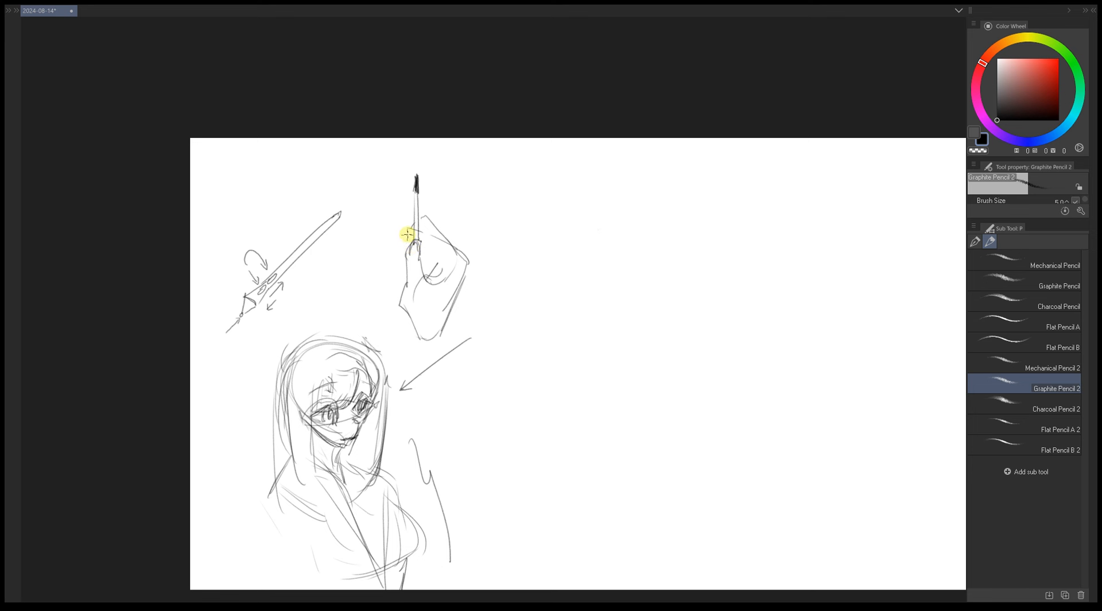
- Refine the hand holding the upright pen with knuckle and back-of-hand lines and short finger strokes around the grip
drag(455, 248, 452, 245)
drag(458, 284, 437, 234)
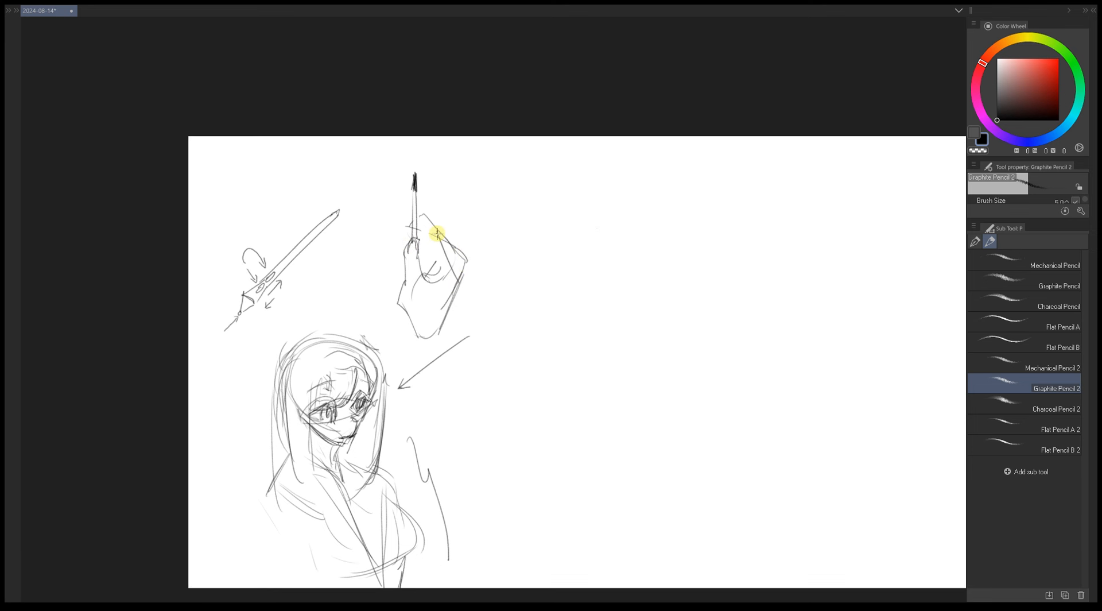
key(ctrl+z)
drag(458, 303, 444, 241)
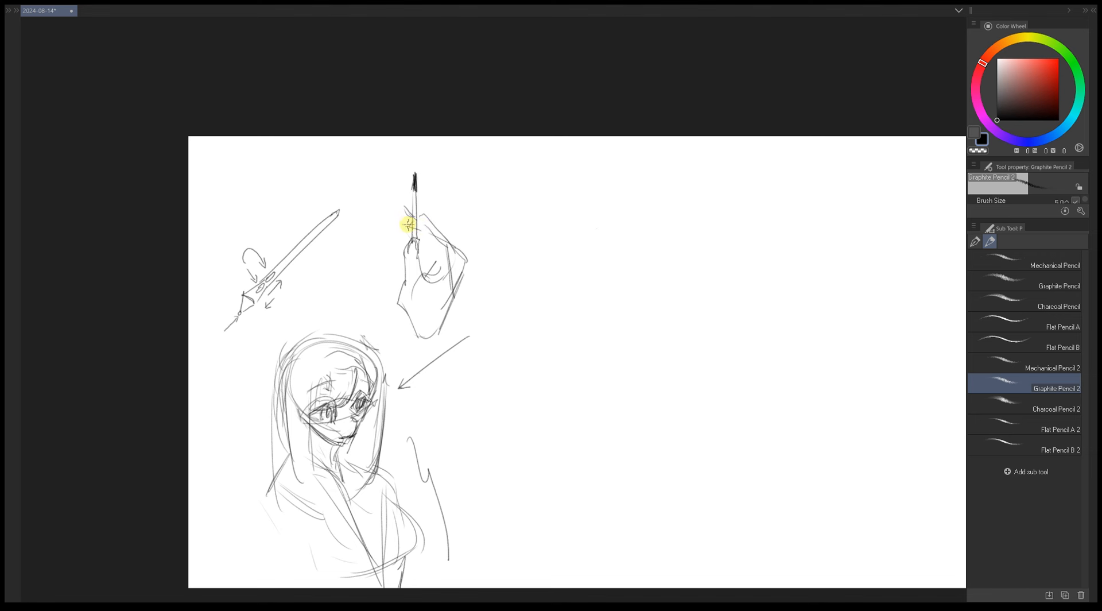
drag(411, 236, 391, 243)
drag(449, 281, 451, 277)
mouse_move(420, 226)
mouse_down()
mouse_move(427, 275)
mouse_move(454, 279)
mouse_up()
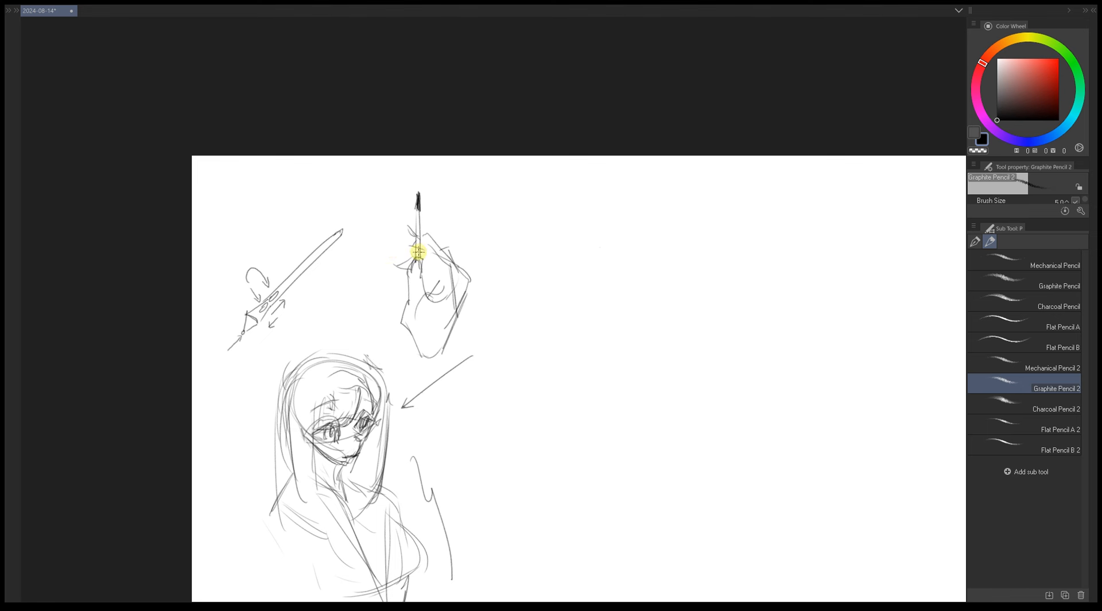
- Mark the exposed pen length with a bracket and add arrows pointing at the pen's tip and at the gripping fingers
drag(390, 193, 385, 258)
drag(416, 174, 417, 192)
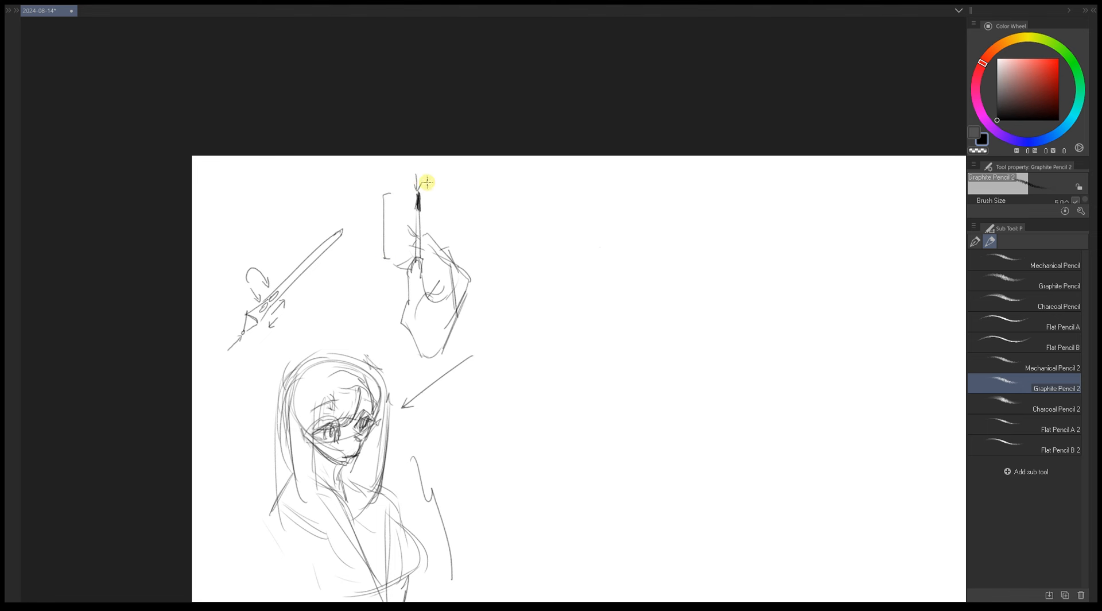
scroll(427, 182, up, 2)
mouse_move(353, 294)
mouse_down()
mouse_move(393, 271)
mouse_move(379, 318)
mouse_up()
drag(443, 266, 422, 267)
drag(447, 305, 376, 249)
drag(394, 332, 381, 317)
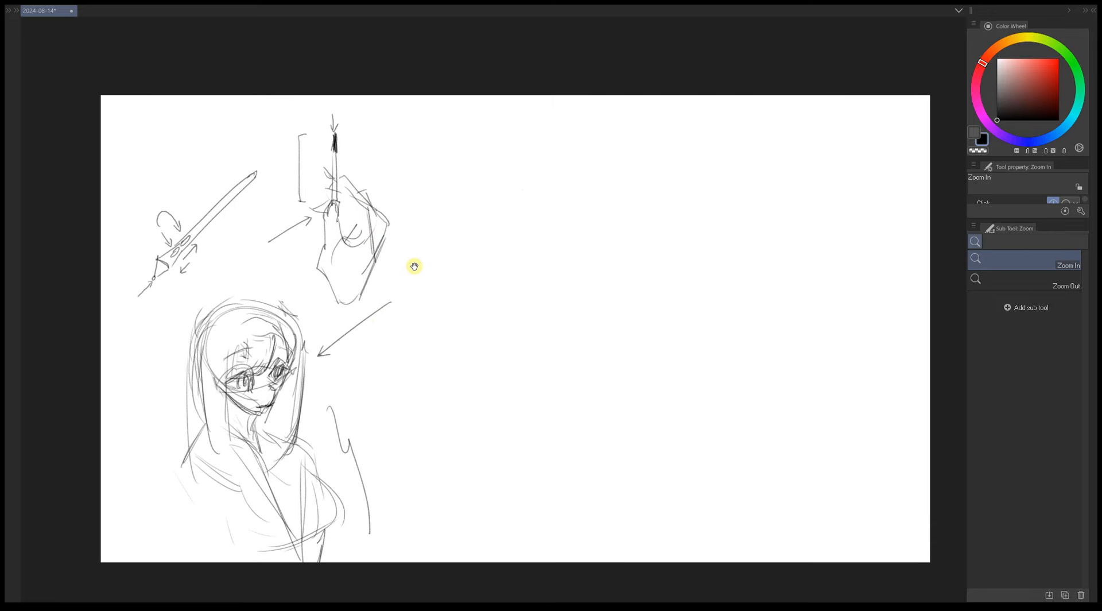
drag(372, 344, 459, 315)
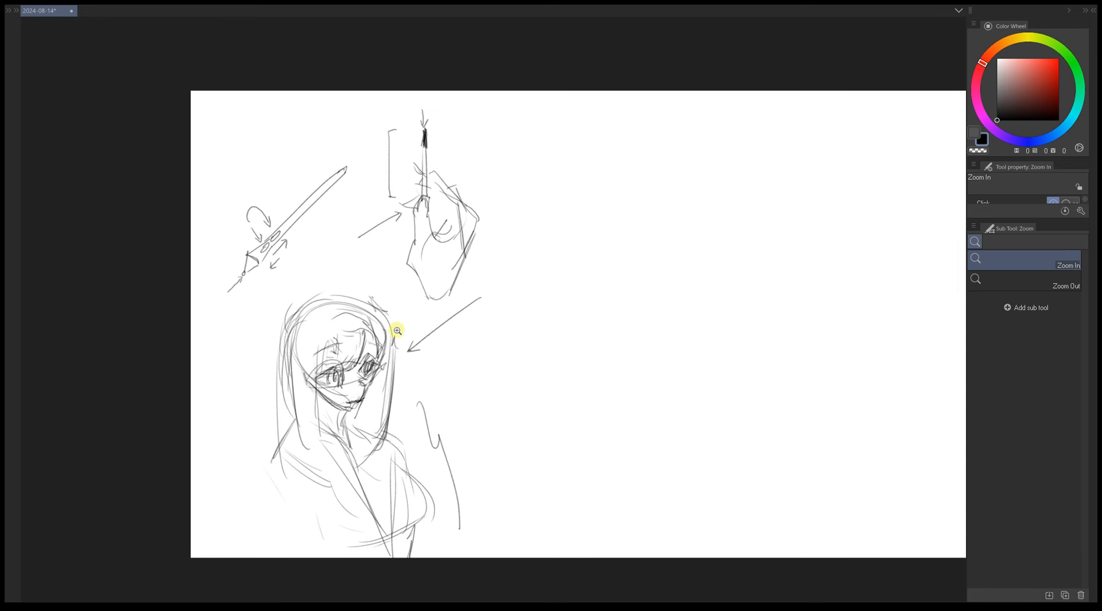
drag(301, 288, 324, 296)
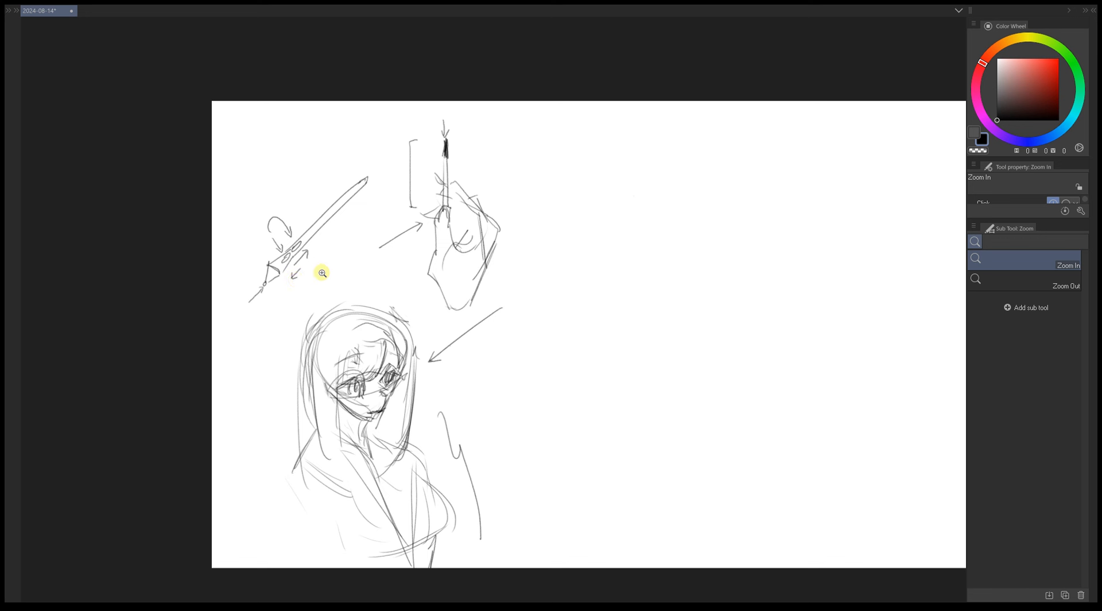
key(p)
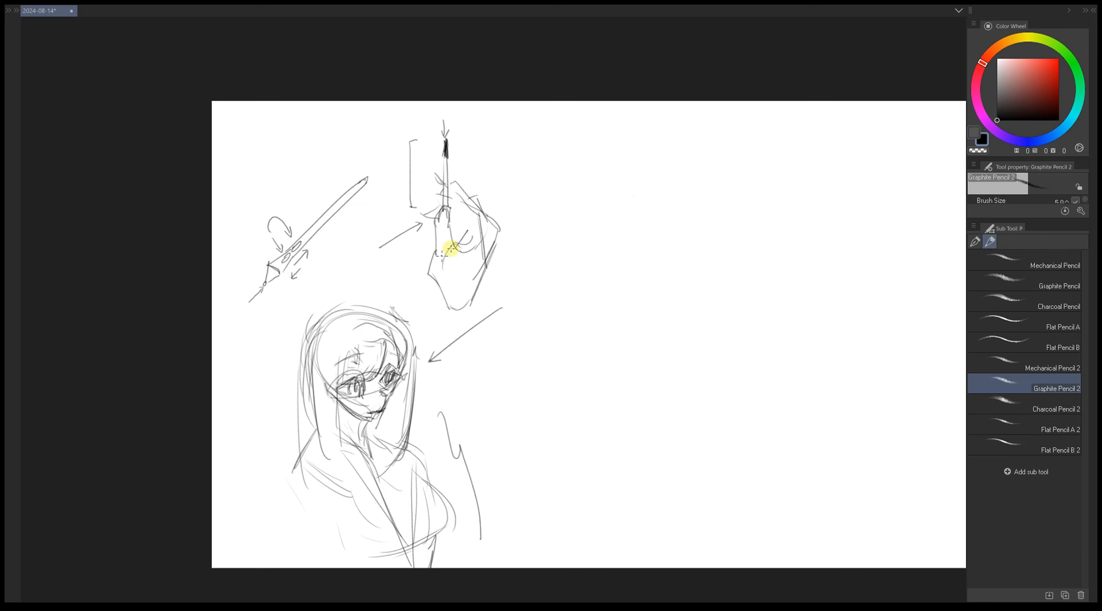
mouse_move(272, 323)
mouse_down()
mouse_move(288, 268)
mouse_move(271, 262)
mouse_move(276, 250)
mouse_move(310, 279)
mouse_move(270, 302)
mouse_move(279, 248)
mouse_up()
key(ctrl+z)
key(ctrl+z)
drag(496, 354, 442, 344)
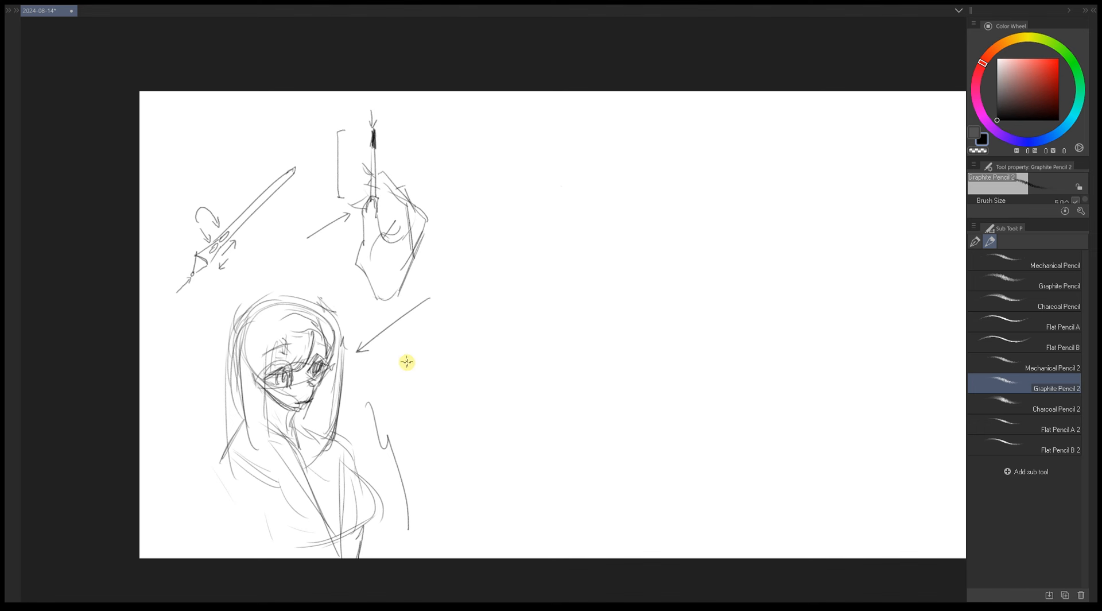
mouse_move(374, 383)
mouse_down()
mouse_move(403, 391)
mouse_move(375, 401)
mouse_up()
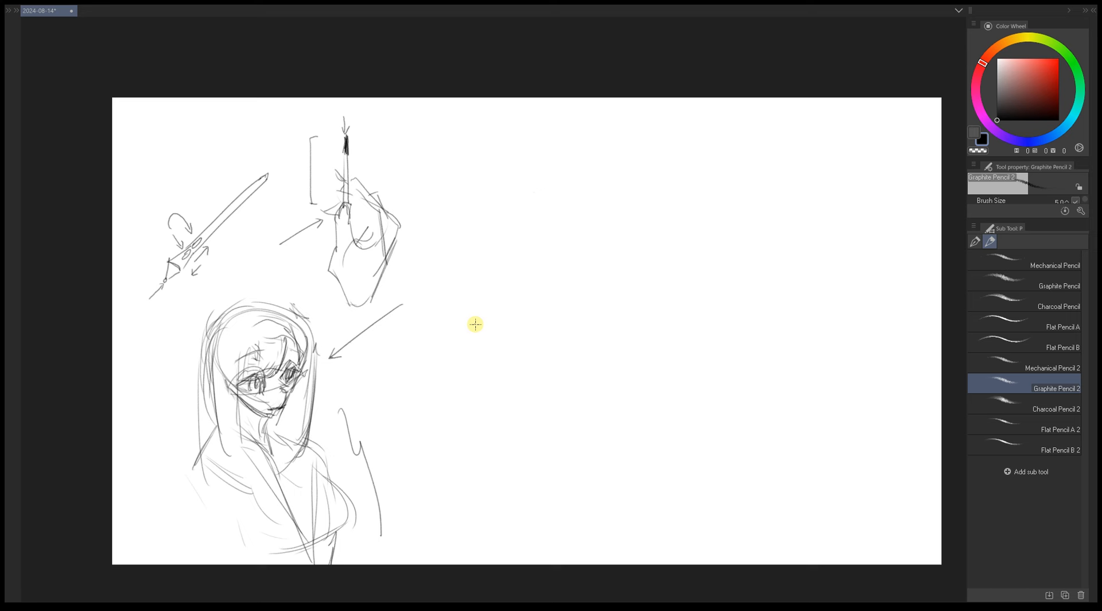
- Sketch a round head beside the first character, with long curved hair strands falling from both sides
mouse_move(430, 329)
mouse_down()
mouse_move(464, 294)
mouse_move(440, 311)
mouse_move(446, 367)
mouse_up()
drag(450, 297, 511, 370)
drag(512, 312, 510, 376)
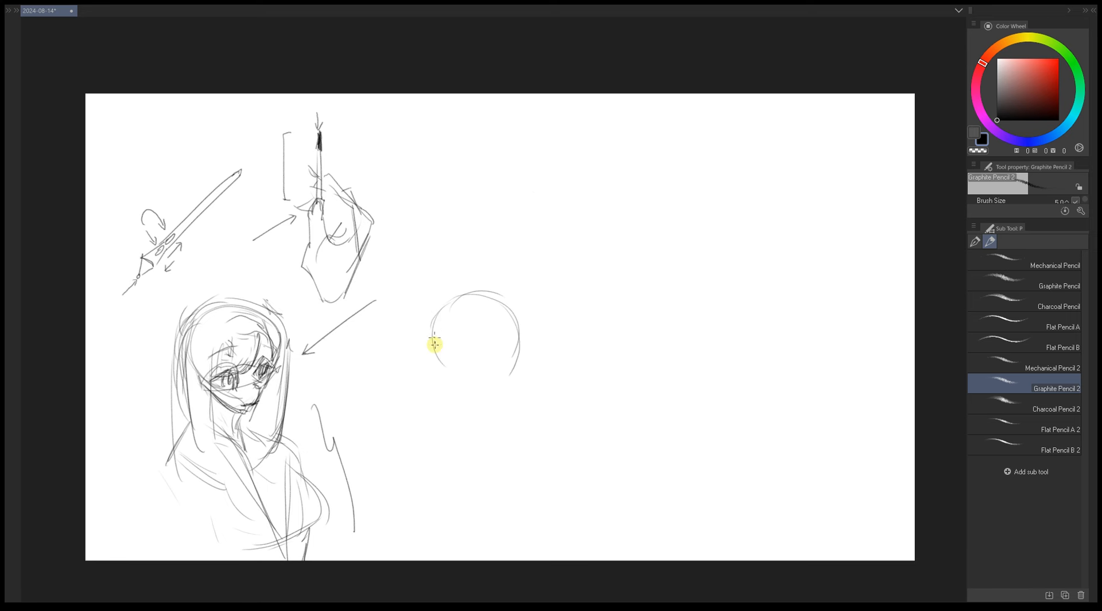
mouse_move(433, 330)
mouse_down()
mouse_move(443, 404)
mouse_move(468, 426)
mouse_up()
drag(430, 353, 470, 415)
drag(520, 332, 522, 440)
drag(522, 357, 512, 440)
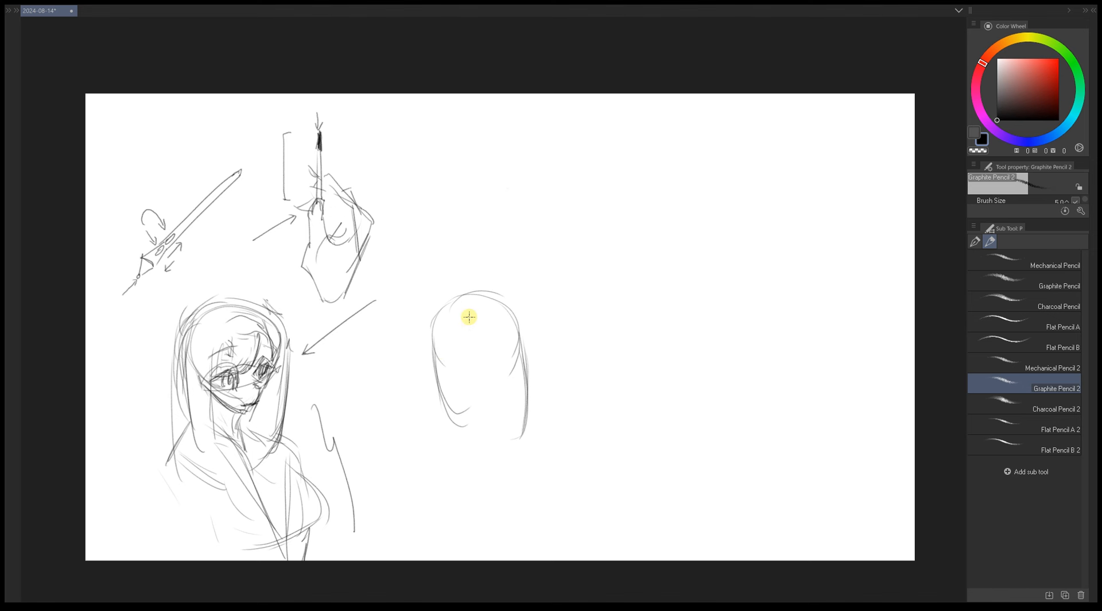
- Draw the cheek and jawline of the new head, curving from the chin up to the far hair strand
drag(461, 360, 485, 379)
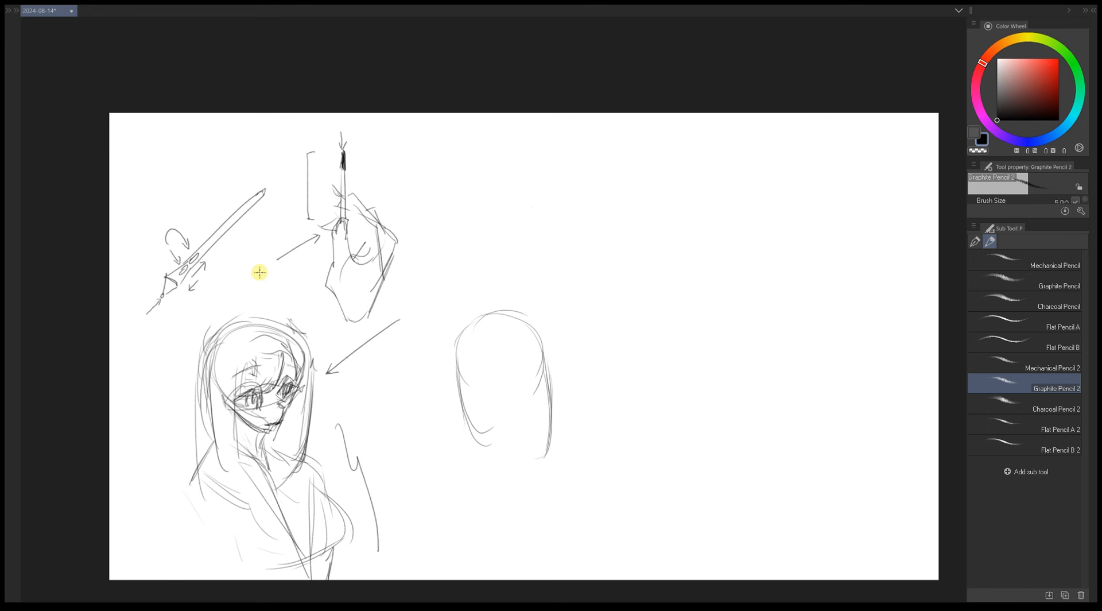
drag(480, 433, 463, 418)
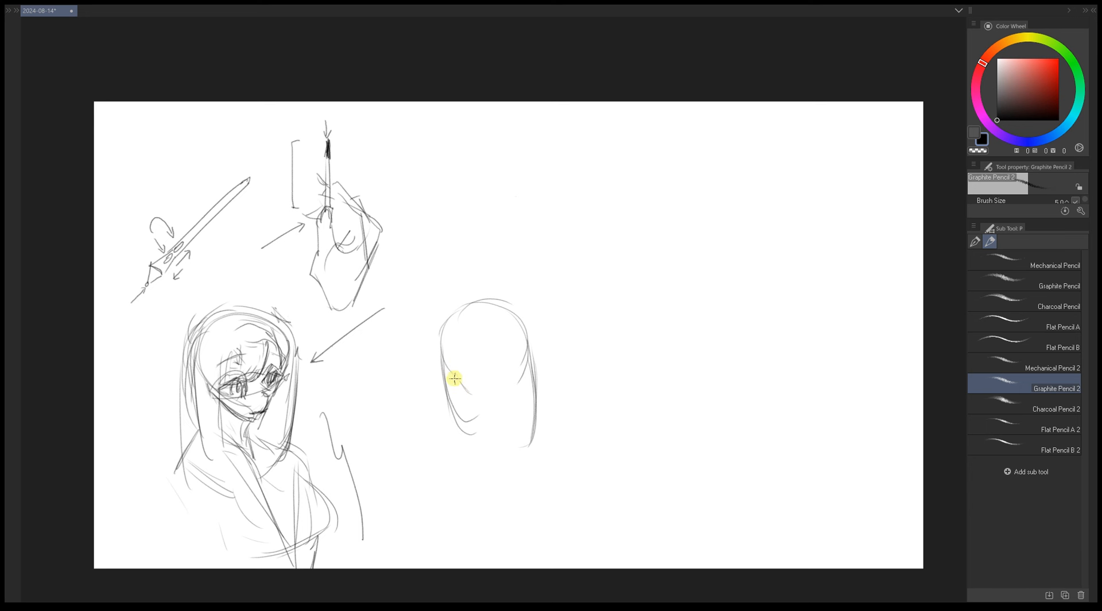
drag(459, 386, 533, 372)
drag(500, 392, 505, 392)
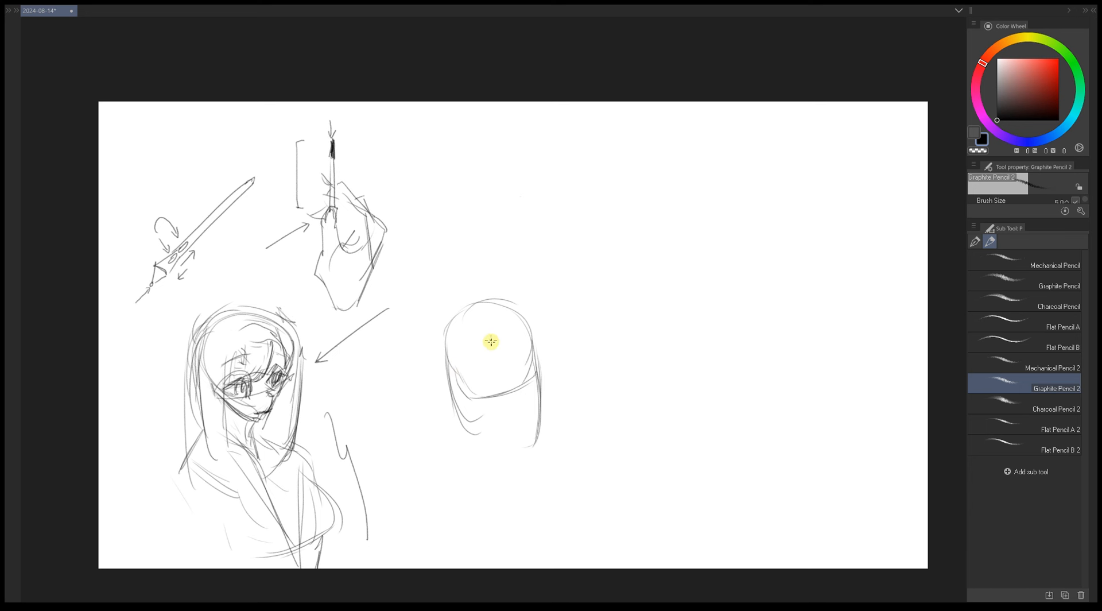
- Reinforce the arrow pointing at the first character's head with a second line along its shaft
mouse_move(379, 314)
mouse_down()
mouse_move(318, 361)
mouse_move(333, 362)
mouse_up()
drag(384, 419, 377, 414)
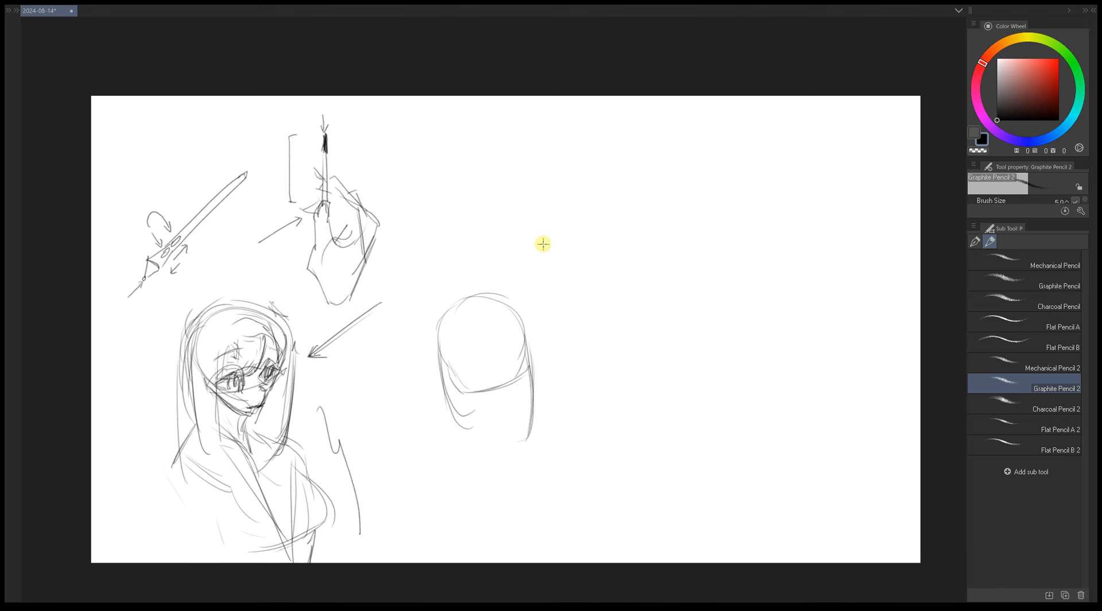
drag(510, 361, 519, 364)
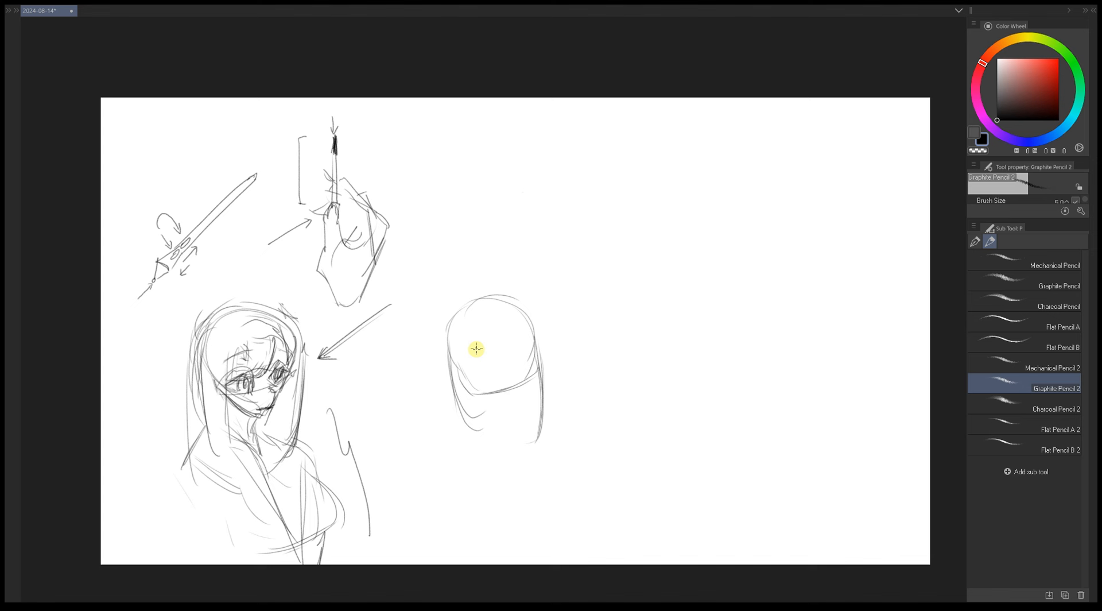
drag(501, 345, 482, 350)
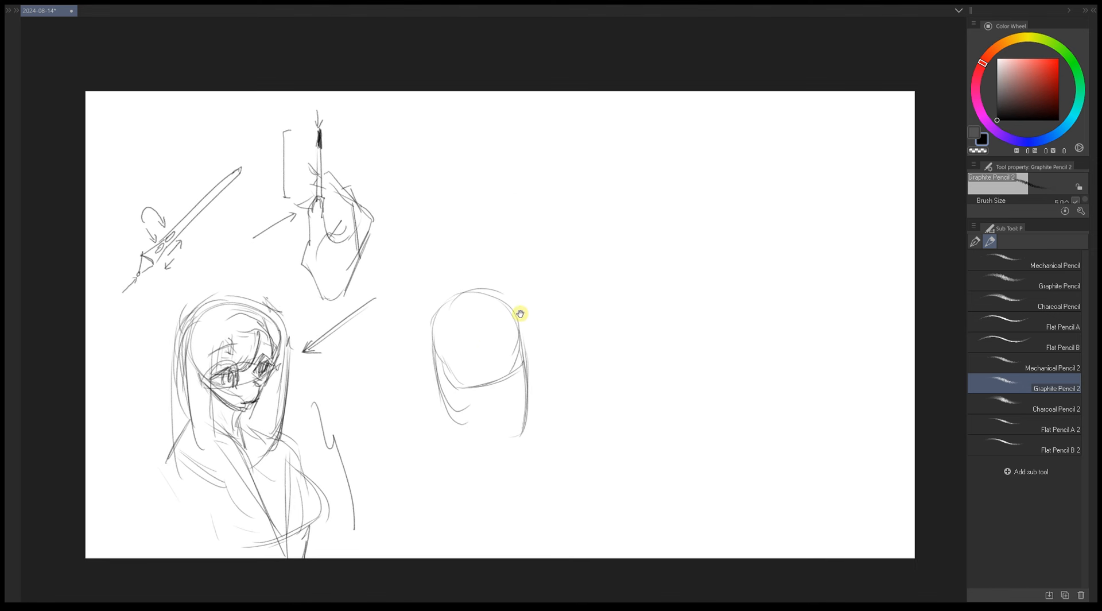
- Add long outer hair strokes along the far side of the new head and a short curve below its jaw
mouse_move(533, 315)
mouse_down()
mouse_move(524, 382)
mouse_move(535, 438)
mouse_up()
drag(541, 357, 512, 461)
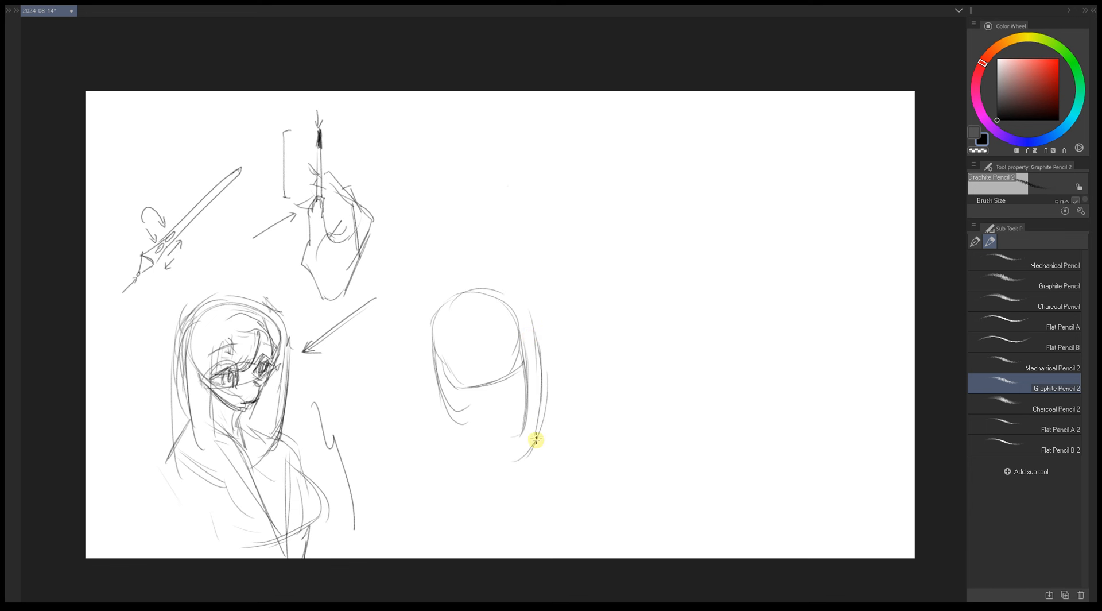
drag(524, 412, 503, 406)
- Lightly sketch both eyes and small facial marks on the new head
mouse_move(472, 344)
mouse_down()
mouse_move(469, 356)
mouse_move(494, 352)
mouse_up()
drag(470, 356, 493, 356)
drag(477, 360, 494, 357)
mouse_move(441, 348)
mouse_down()
mouse_move(478, 353)
mouse_move(442, 359)
mouse_move(468, 348)
mouse_move(493, 357)
mouse_up()
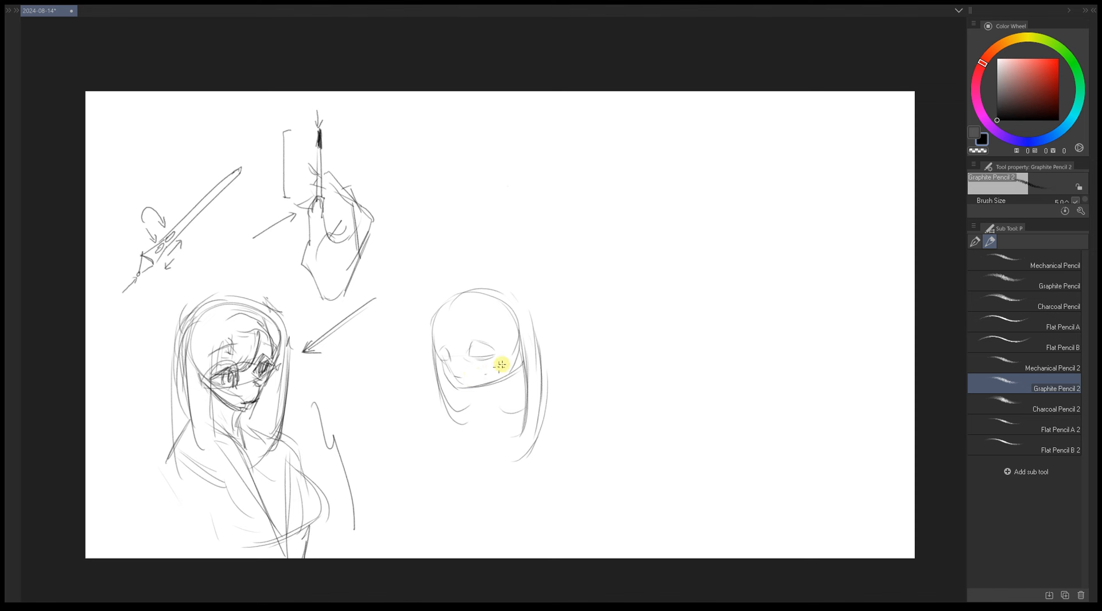
drag(441, 370, 457, 396)
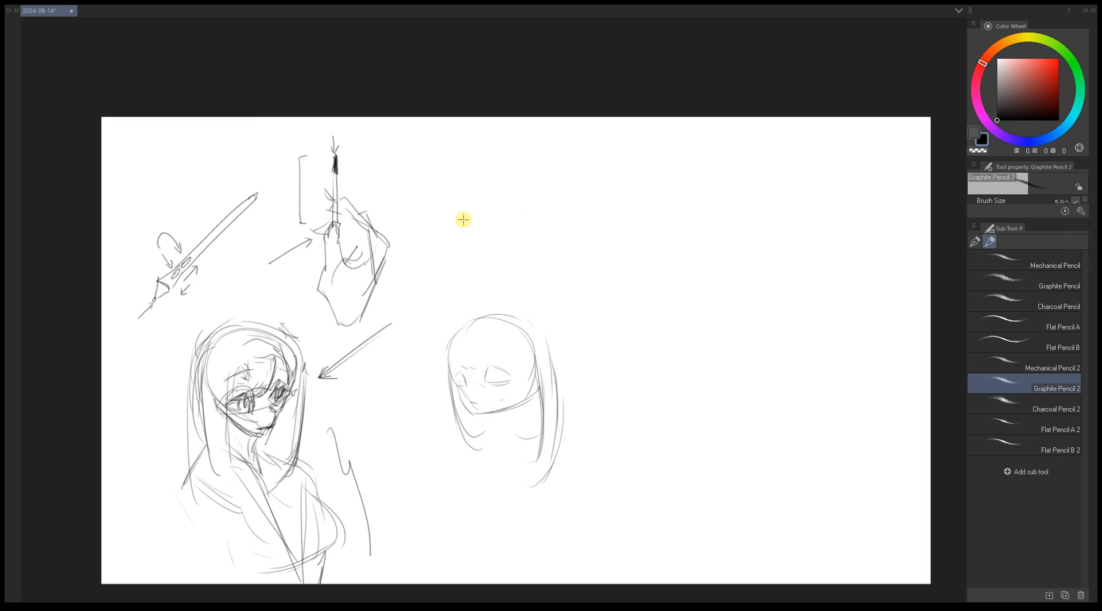
drag(438, 351, 441, 336)
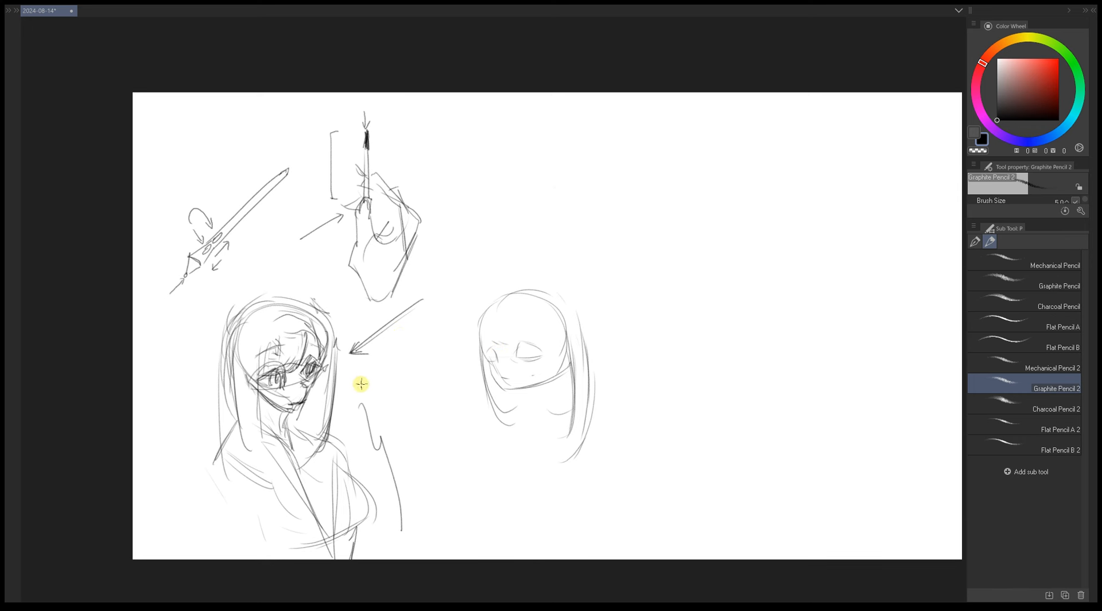
drag(560, 325, 529, 317)
mouse_move(396, 454)
mouse_down()
mouse_move(482, 377)
mouse_move(479, 385)
mouse_up()
key(ctrl+z)
key(ctrl+z)
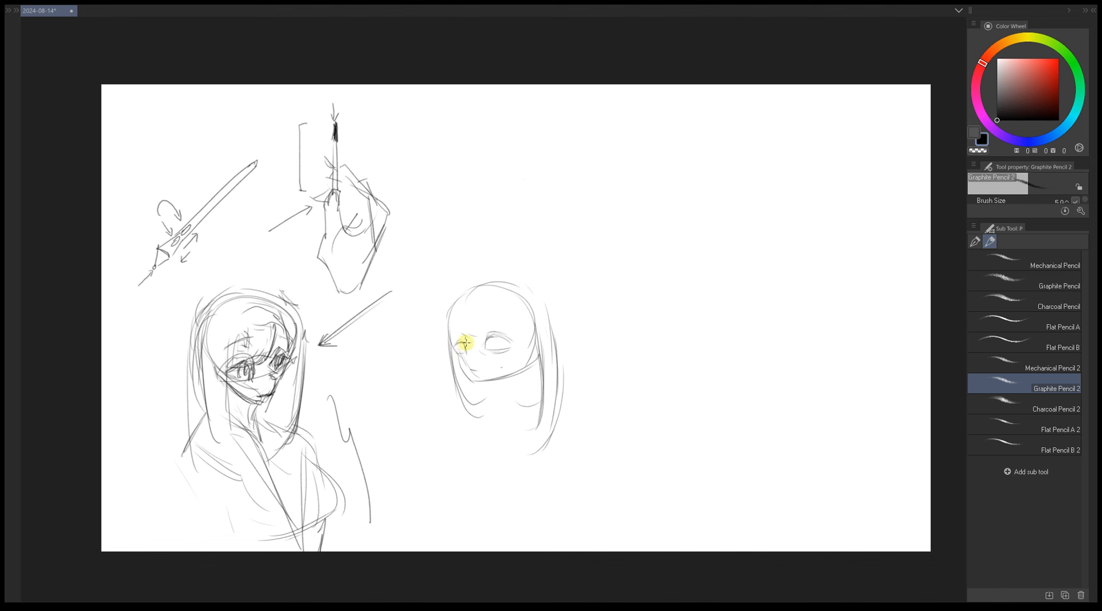
- Draw the ear at the end of the second head's jawline, rework the jaw, and start the neck with a short line
drag(472, 332, 511, 394)
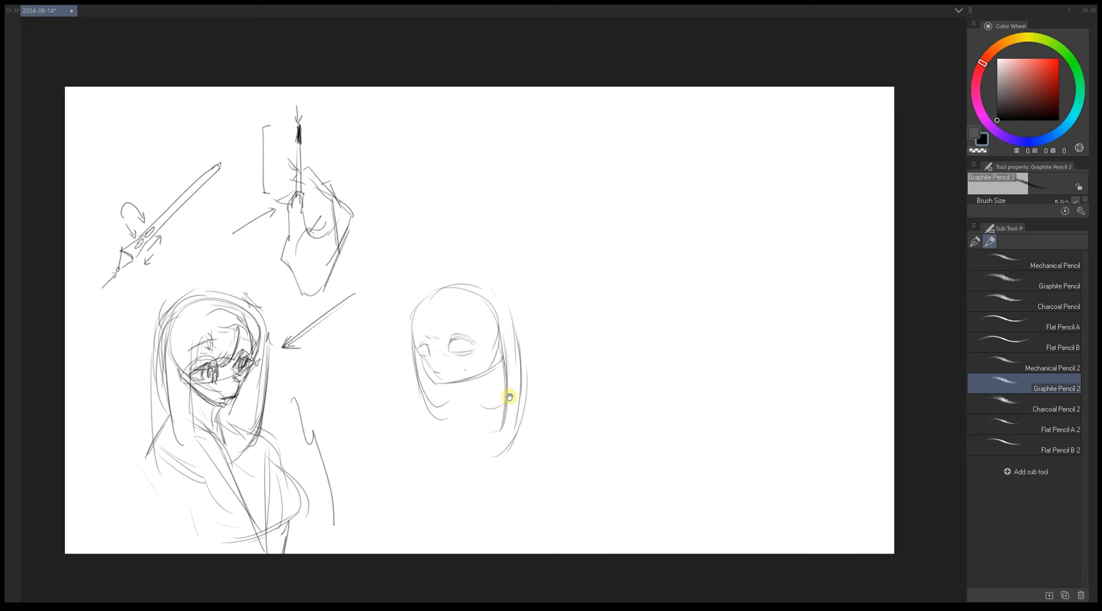
drag(450, 443, 458, 459)
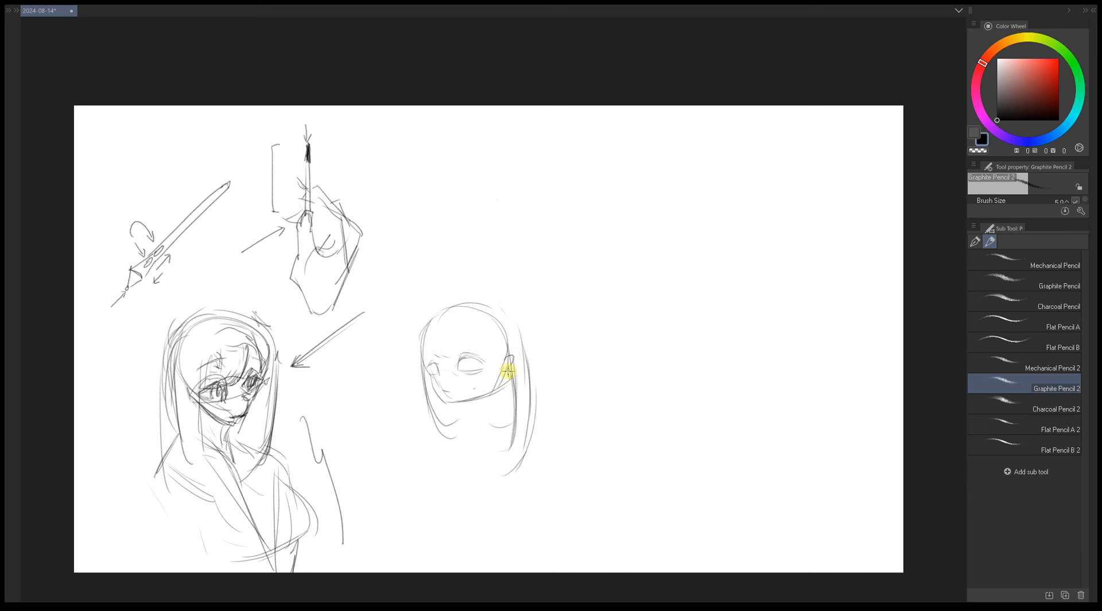
drag(515, 364, 453, 407)
drag(467, 401, 474, 430)
mouse_move(502, 459)
mouse_down()
mouse_move(617, 505)
mouse_move(726, 383)
mouse_up()
drag(770, 292, 770, 258)
key(ctrl+z)
key(ctrl+z)
mouse_move(582, 243)
mouse_down()
mouse_move(601, 241)
mouse_move(595, 251)
mouse_up()
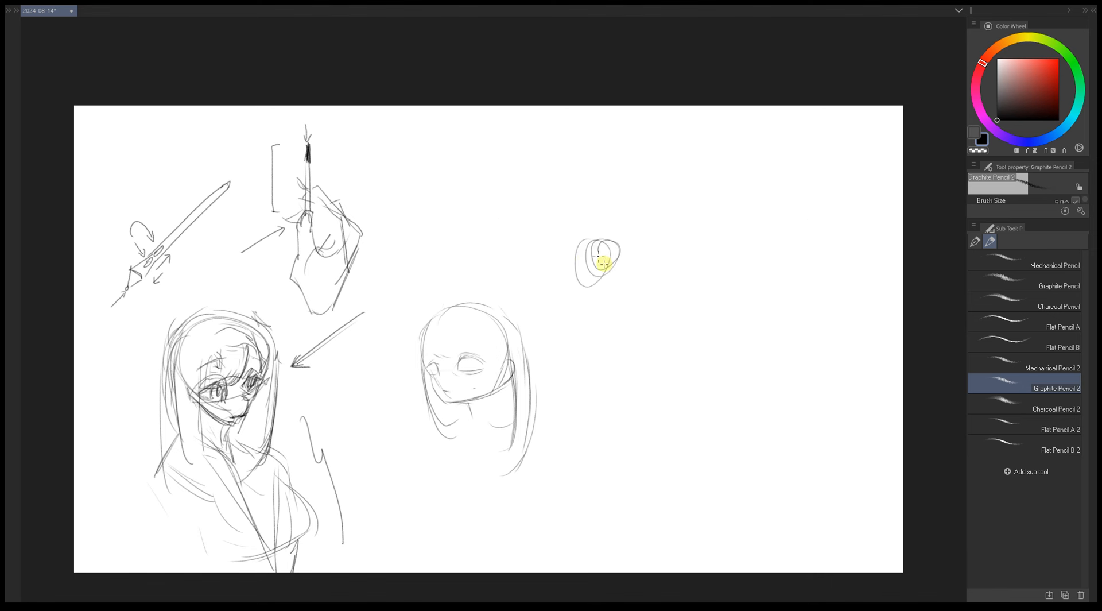
key(ctrl+z)
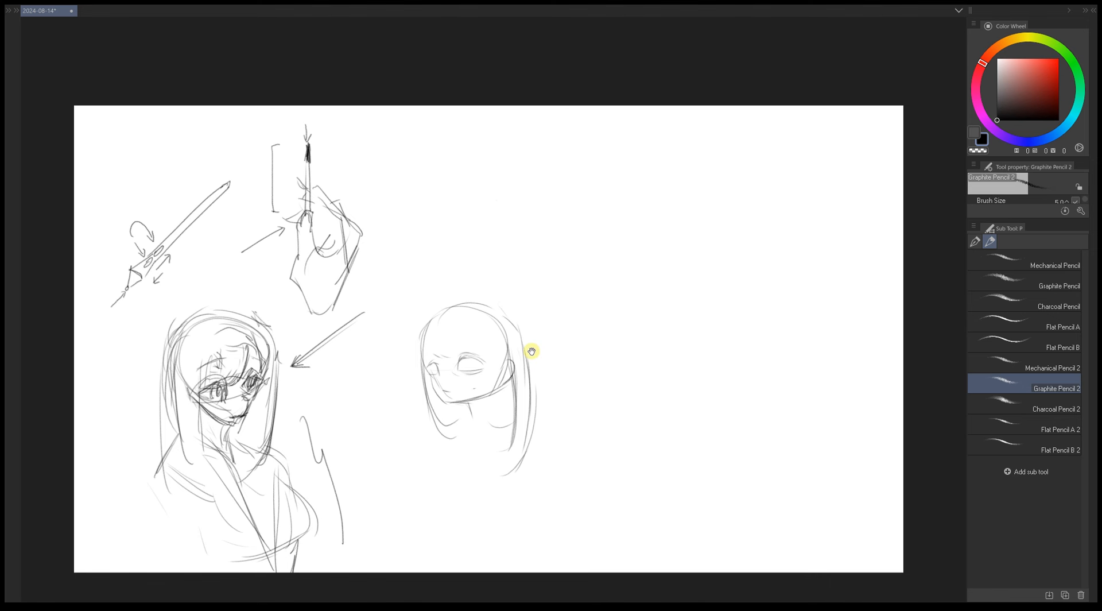
- Draw the near eyebrow and the mouth on the second head, and add light strokes around the far eyebrow and fringe
drag(534, 358, 531, 348)
drag(456, 334, 481, 335)
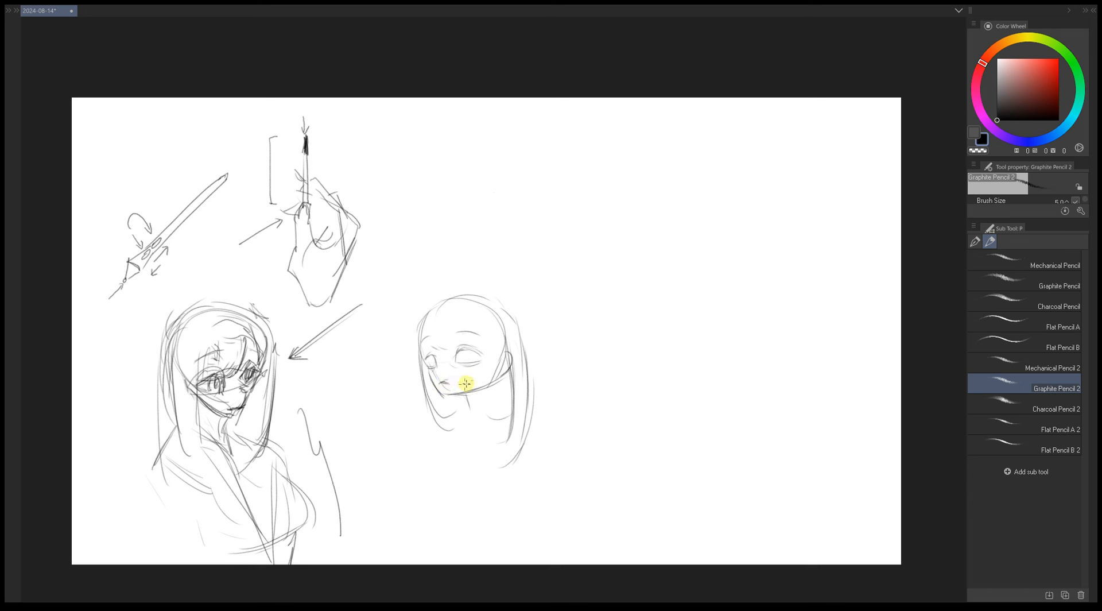
drag(447, 381, 454, 383)
drag(520, 378, 523, 365)
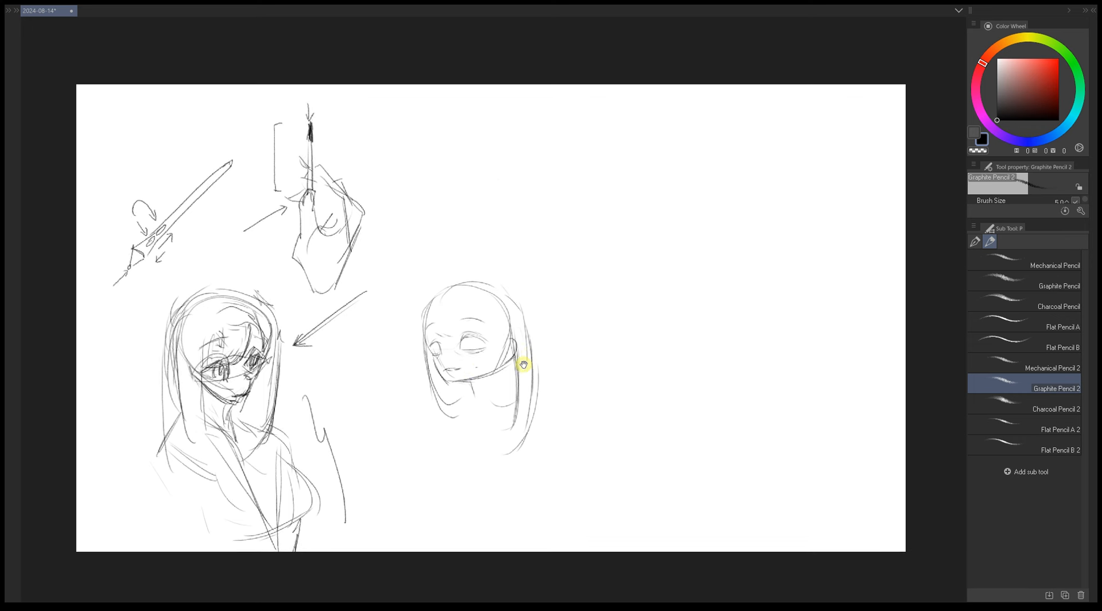
drag(504, 296, 504, 317)
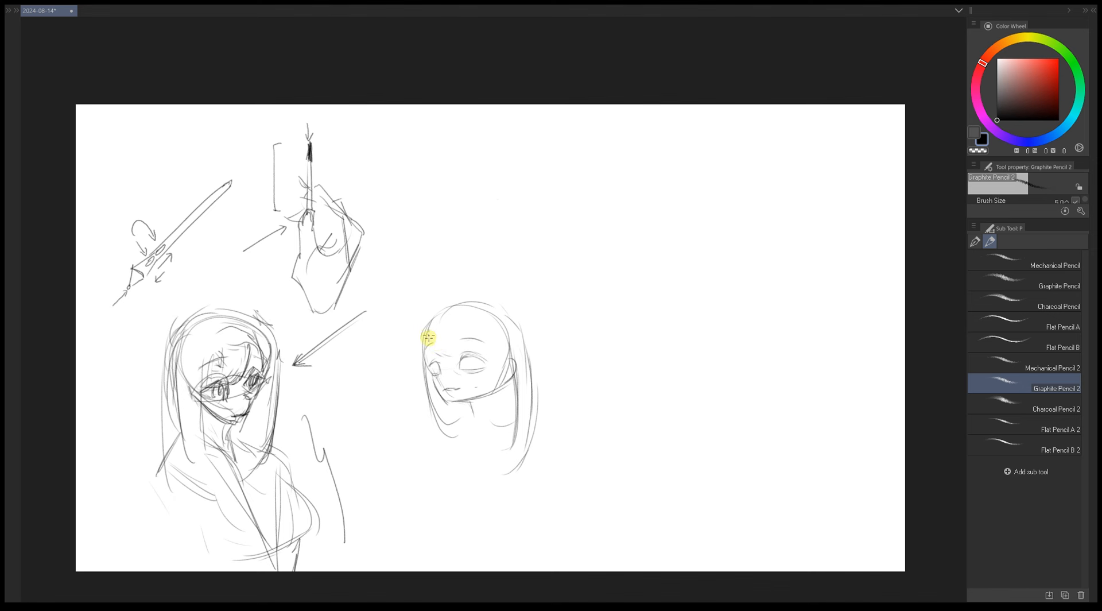
mouse_move(442, 347)
mouse_down()
mouse_move(433, 386)
mouse_move(431, 374)
mouse_up()
key(ctrl+z)
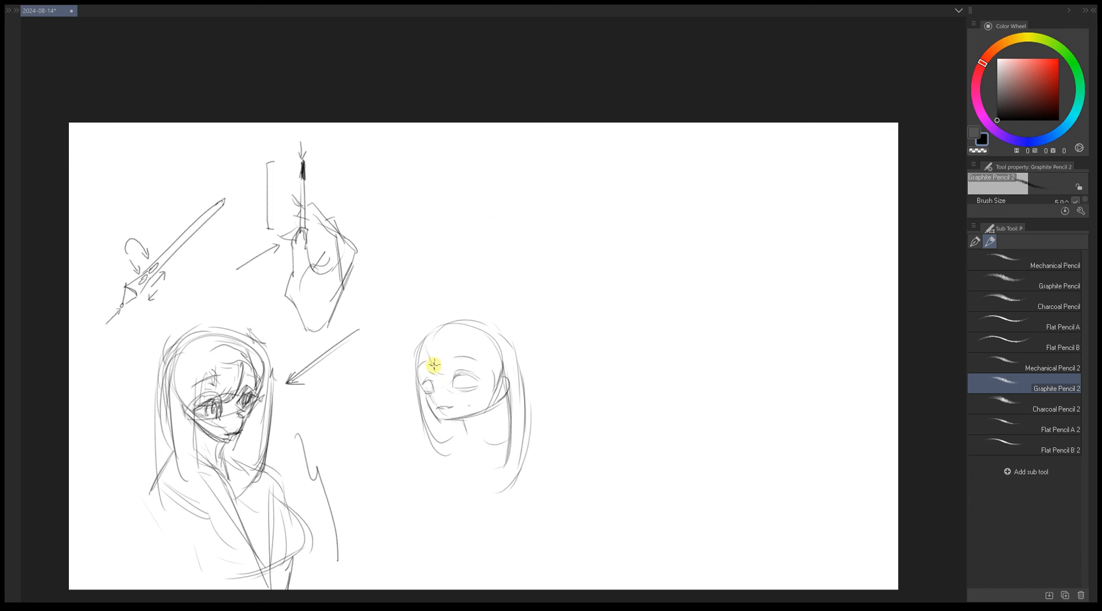
mouse_move(436, 350)
mouse_down()
mouse_move(446, 372)
mouse_move(457, 370)
mouse_up()
- Extend the second character's neck and draw a collar line across its base between the hair strands
mouse_move(487, 421)
mouse_down()
mouse_move(465, 402)
mouse_move(473, 418)
mouse_up()
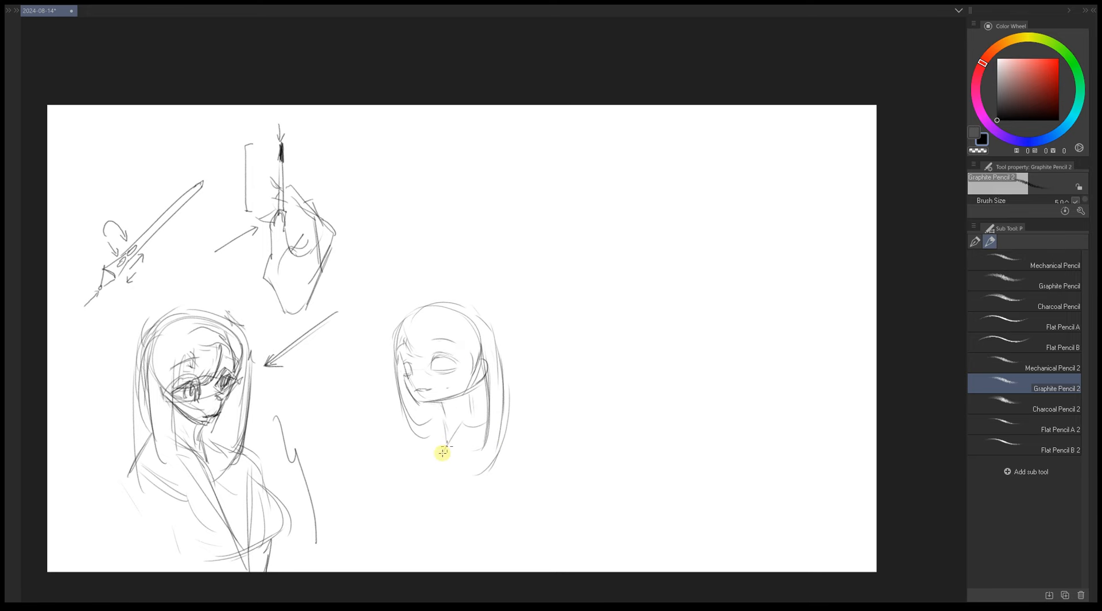
drag(430, 435, 486, 437)
drag(421, 453, 409, 514)
key(ctrl+z)
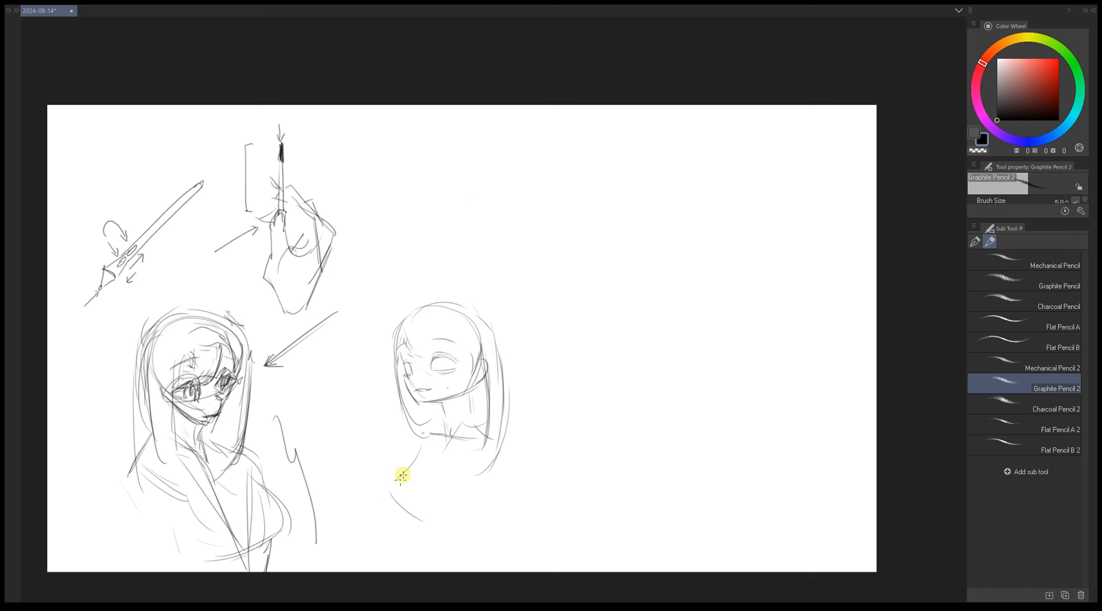
- Draw the second character's sloping shoulder lines and the wide curve closing the chest area below them
drag(394, 483, 416, 444)
key(ctrl+z)
mouse_move(490, 441)
mouse_down()
mouse_move(516, 457)
mouse_move(520, 447)
mouse_move(472, 488)
mouse_up()
key(ctrl+z)
mouse_move(419, 440)
mouse_down()
mouse_move(399, 470)
mouse_move(494, 503)
mouse_up()
drag(509, 446, 476, 515)
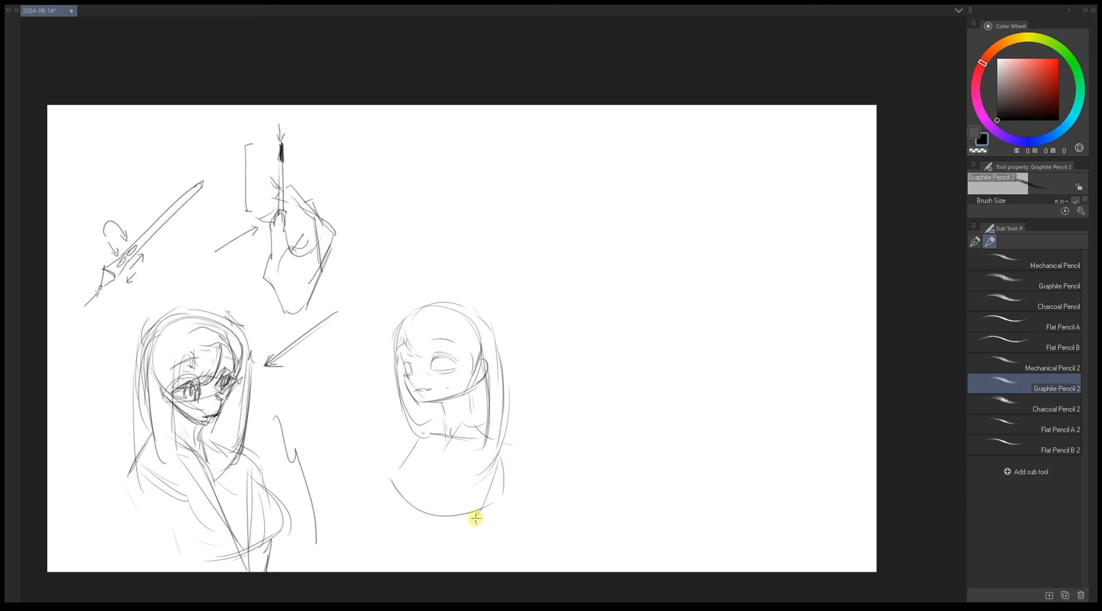
- Add the straight side edge of the chest shape, strengthen the collar-to-shoulder line, and double the lower curve
drag(468, 441, 482, 513)
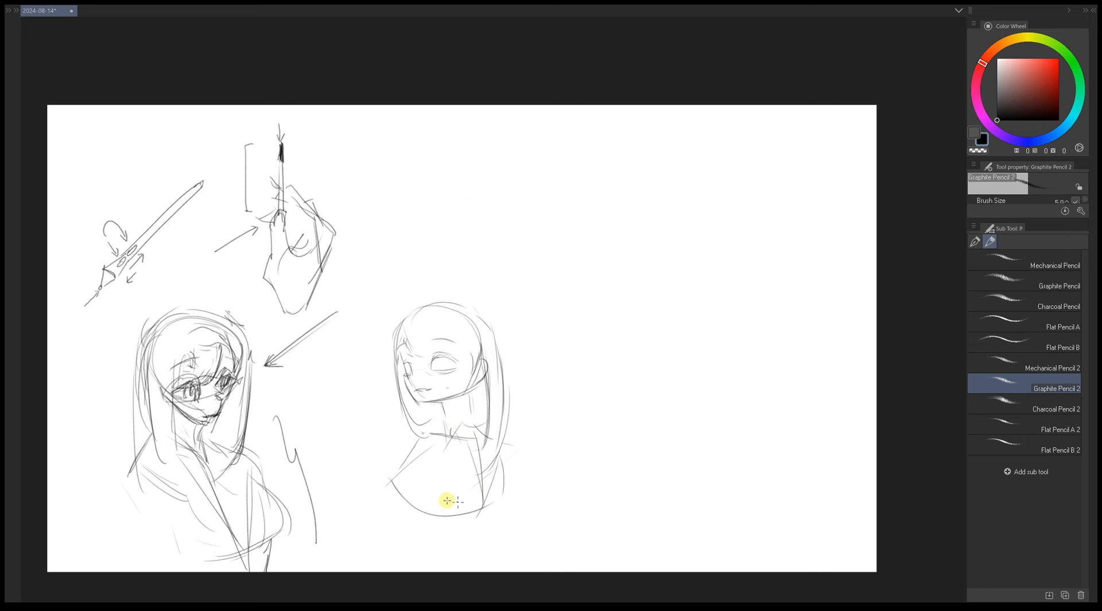
mouse_move(453, 427)
mouse_down()
mouse_move(429, 452)
mouse_move(448, 424)
mouse_move(523, 390)
mouse_move(416, 444)
mouse_move(464, 409)
mouse_move(416, 445)
mouse_up()
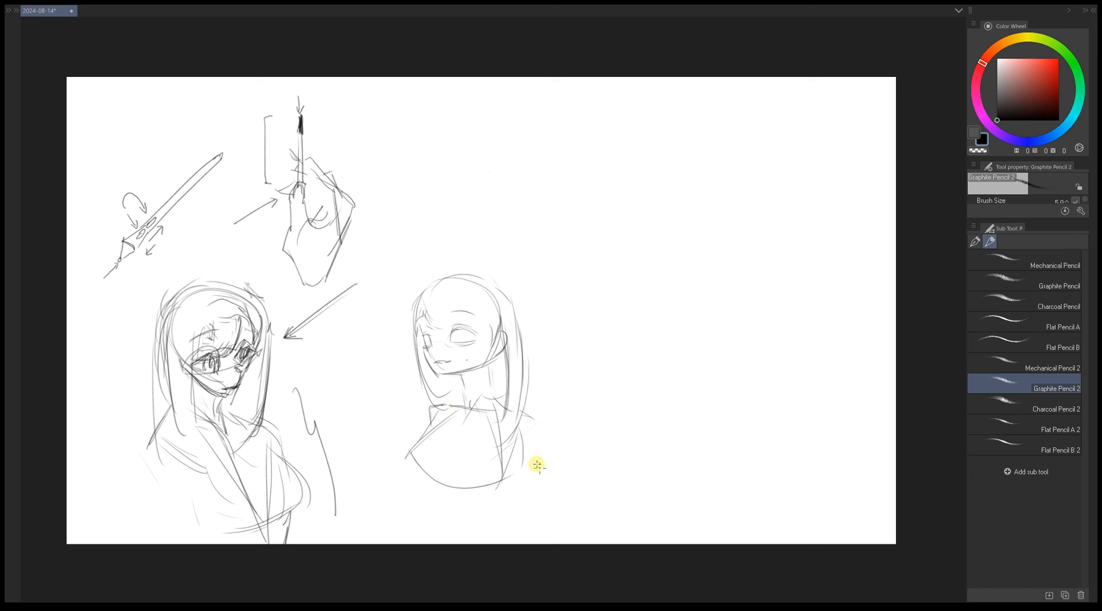
drag(403, 458, 503, 491)
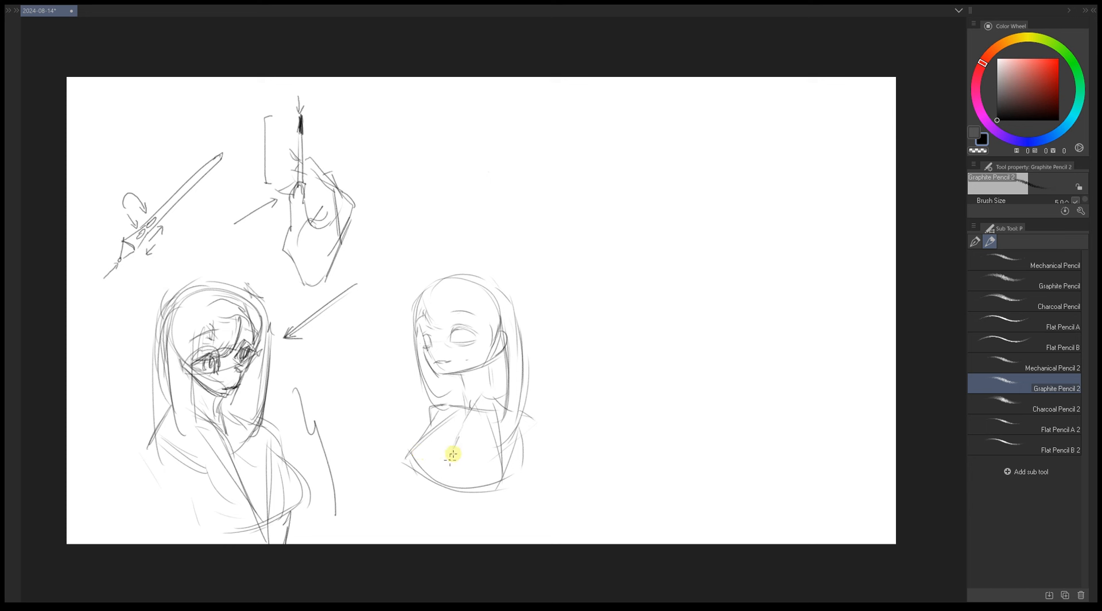
- Sketch a small triangle on the second character's chest, the long outer arm line, and short waist lines below the chest curve
mouse_move(452, 435)
mouse_down()
mouse_move(479, 435)
mouse_move(515, 523)
mouse_up()
drag(537, 432, 504, 565)
mouse_move(447, 539)
mouse_down()
mouse_move(445, 506)
mouse_move(452, 531)
mouse_up()
key(ctrl+z)
key(ctrl+z)
drag(434, 483, 442, 515)
drag(503, 487, 482, 523)
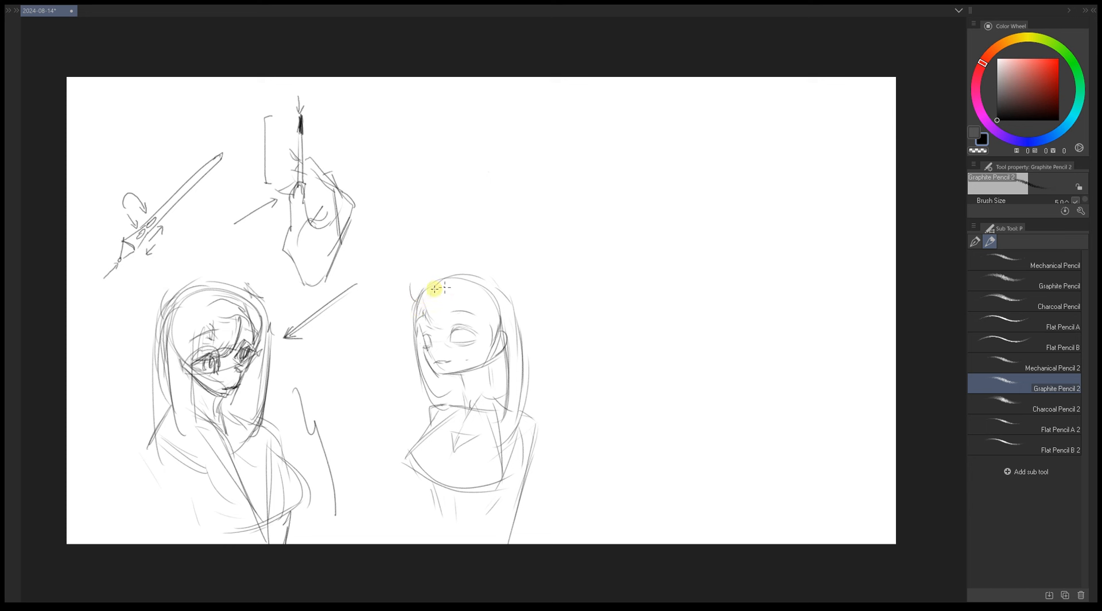
- Add outer hair strokes over the crown of the second head and compare the sketch with the canvas flipped horizontally
drag(414, 308, 411, 269)
key(ctrl+z)
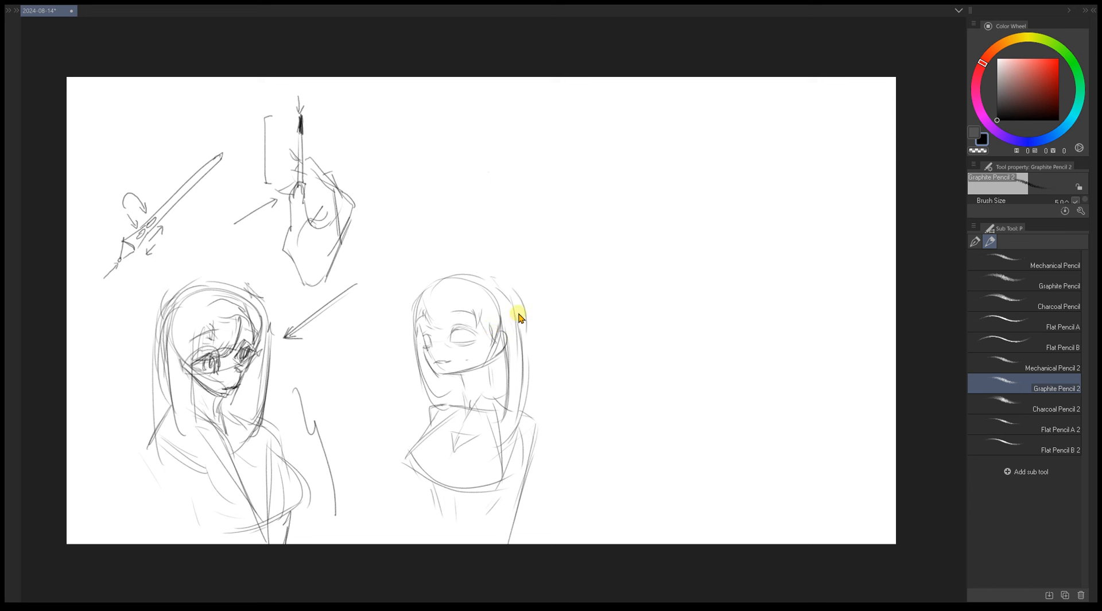
drag(472, 275, 514, 304)
drag(463, 272, 510, 284)
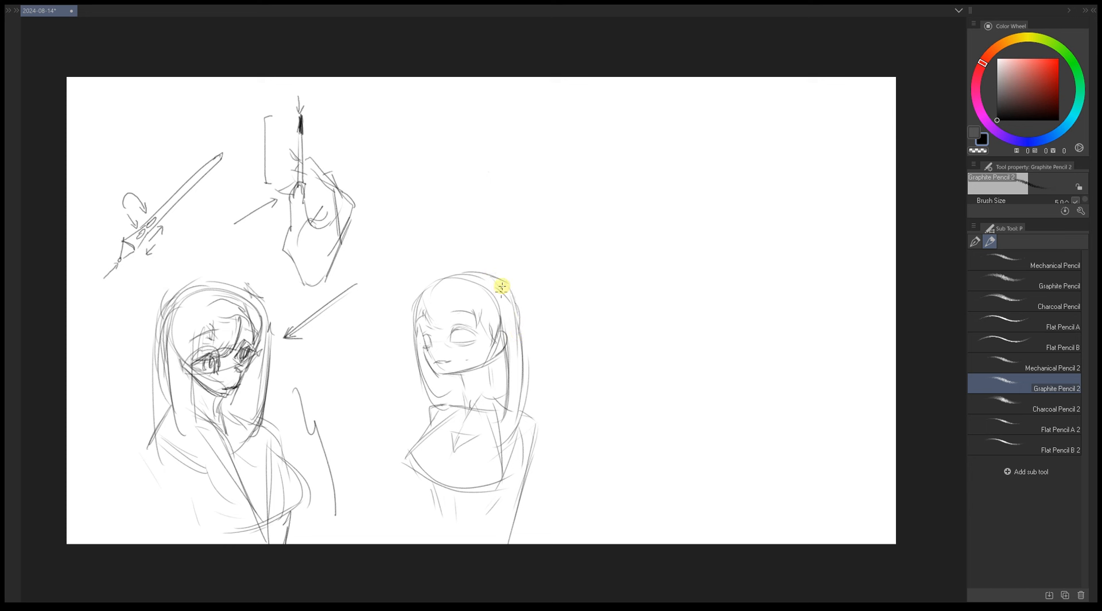
key(h)
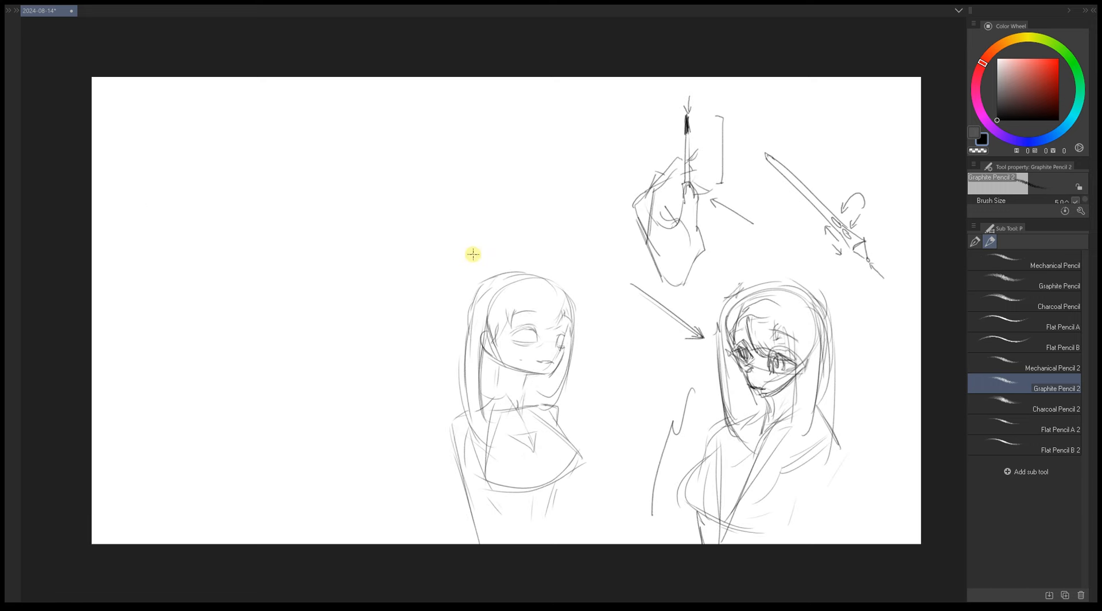
key(h)
mouse_move(596, 254)
mouse_down()
mouse_move(567, 304)
mouse_move(584, 294)
mouse_up()
drag(382, 433, 441, 372)
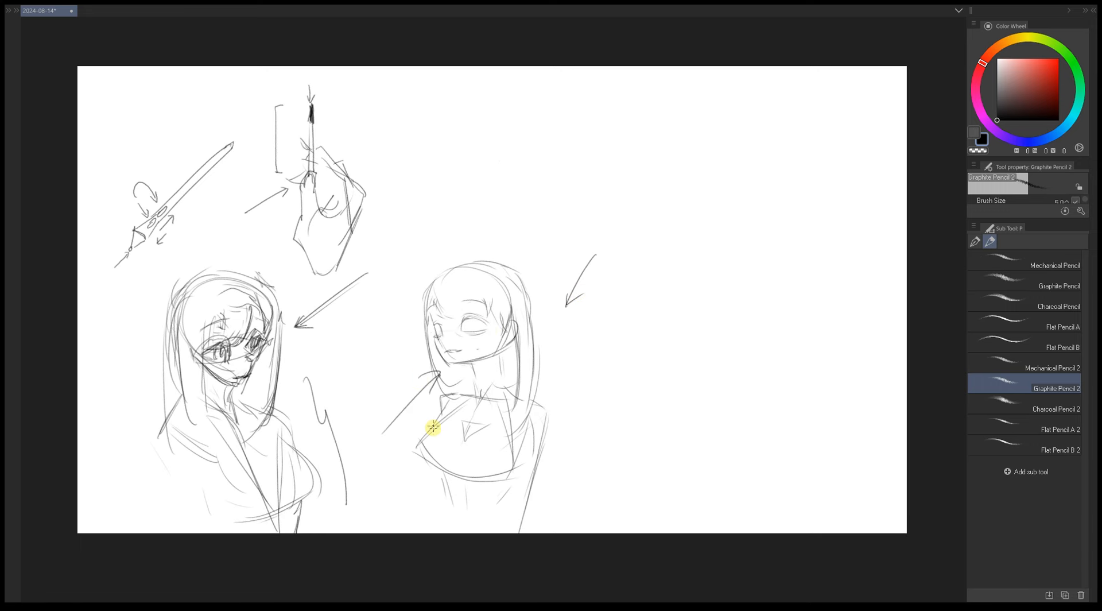
key(ctrl+z)
key(ctrl+z)
key(ctrl+z)
key(ctrl+z)
- Lighten the lines around the second character's nose and near cheek with Kneaded eraser 3 at size 40
drag(431, 322, 447, 340)
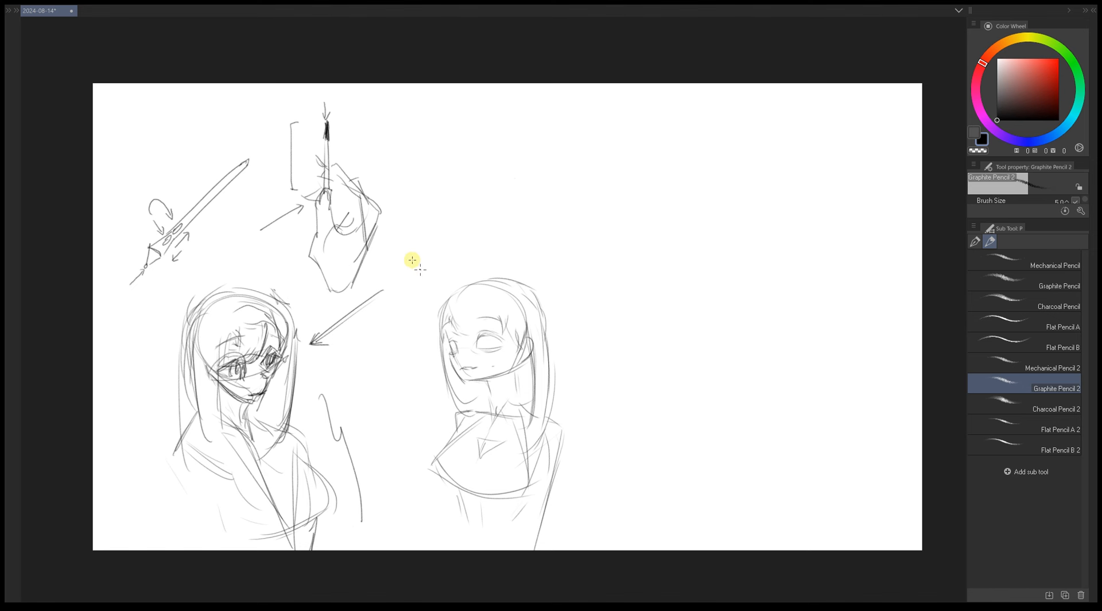
key(e)
mouse_move(464, 366)
mouse_down()
mouse_move(457, 372)
mouse_move(445, 347)
mouse_move(524, 367)
mouse_up()
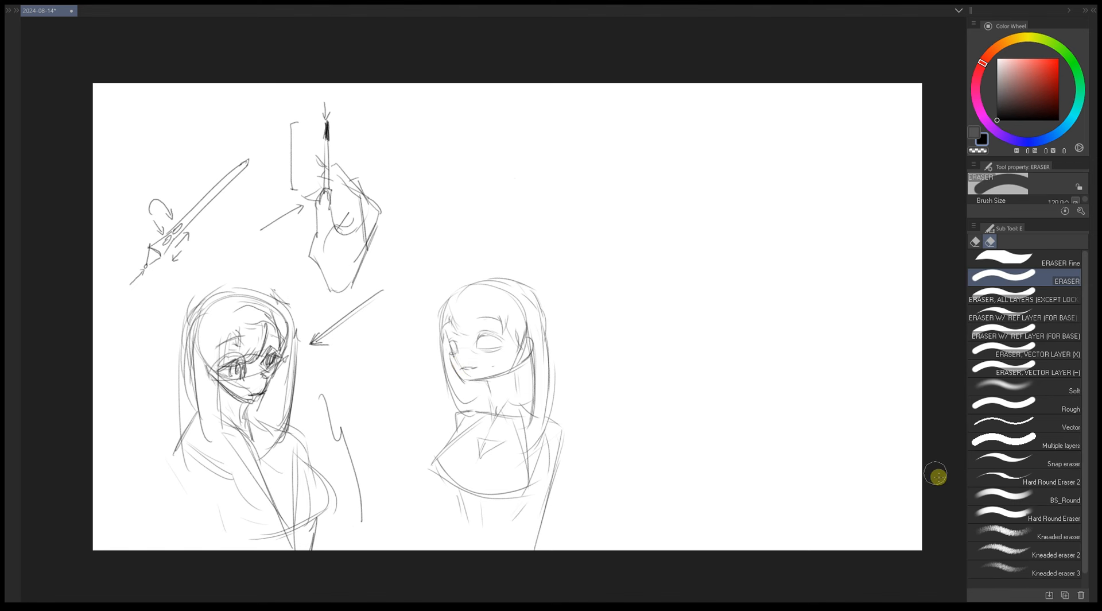
click(1009, 571)
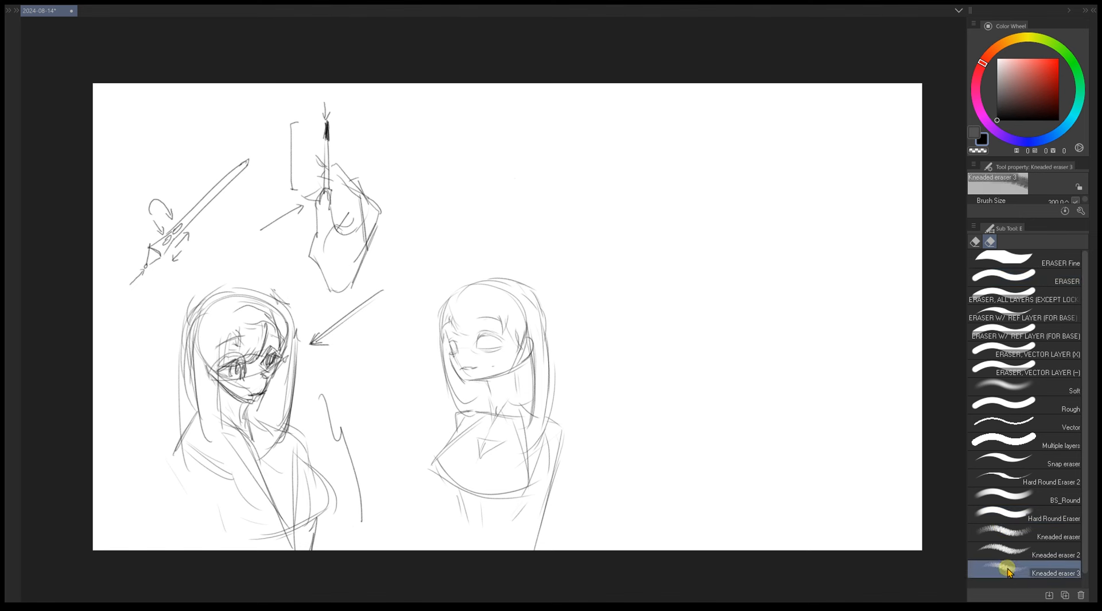
key(m)
key(e)
drag(461, 357, 465, 360)
key(m)
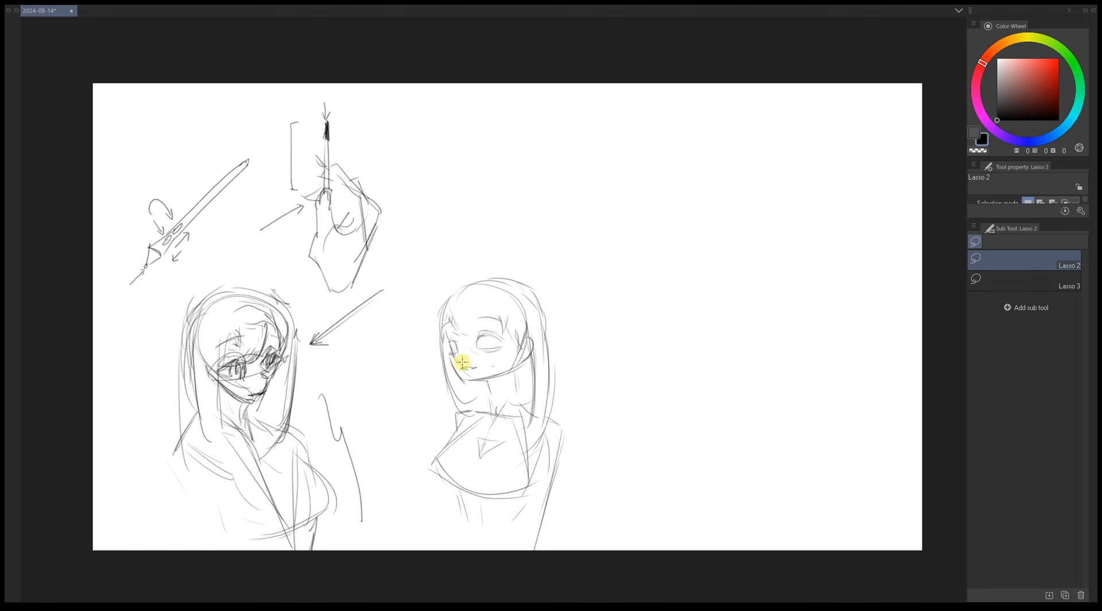
key(e)
mouse_move(462, 360)
mouse_down()
mouse_move(479, 387)
mouse_move(464, 361)
mouse_up()
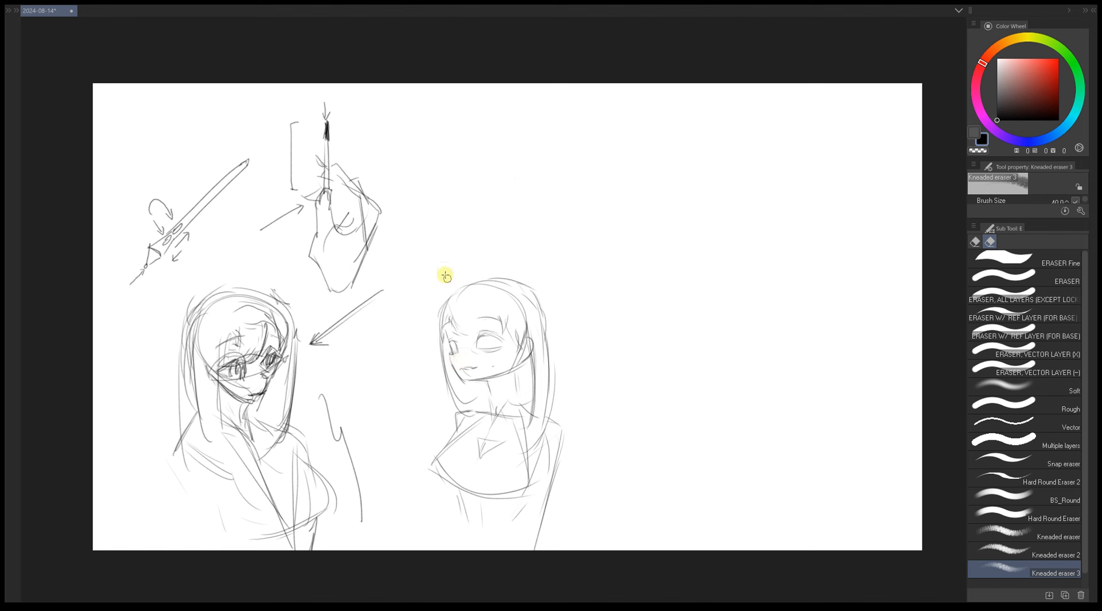
- With Graphite Pencil 2, draw the rounded chest contour on the second character's side nearest the first figure
key(p)
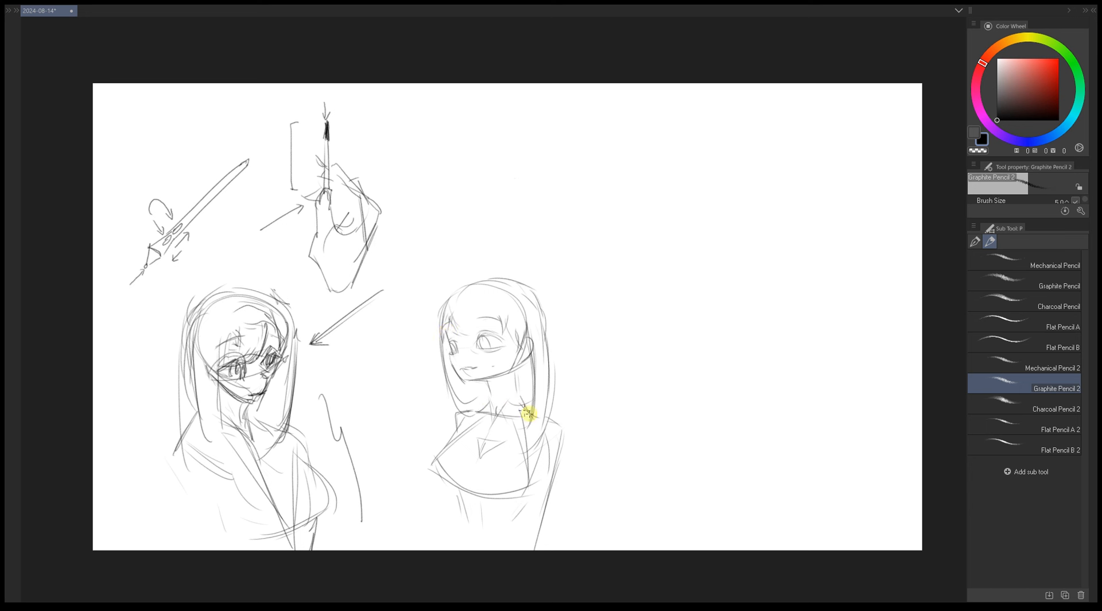
mouse_move(554, 468)
mouse_down()
mouse_move(539, 381)
mouse_move(534, 429)
mouse_up()
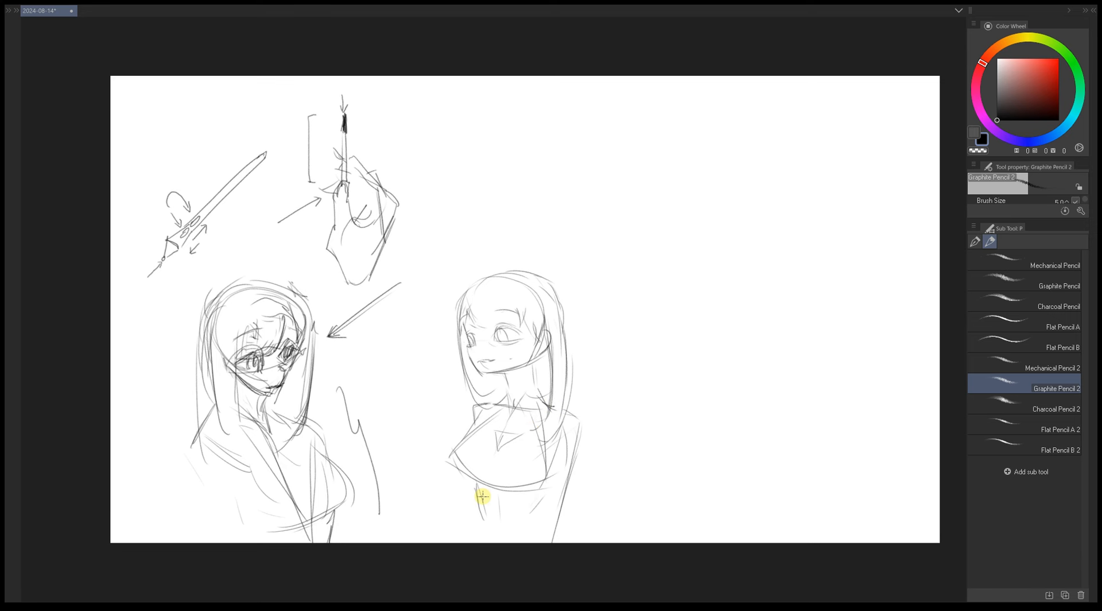
drag(453, 459, 477, 495)
key(ctrl+z)
drag(453, 458, 477, 495)
key(ctrl+z)
drag(450, 456, 477, 496)
- Draw the chest contour on the second character's other side, with a vertical centre line and short strokes underneath
drag(477, 496, 526, 507)
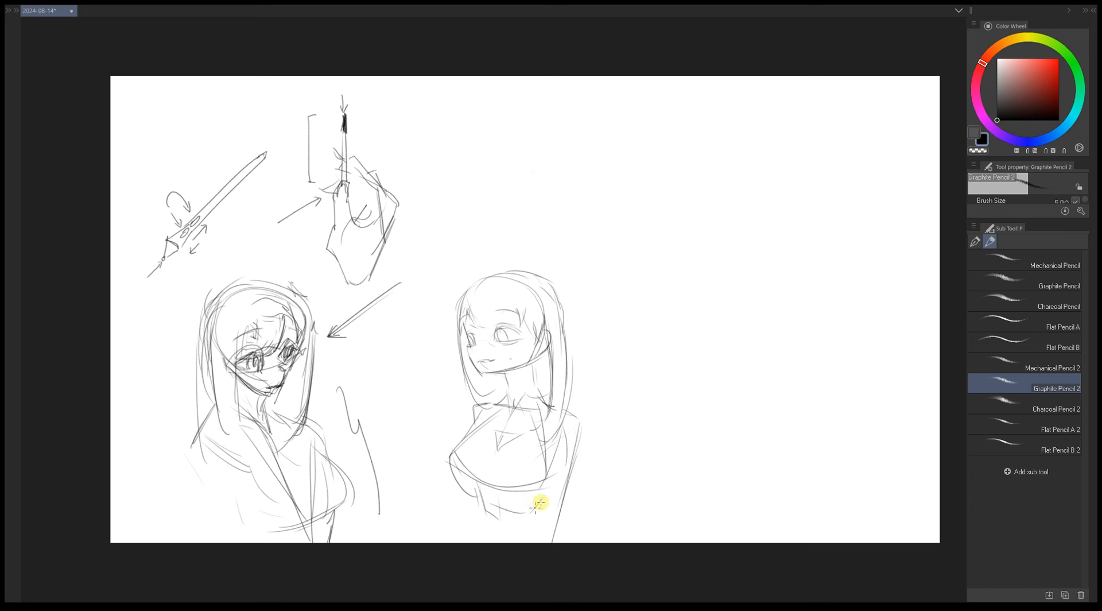
key(ctrl+z)
drag(545, 447, 544, 501)
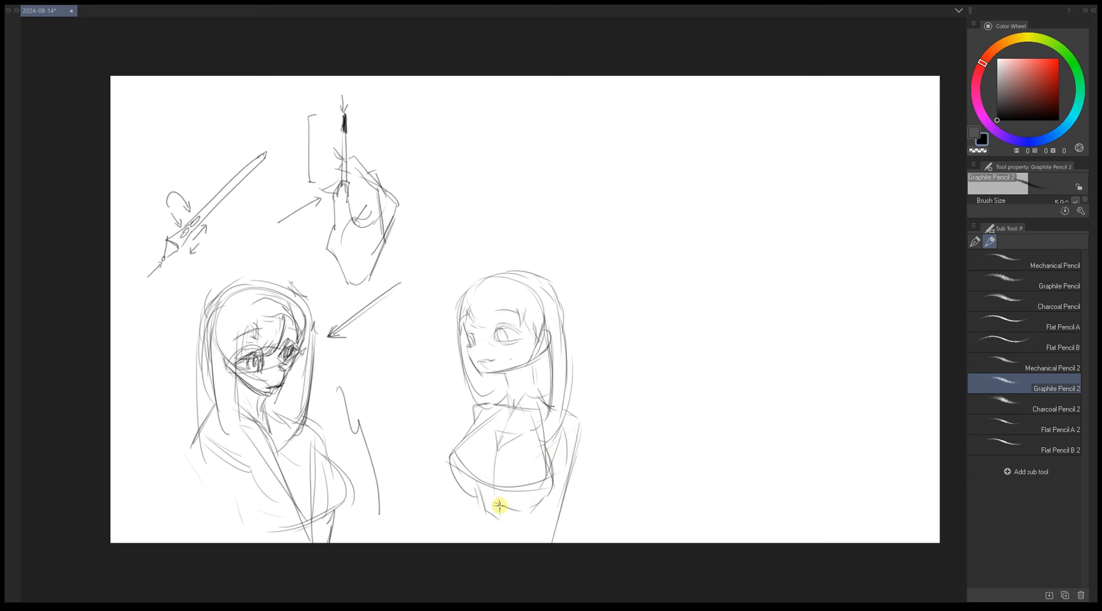
key(ctrl+z)
drag(499, 439, 488, 495)
drag(509, 492, 534, 513)
- Check the drawing with the canvas flipped horizontally and add fringe strokes across the second character's forehead
drag(509, 374, 540, 369)
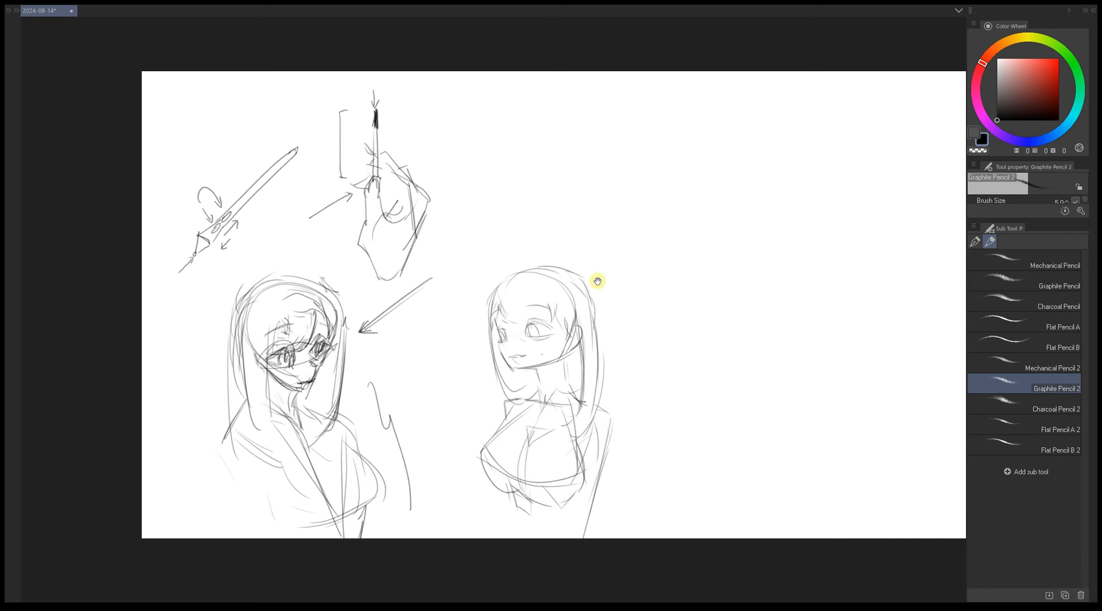
drag(624, 387, 573, 386)
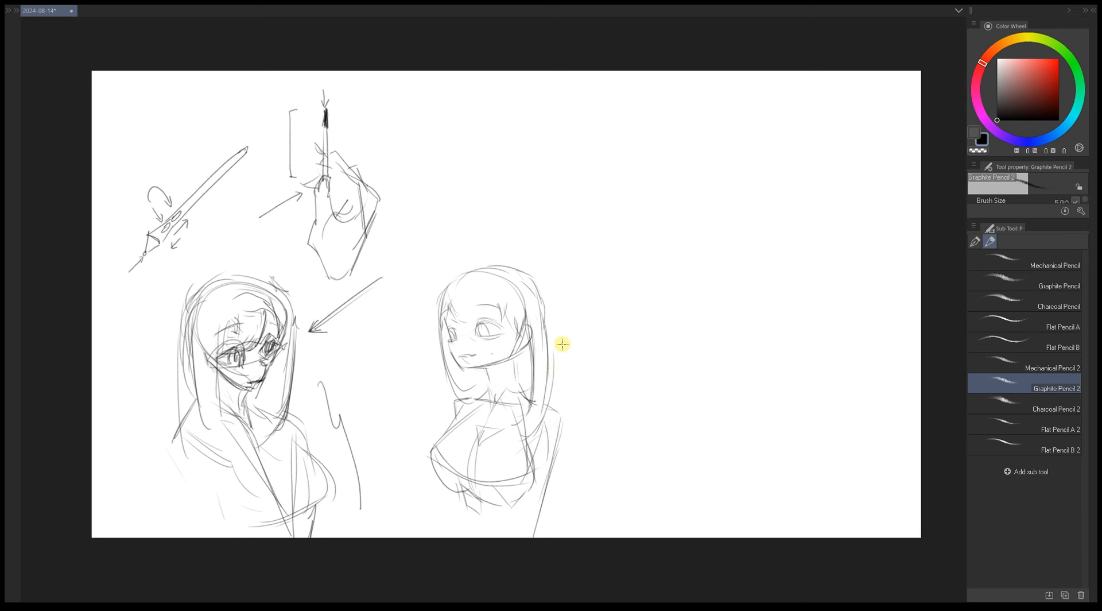
key(h)
key(h)
drag(574, 417, 555, 473)
drag(481, 419, 512, 396)
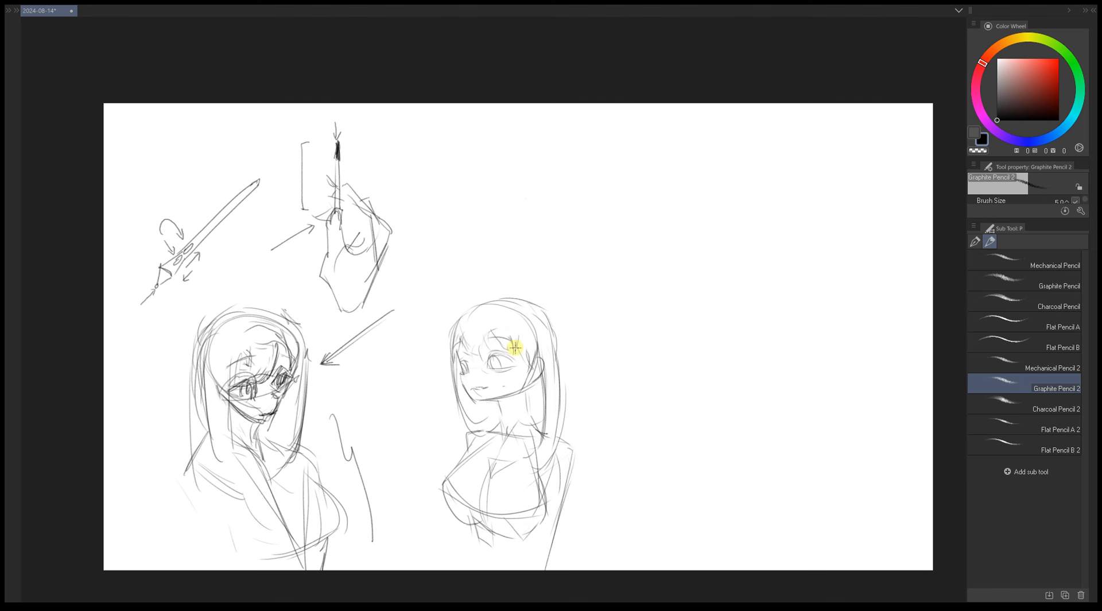
scroll(551, 396, down, 1)
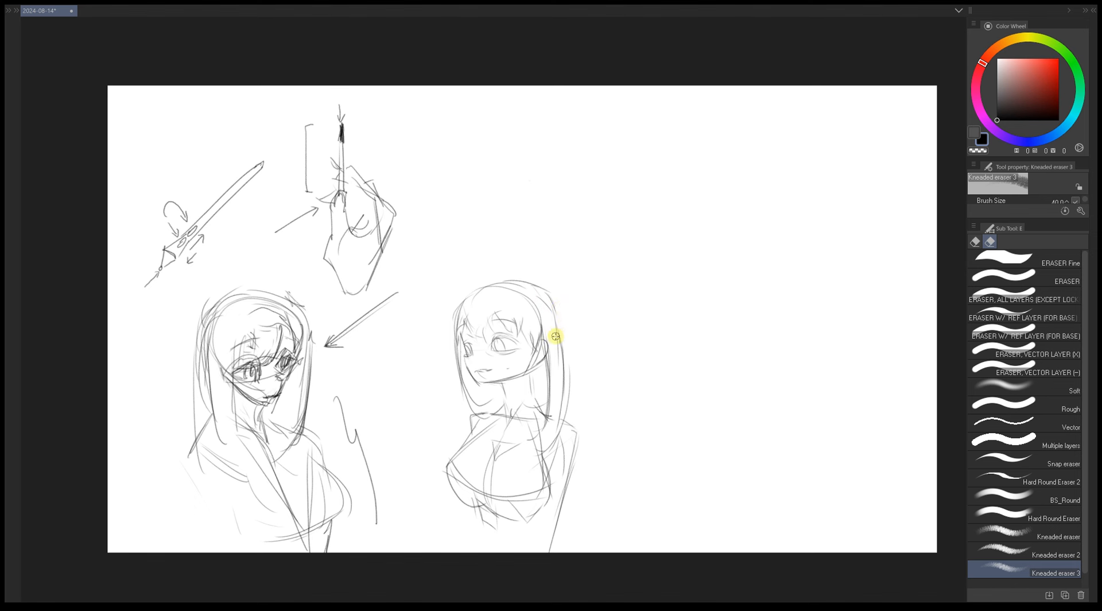
key(b)
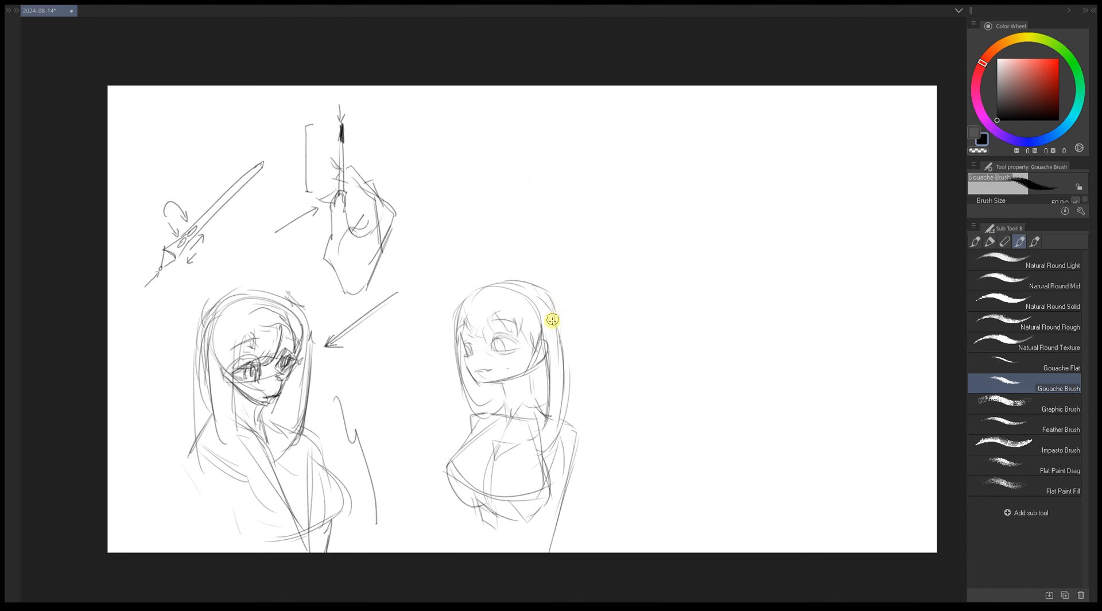
key(p)
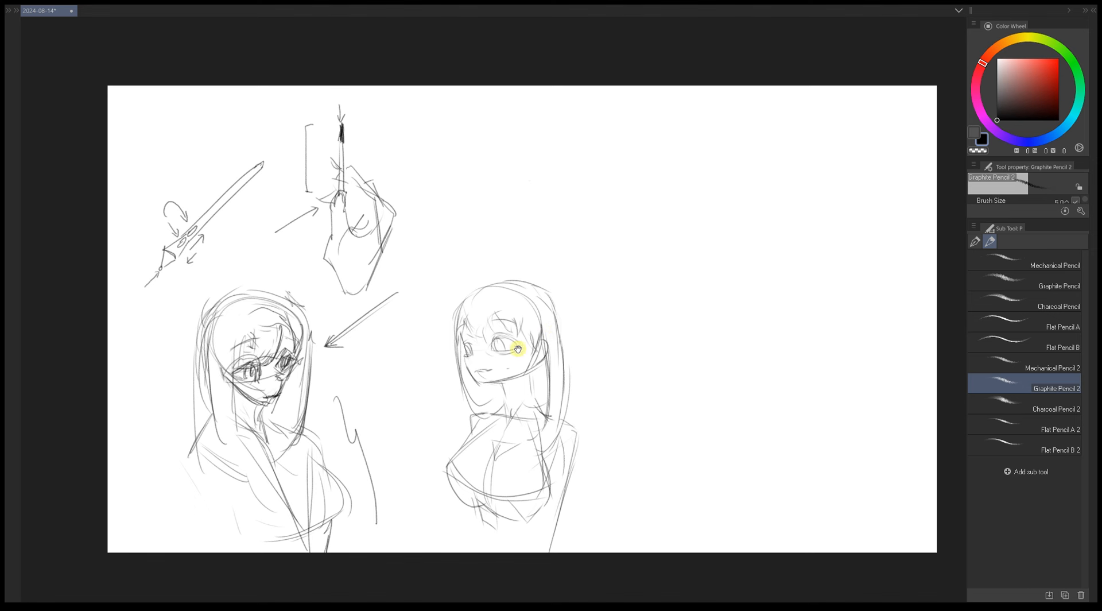
drag(521, 346, 578, 324)
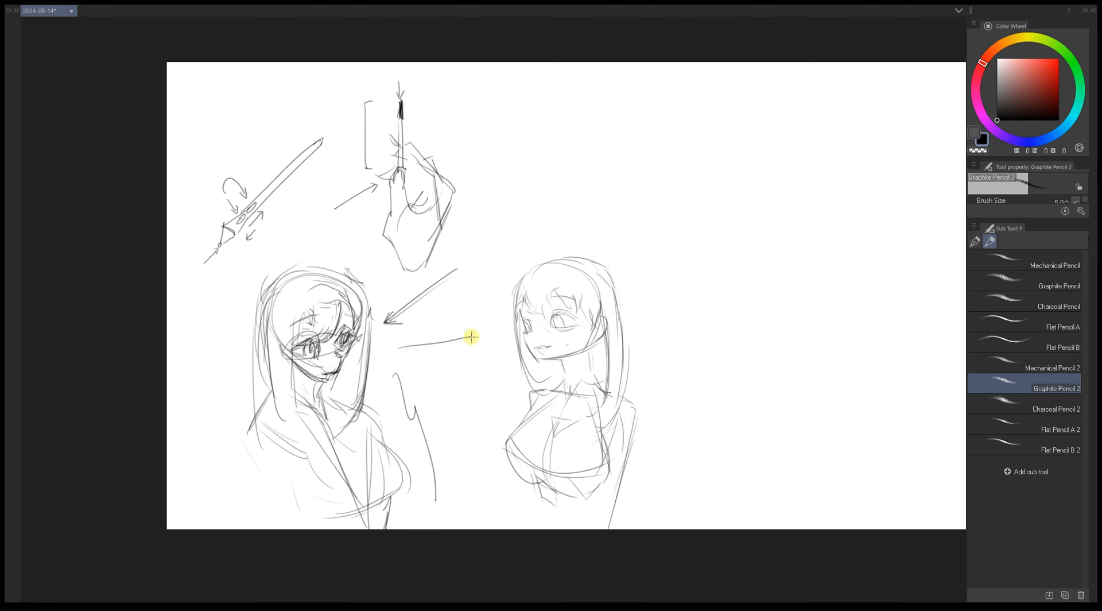
drag(392, 346, 478, 349)
mouse_move(460, 402)
mouse_down()
mouse_move(394, 442)
mouse_move(457, 398)
mouse_move(423, 411)
mouse_move(453, 407)
mouse_move(437, 373)
mouse_move(483, 502)
mouse_up()
key(ctrl+z)
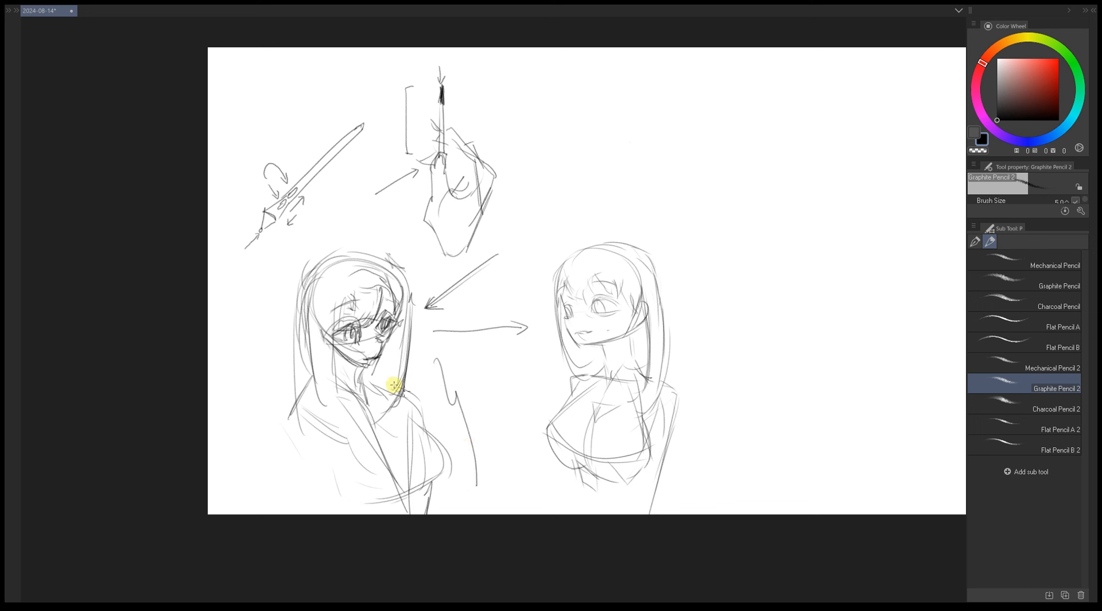
drag(463, 359, 405, 341)
key(ctrl+z)
drag(445, 394, 406, 421)
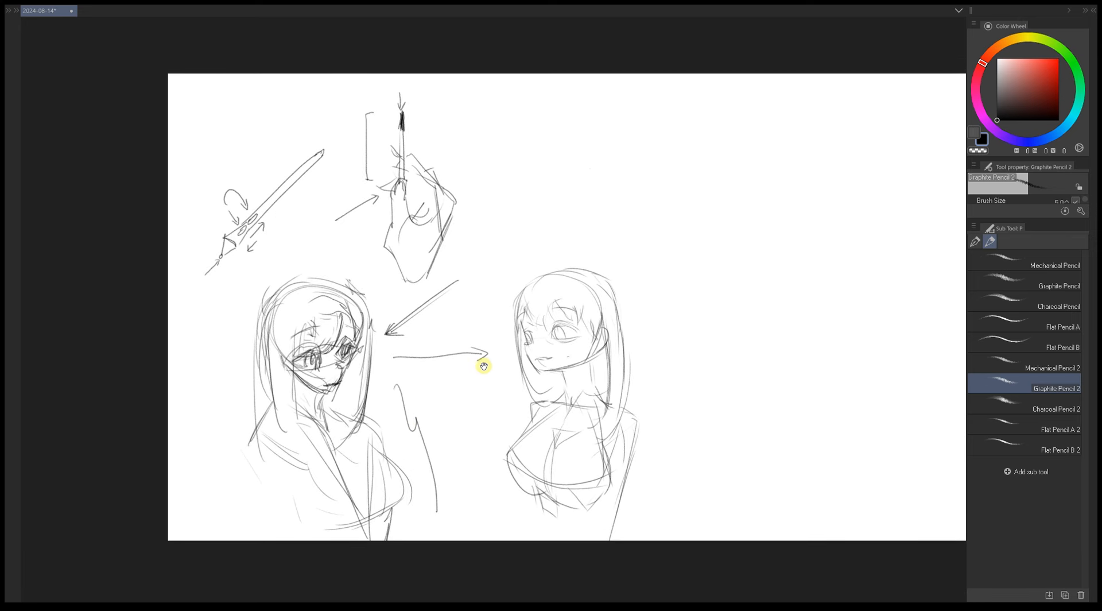
key(ctrl+z)
drag(392, 358, 488, 323)
key(ctrl+z)
drag(407, 357, 499, 346)
key(ctrl+z)
key(ctrl+z)
drag(591, 345, 461, 343)
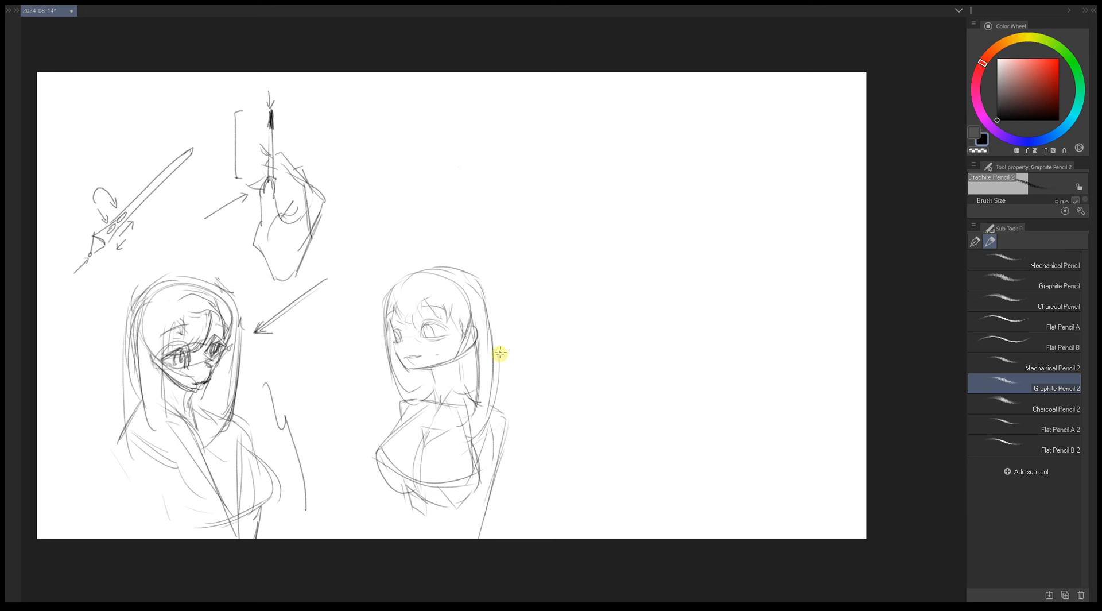
mouse_move(471, 363)
mouse_down()
mouse_move(489, 371)
mouse_move(486, 357)
mouse_up()
drag(1018, 105, 992, 132)
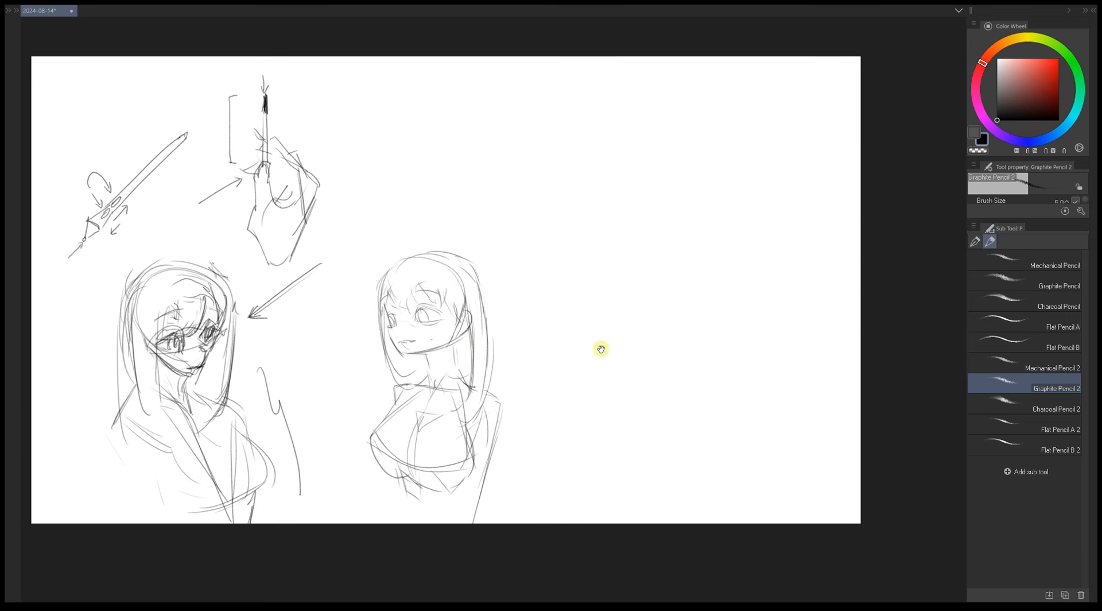
drag(601, 349, 571, 363)
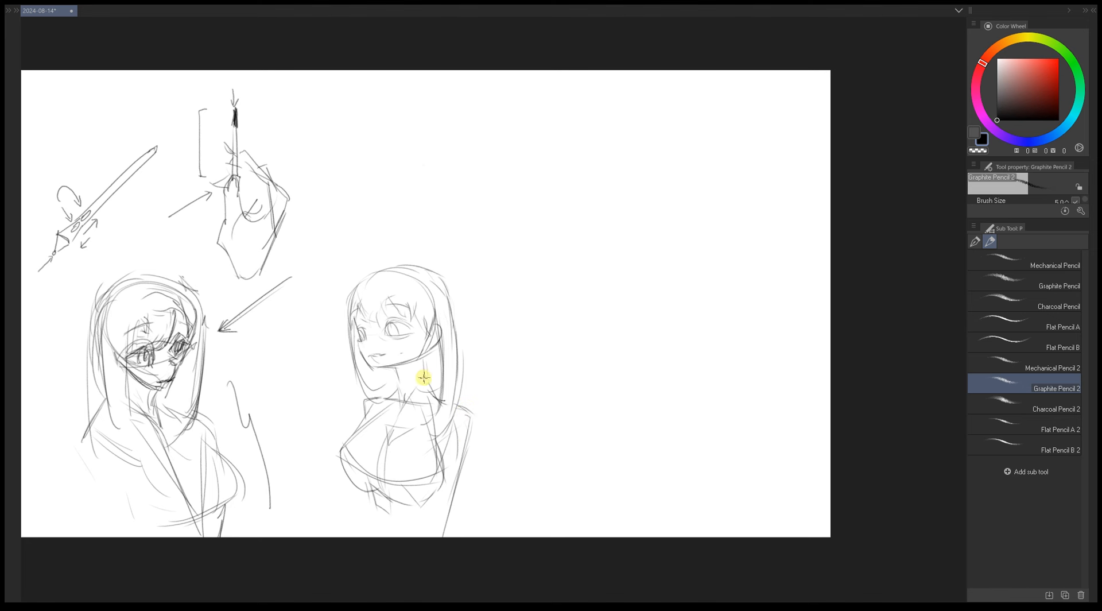
drag(423, 355, 532, 386)
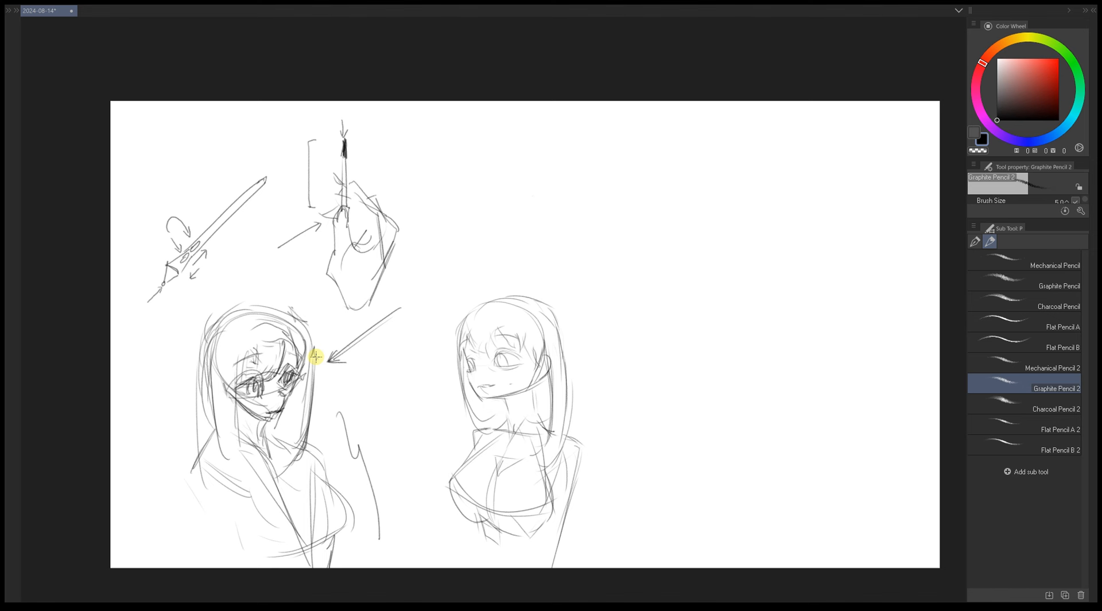
mouse_move(455, 436)
mouse_down()
mouse_move(406, 388)
mouse_move(423, 420)
mouse_move(389, 411)
mouse_up()
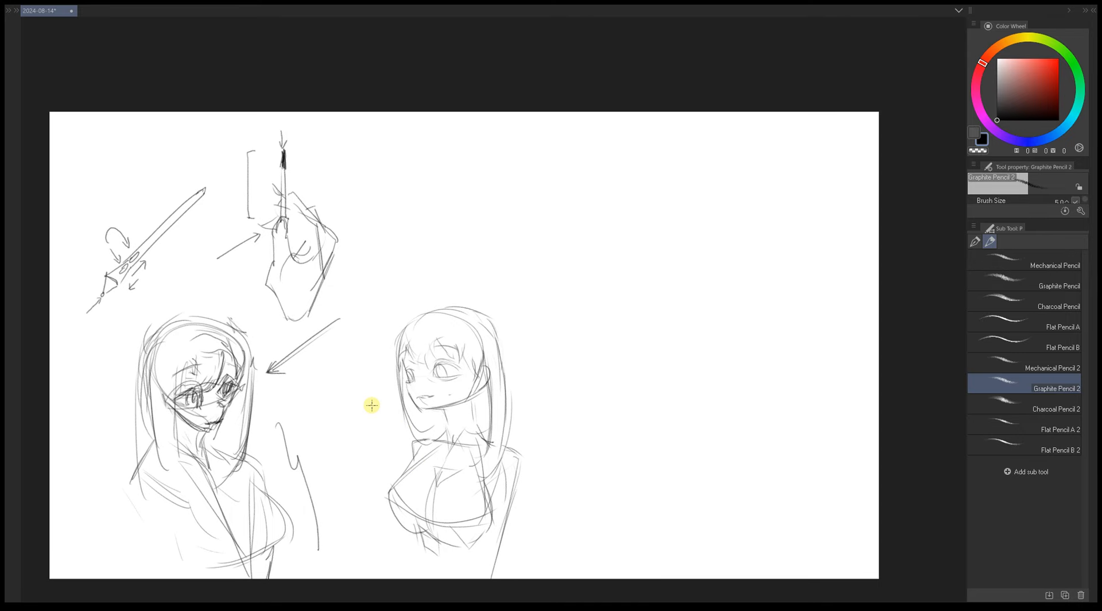
scroll(540, 283, left, 3)
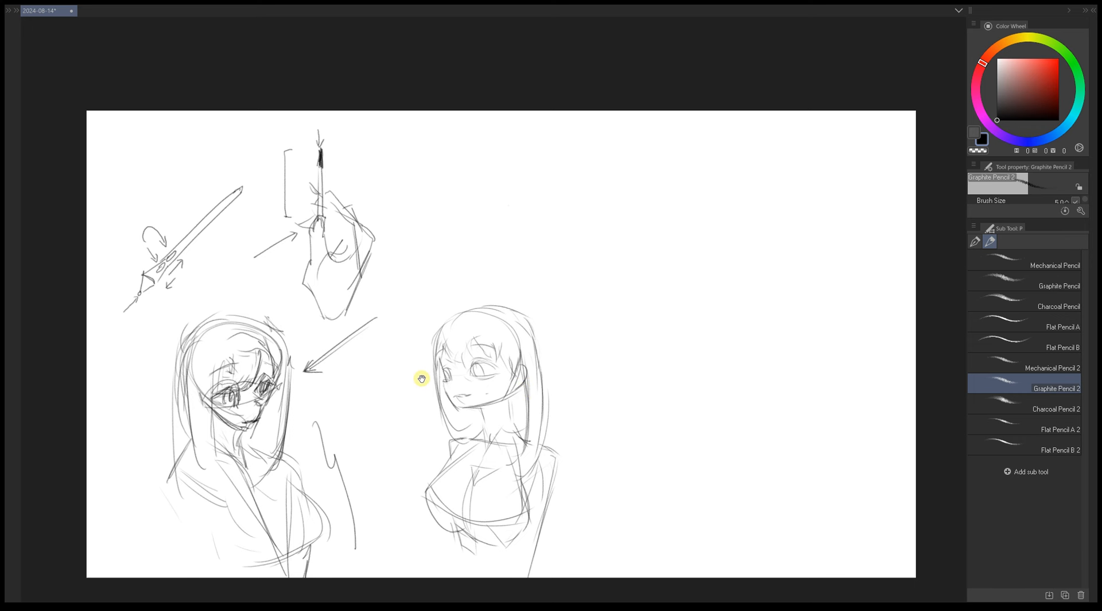
drag(421, 378, 458, 384)
drag(547, 311, 477, 290)
drag(548, 299, 541, 318)
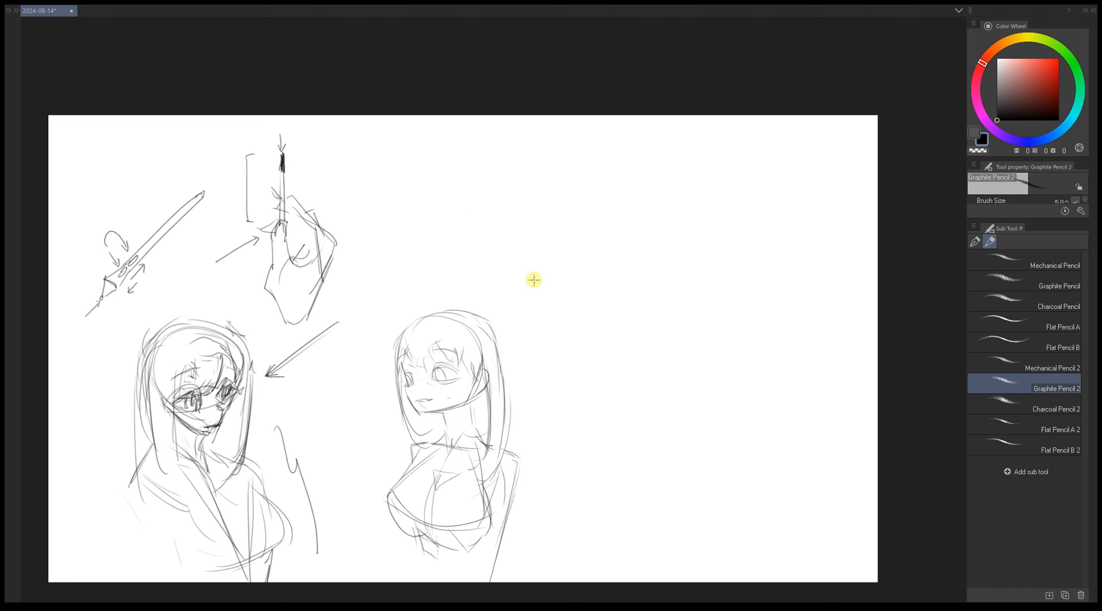
- Draw a third head with Graphite Pencil 2 in the blank area beyond the second character: rounded cranium, straight face front and angled jaw
drag(578, 298, 552, 298)
drag(617, 254, 551, 324)
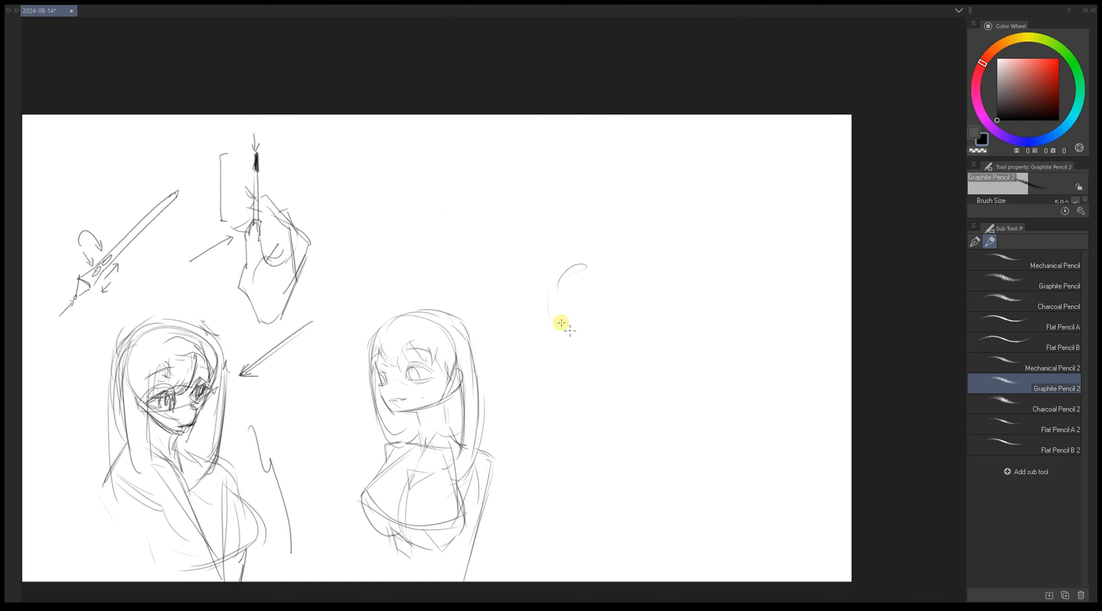
drag(594, 250, 639, 312)
mouse_move(585, 266)
mouse_down()
mouse_move(563, 277)
mouse_move(625, 292)
mouse_move(617, 329)
mouse_up()
mouse_move(551, 286)
mouse_down()
mouse_move(545, 313)
mouse_move(575, 337)
mouse_move(542, 323)
mouse_move(601, 350)
mouse_up()
drag(542, 326, 580, 346)
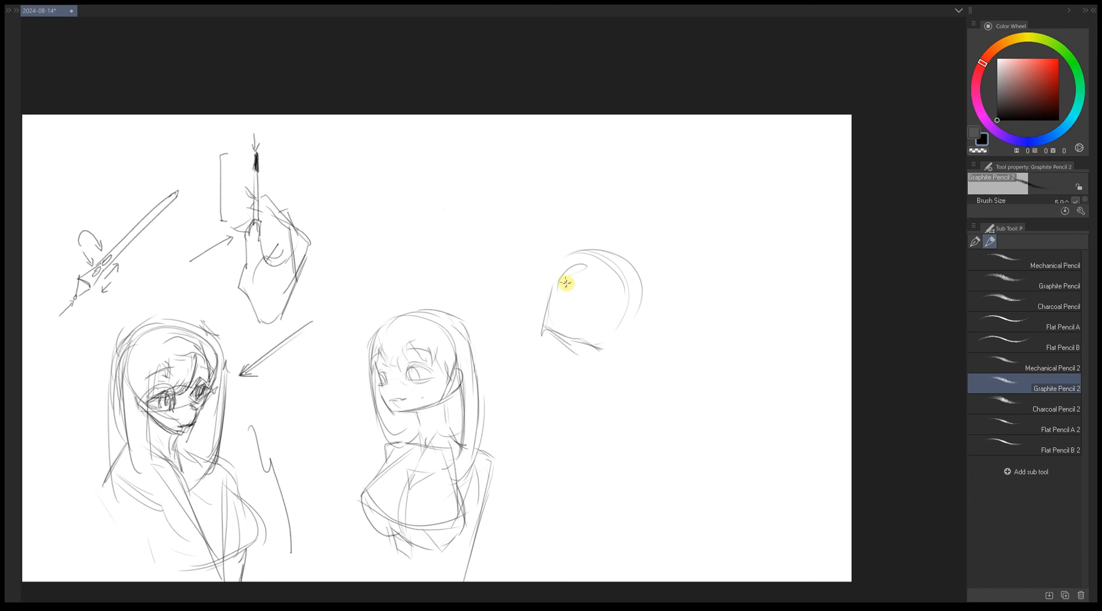
- Add an eye-socket curve to the third head and extend the skull with a fuller rounded back
mouse_move(557, 285)
mouse_down()
mouse_move(577, 255)
mouse_move(570, 272)
mouse_move(637, 276)
mouse_move(578, 285)
mouse_up()
mouse_move(587, 263)
mouse_down()
mouse_move(619, 256)
mouse_move(633, 286)
mouse_move(603, 254)
mouse_move(655, 310)
mouse_move(602, 350)
mouse_move(650, 345)
mouse_up()
mouse_move(617, 354)
mouse_down()
mouse_move(657, 286)
mouse_move(652, 337)
mouse_up()
scroll(577, 350, down, 2)
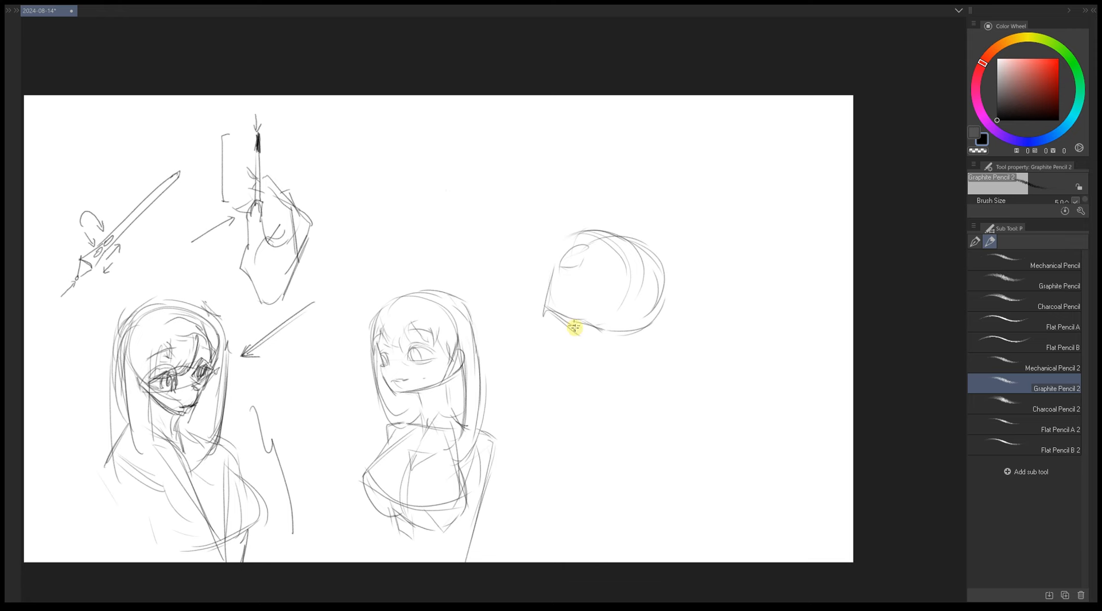
- Firm up the third head's jaw underside and draw both sides of the neck with a sloping shoulder line
drag(579, 327, 603, 330)
drag(578, 332, 583, 379)
key(ctrl+z)
drag(578, 334, 589, 374)
mouse_move(623, 334)
mouse_down()
mouse_move(629, 372)
mouse_move(590, 375)
mouse_move(602, 399)
mouse_move(617, 382)
mouse_move(591, 377)
mouse_move(585, 409)
mouse_move(633, 375)
mouse_move(585, 387)
mouse_move(580, 402)
mouse_move(629, 371)
mouse_move(647, 397)
mouse_move(649, 377)
mouse_move(679, 394)
mouse_up()
key(ctrl+z)
key(ctrl+z)
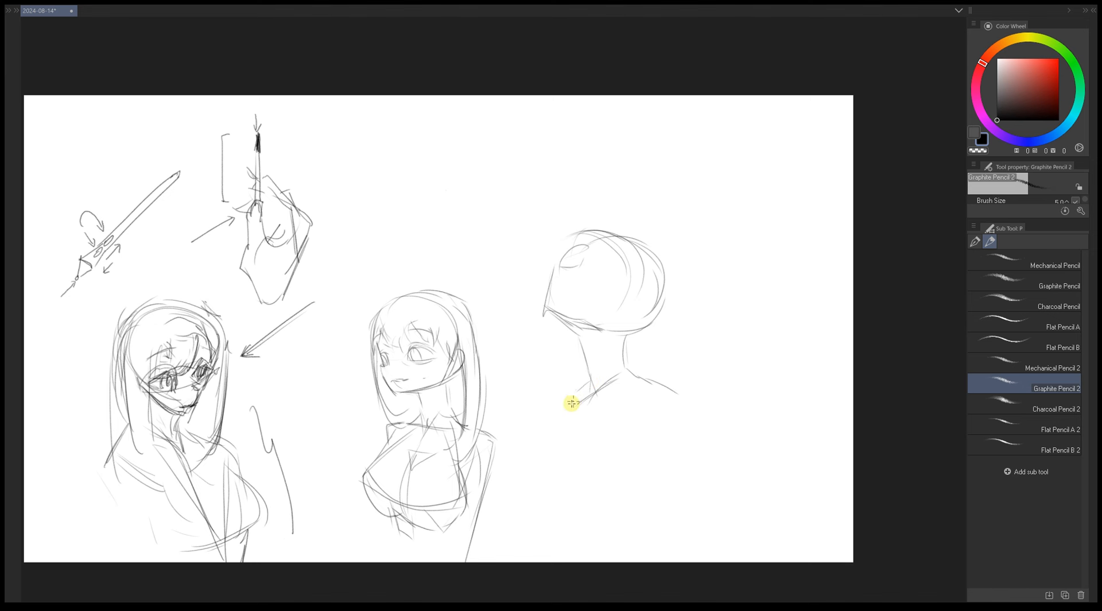
- Draw the line across the base of the third figure's neck, joining both shoulders
mouse_move(586, 410)
mouse_down()
mouse_move(556, 402)
mouse_move(593, 407)
mouse_move(577, 409)
mouse_move(685, 384)
mouse_up()
key(ctrl+z)
drag(589, 400, 683, 389)
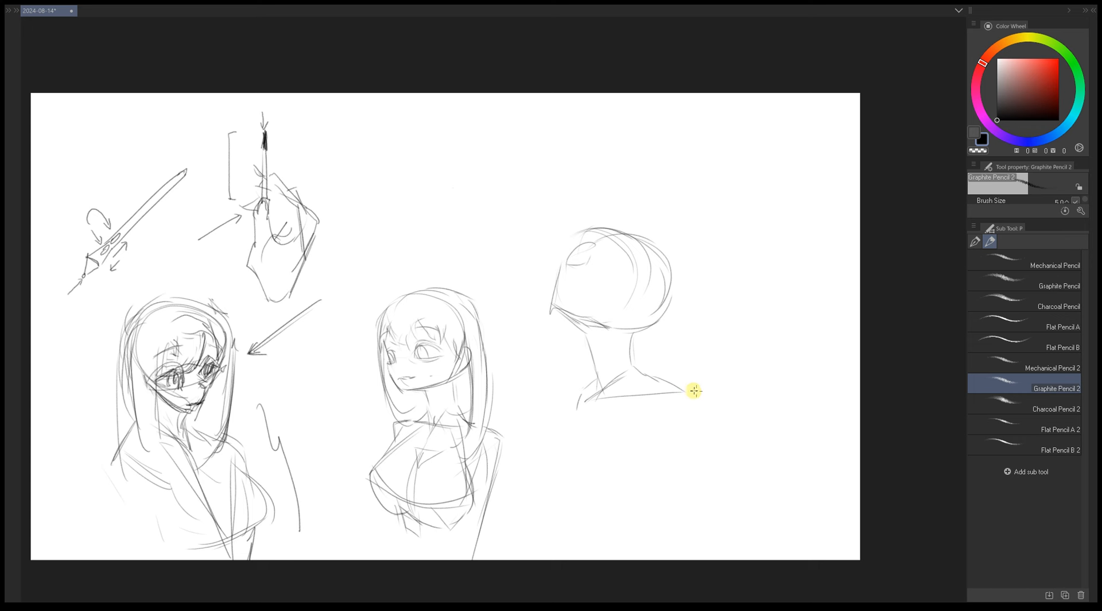
drag(621, 345, 666, 364)
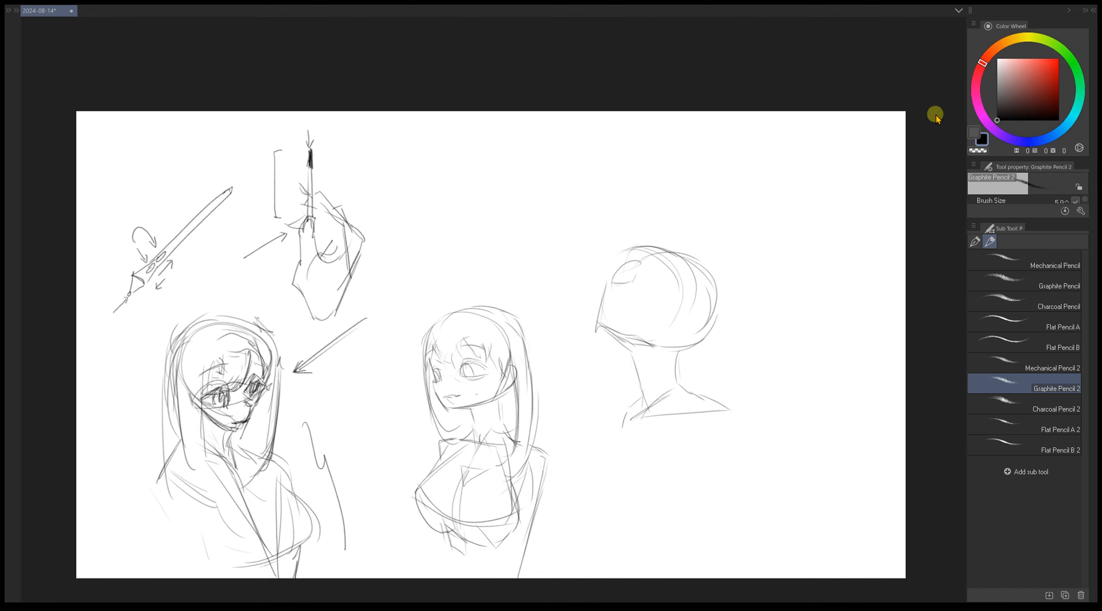
- Lighten the third head's brow area with Kneaded eraser 3 and draw the ear with Graphite Pencil 2
key(e)
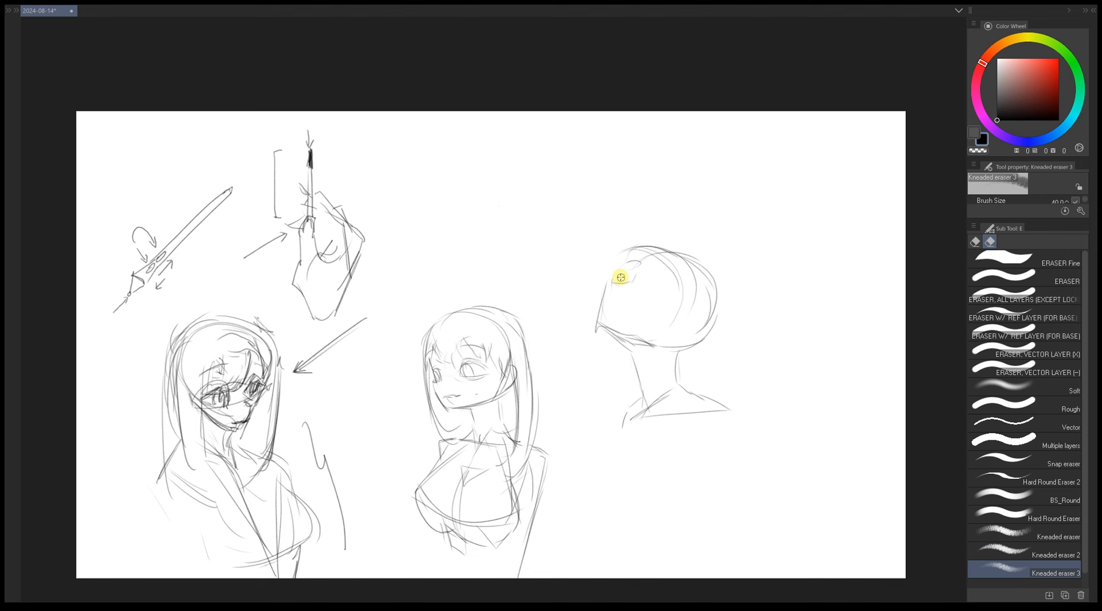
key(p)
key(p)
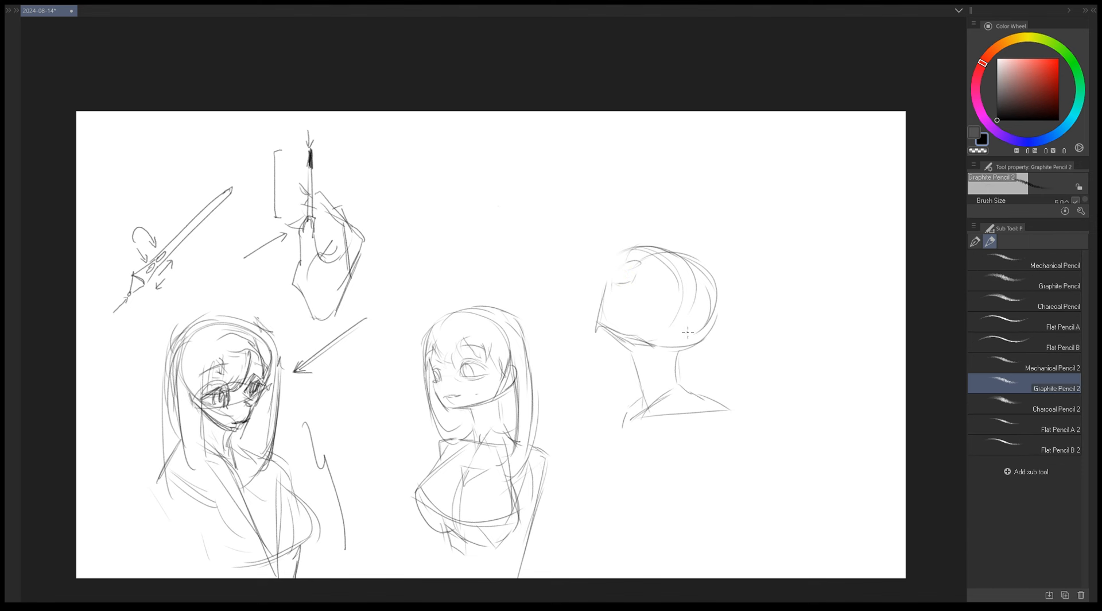
mouse_move(608, 323)
mouse_down()
mouse_move(716, 306)
mouse_move(608, 329)
mouse_move(661, 328)
mouse_move(612, 320)
mouse_up()
key(ctrl+z)
mouse_move(687, 308)
mouse_down()
mouse_move(677, 326)
mouse_move(660, 319)
mouse_move(668, 313)
mouse_up()
- Flip the canvas horizontally and sketch the third figure's pointed shirt collar with a line running down the front
key(h)
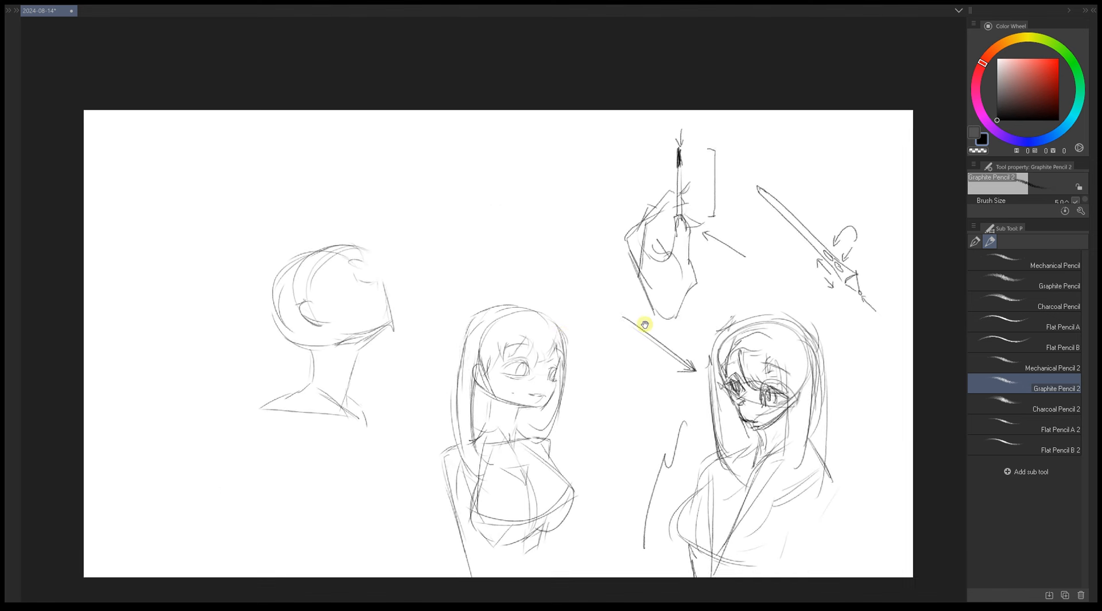
drag(607, 326, 738, 310)
mouse_move(534, 389)
mouse_down()
mouse_move(605, 387)
mouse_move(554, 416)
mouse_move(587, 484)
mouse_up()
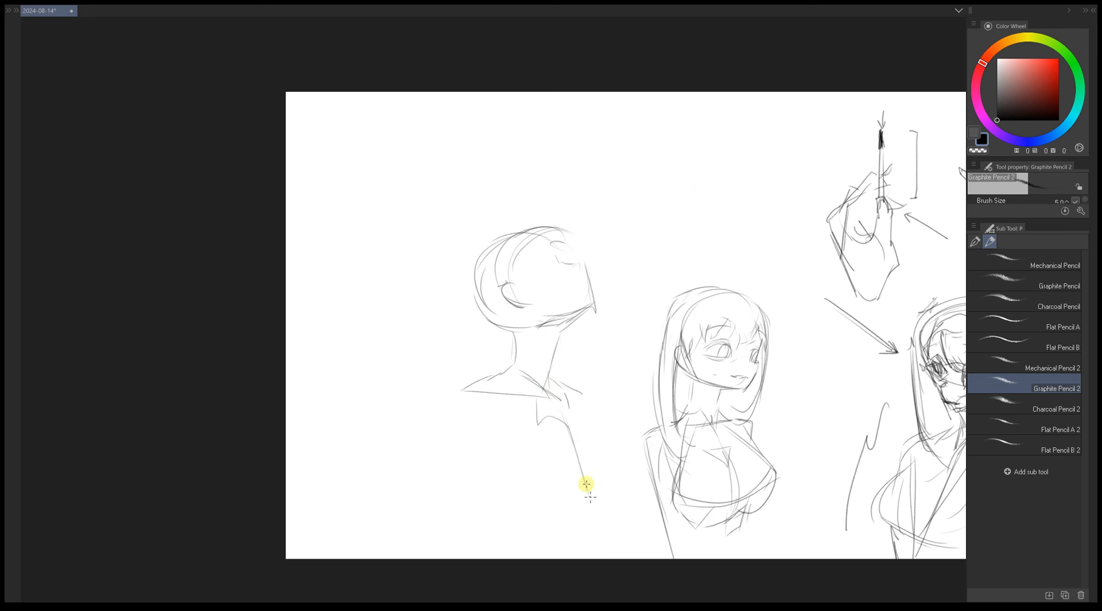
drag(580, 393, 584, 422)
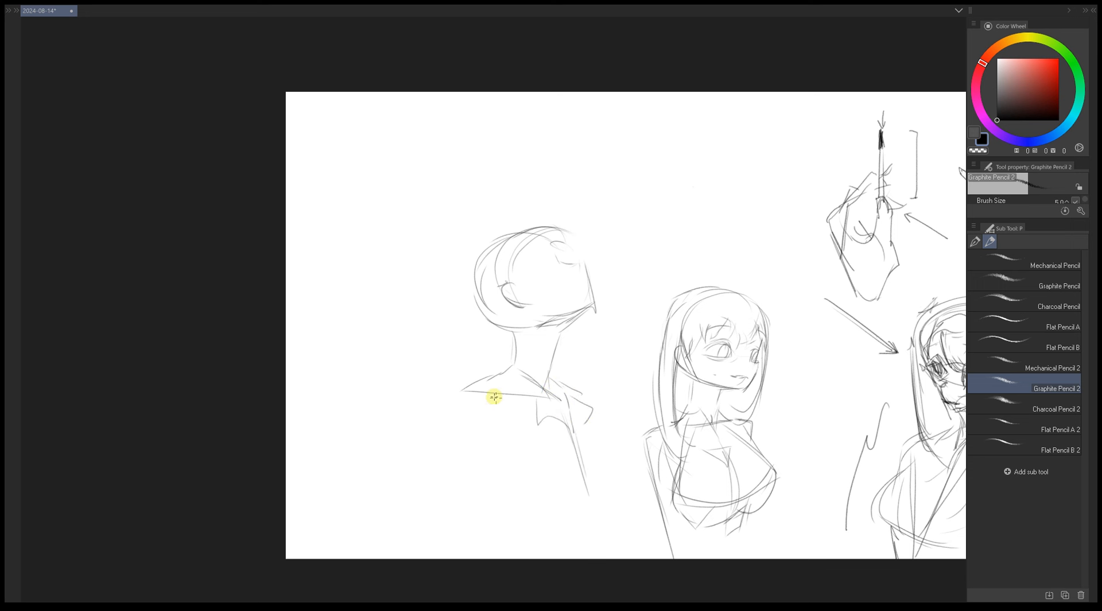
- Draw the third figure's chest and back contours and the angular sleeve shape below the rear shoulder
drag(467, 402, 497, 551)
drag(596, 415, 606, 505)
drag(460, 401, 466, 491)
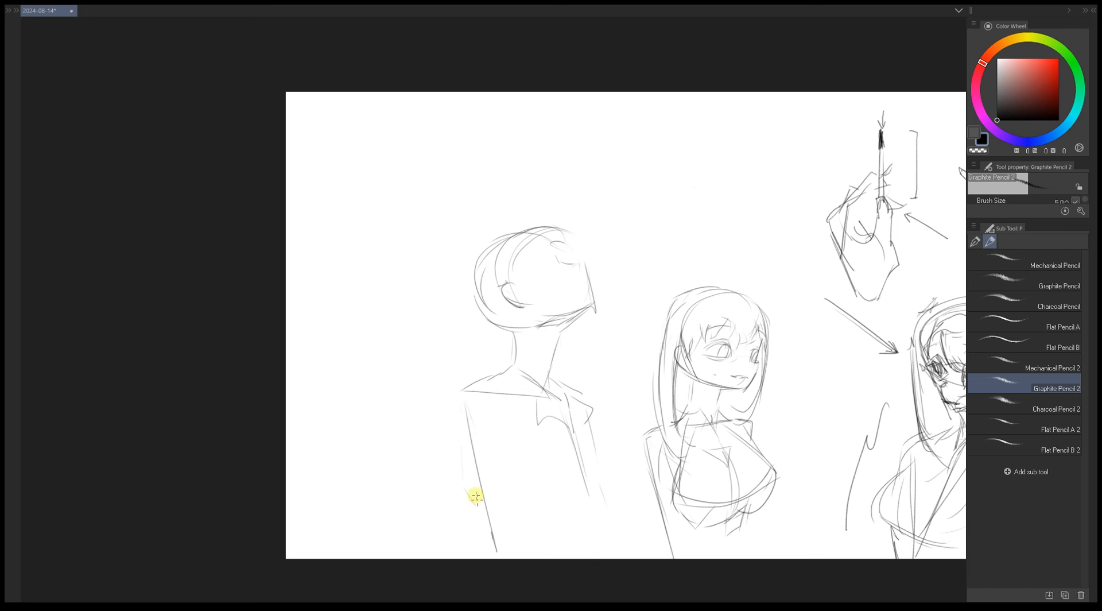
drag(462, 402, 427, 518)
drag(442, 515, 487, 541)
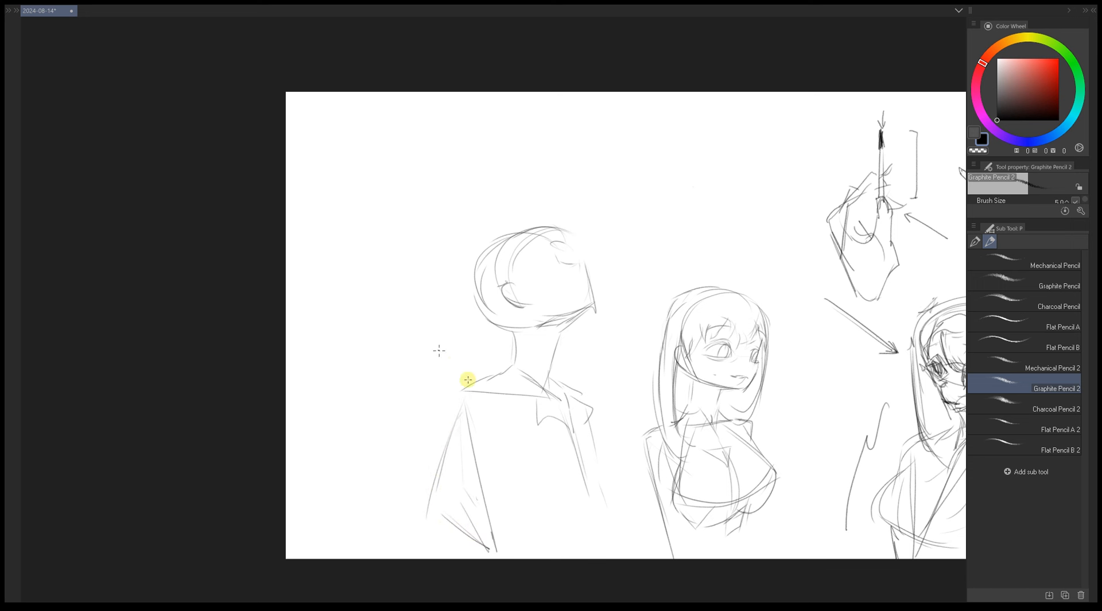
- Draw the shirt-front opening as long parallel strokes running down from the third figure's collar
drag(543, 412, 574, 517)
drag(538, 402, 573, 519)
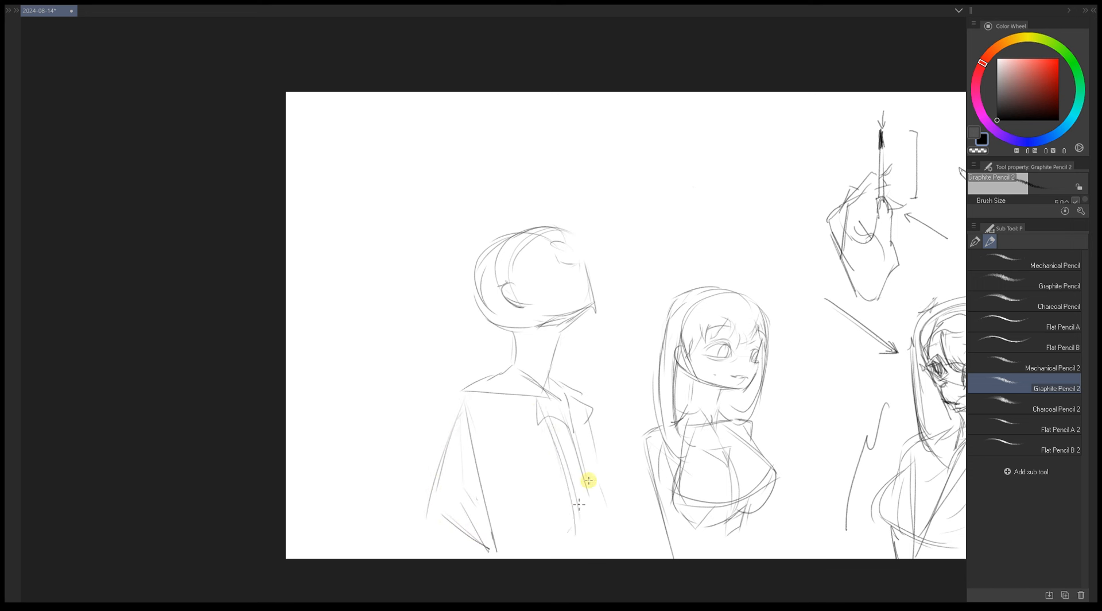
drag(545, 386, 575, 446)
drag(591, 405, 583, 389)
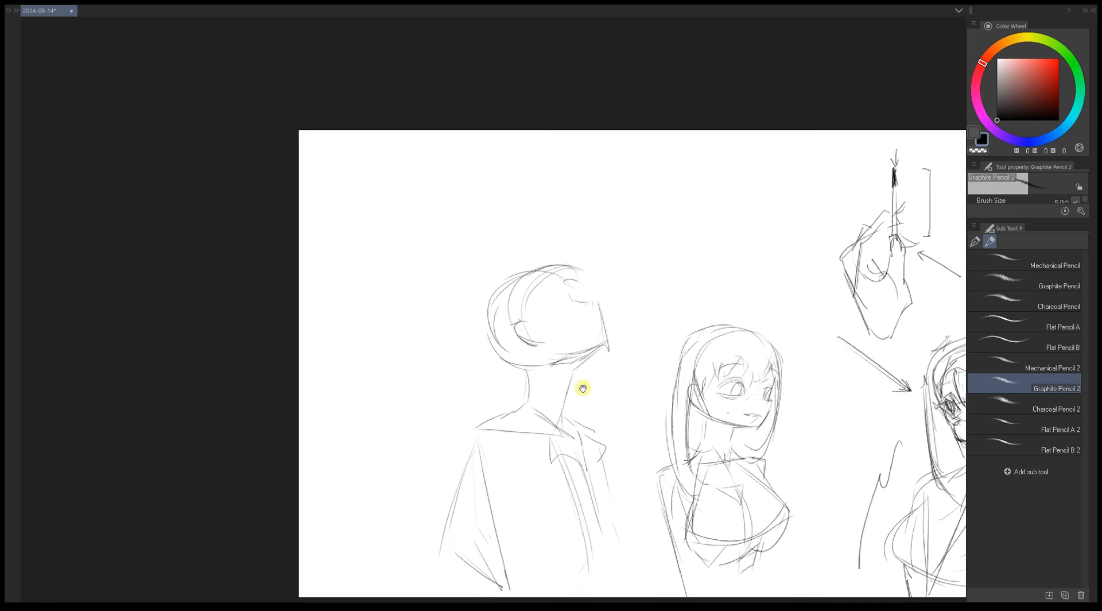
- Sketch the third head's eye, define the jaw and chin, and flip the canvas back to its original orientation
mouse_move(581, 304)
mouse_down()
mouse_move(598, 300)
mouse_move(586, 306)
mouse_up()
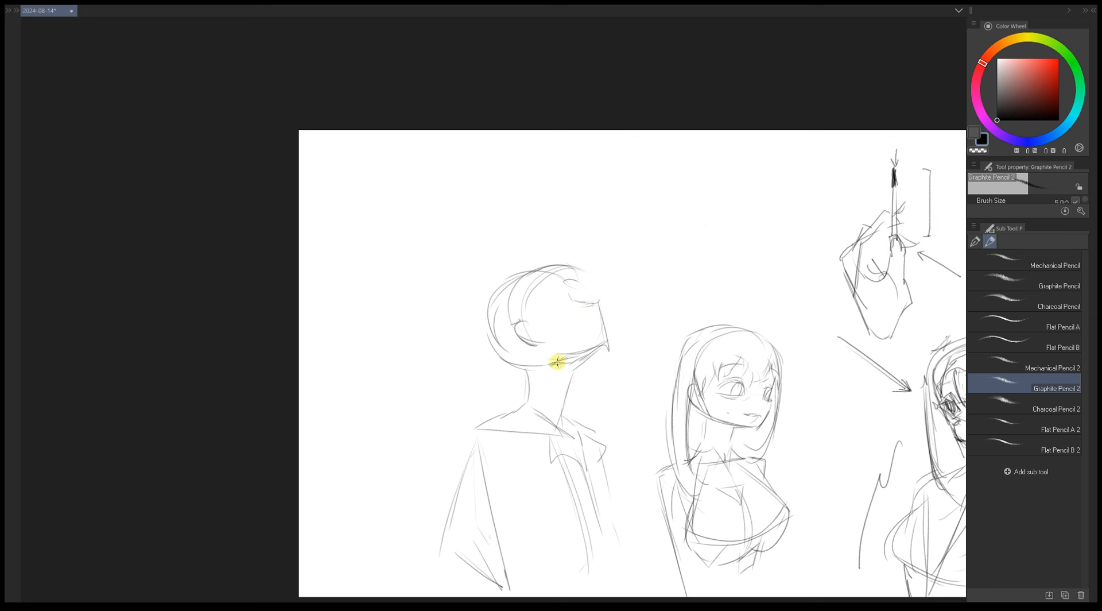
mouse_move(583, 349)
mouse_down()
mouse_move(551, 352)
mouse_move(561, 361)
mouse_move(607, 339)
mouse_move(604, 360)
mouse_up()
mouse_move(571, 291)
mouse_down()
mouse_move(553, 303)
mouse_move(574, 308)
mouse_up()
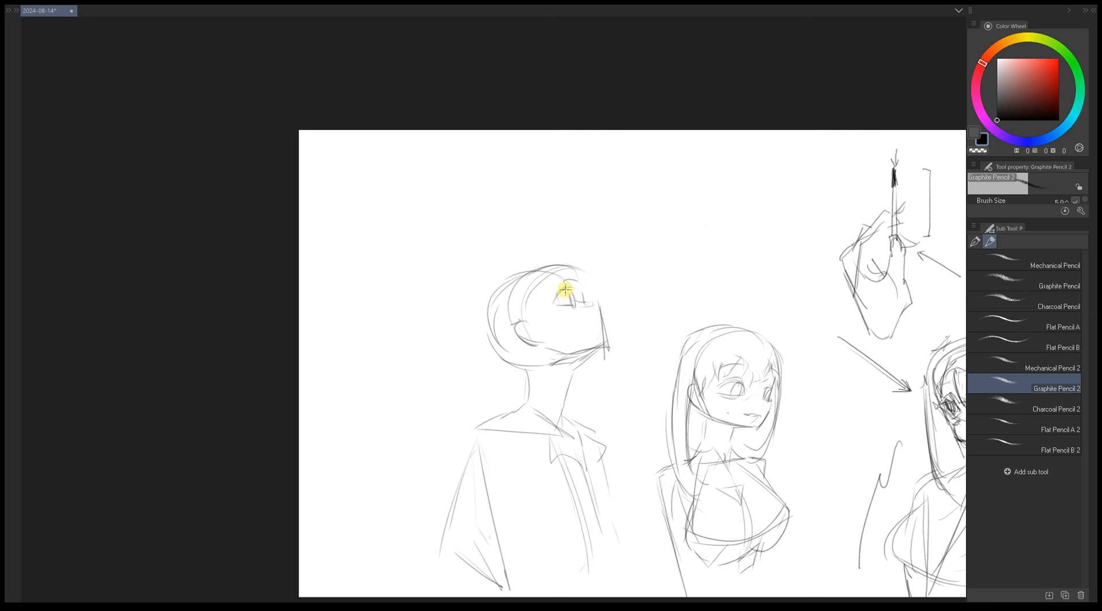
mouse_move(569, 296)
mouse_down()
mouse_move(569, 309)
mouse_move(585, 302)
mouse_up()
key(h)
drag(524, 342, 636, 336)
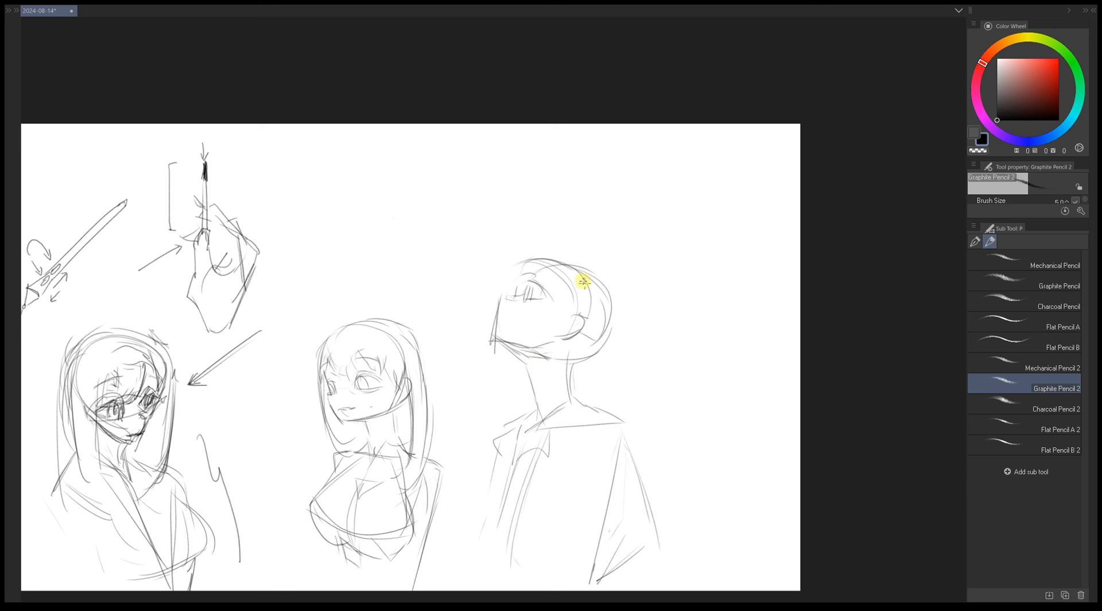
- Reinforce the back of the third head's skull with curved strokes and clean up the chin line with Kneaded eraser 3
drag(577, 267, 615, 319)
drag(569, 266, 614, 328)
key(e)
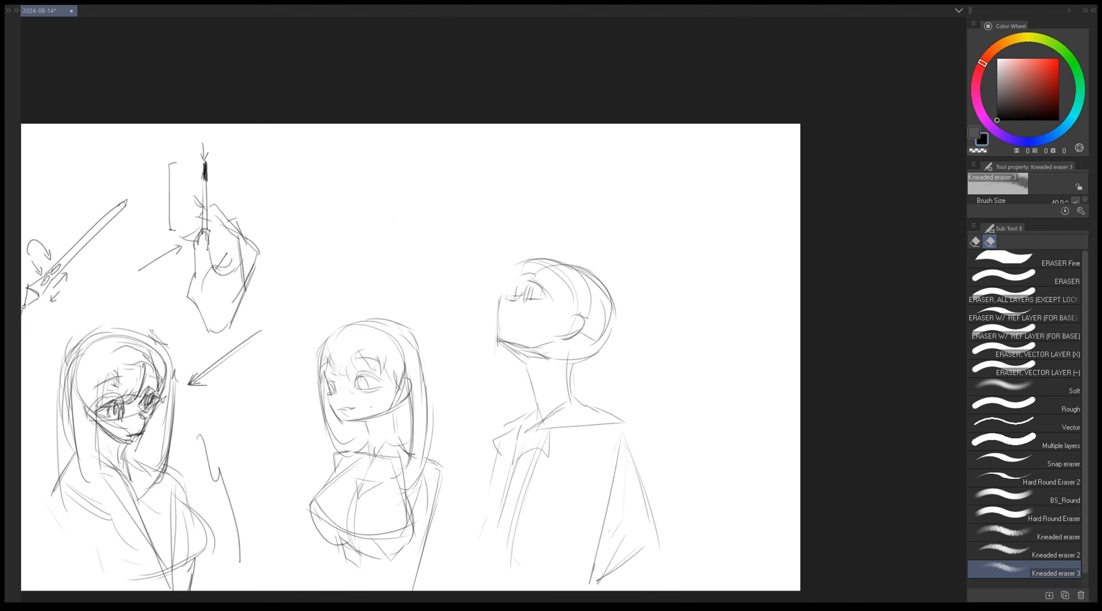
- With Graphite Pencil 2, add strokes above the third head's eye and darken the contour over the crown and upper back
key(b)
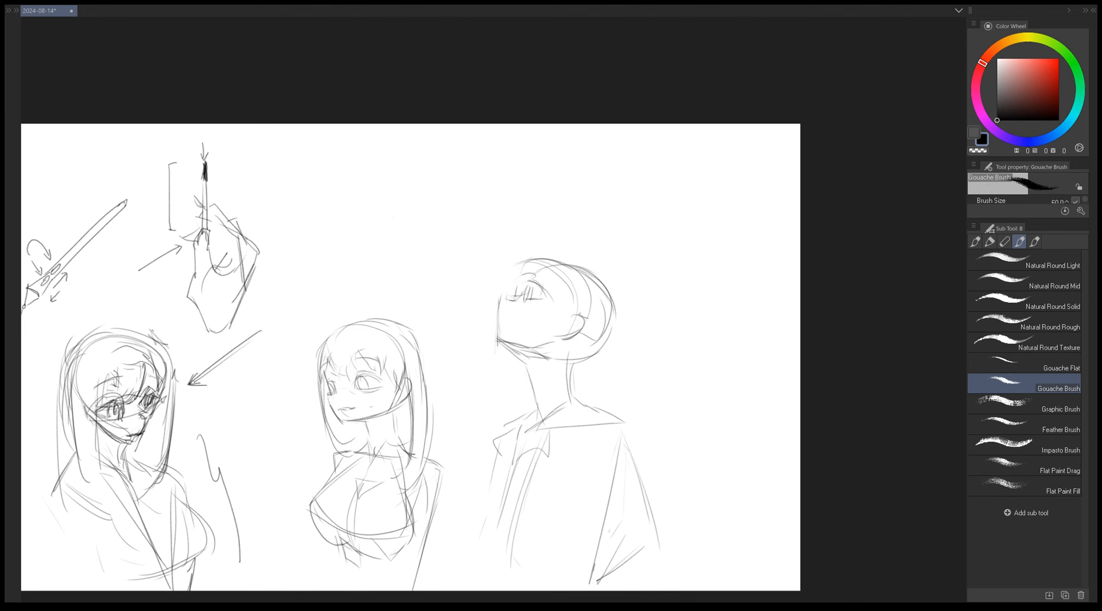
key(p)
mouse_move(552, 350)
mouse_down()
mouse_move(593, 389)
mouse_move(544, 355)
mouse_up()
drag(546, 286, 541, 323)
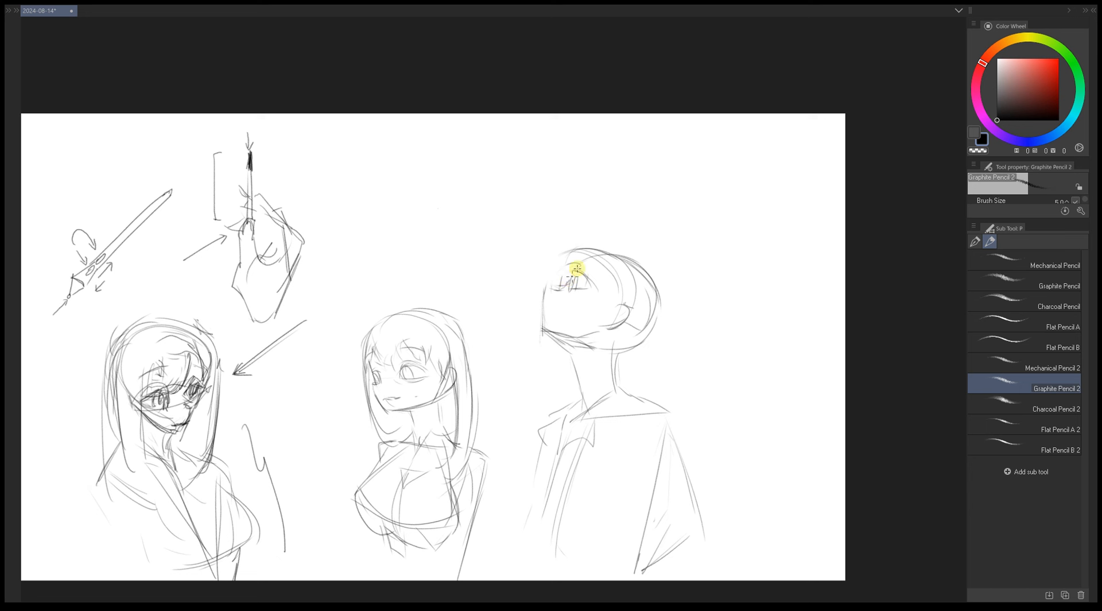
key(ctrl+z)
mouse_move(577, 250)
mouse_down()
mouse_move(582, 273)
mouse_move(627, 259)
mouse_up()
drag(571, 278, 601, 256)
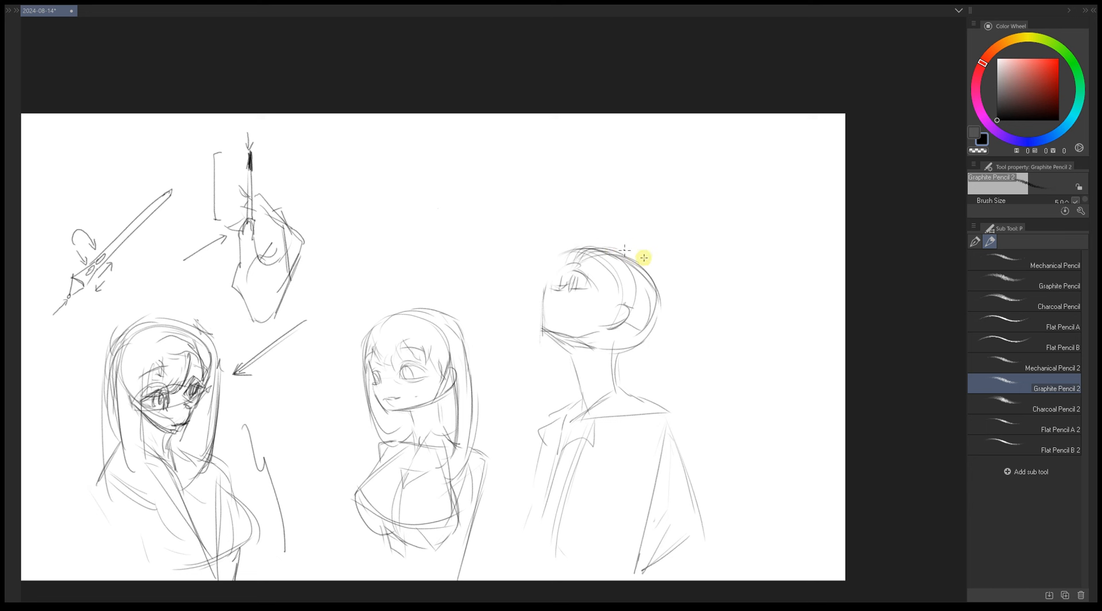
drag(618, 248, 660, 285)
drag(590, 345, 595, 341)
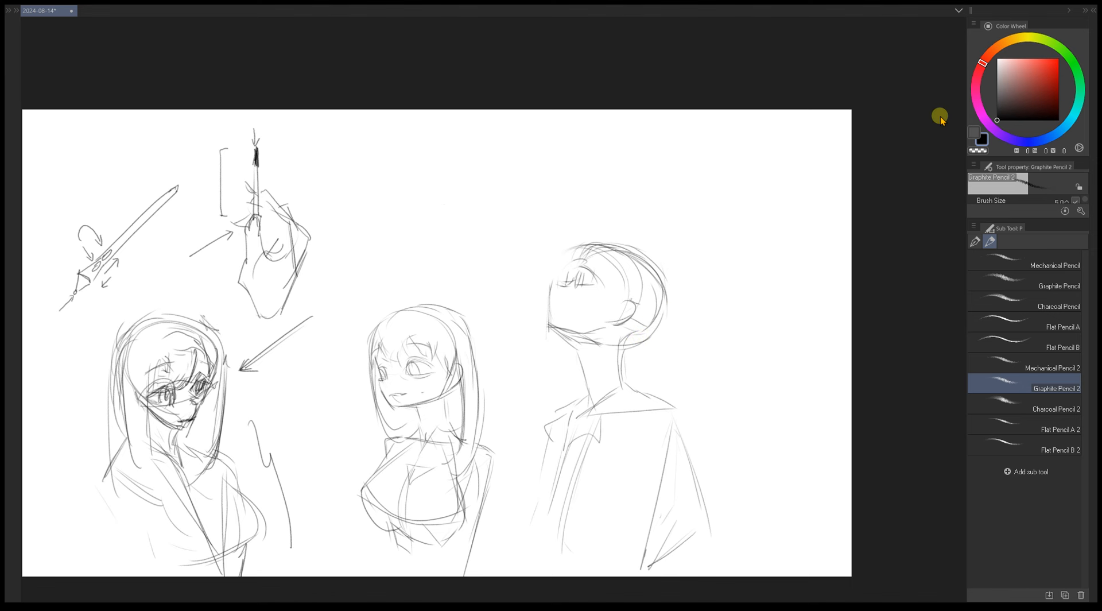
- Lighten the third head's eye, inner skull and jaw lines with Kneaded eraser 3
key(e)
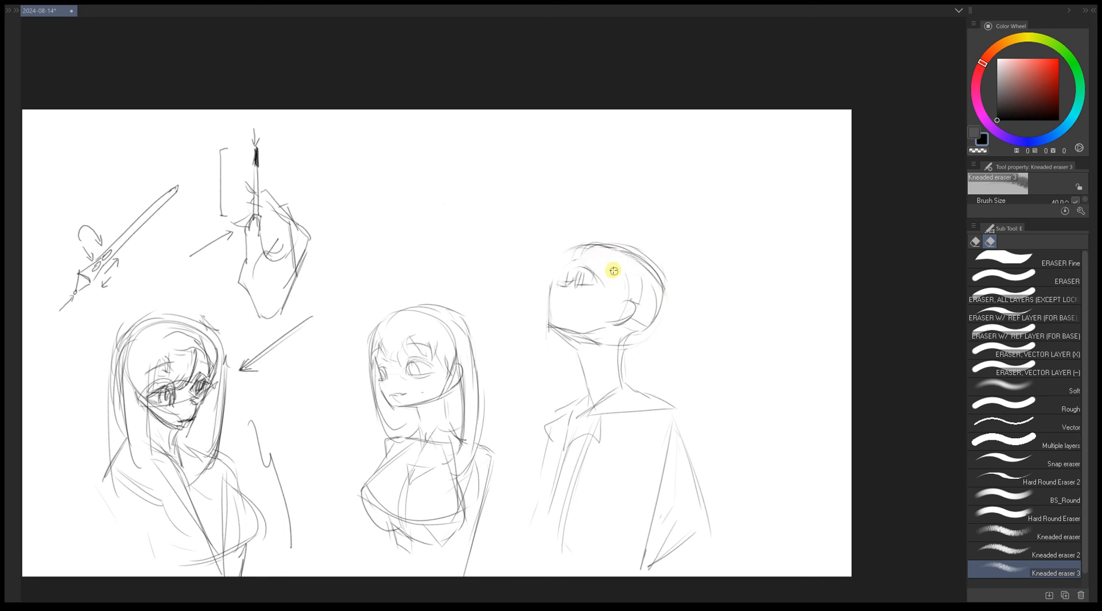
mouse_move(637, 293)
mouse_down()
mouse_move(585, 265)
mouse_move(579, 279)
mouse_move(595, 274)
mouse_move(598, 305)
mouse_move(566, 274)
mouse_up()
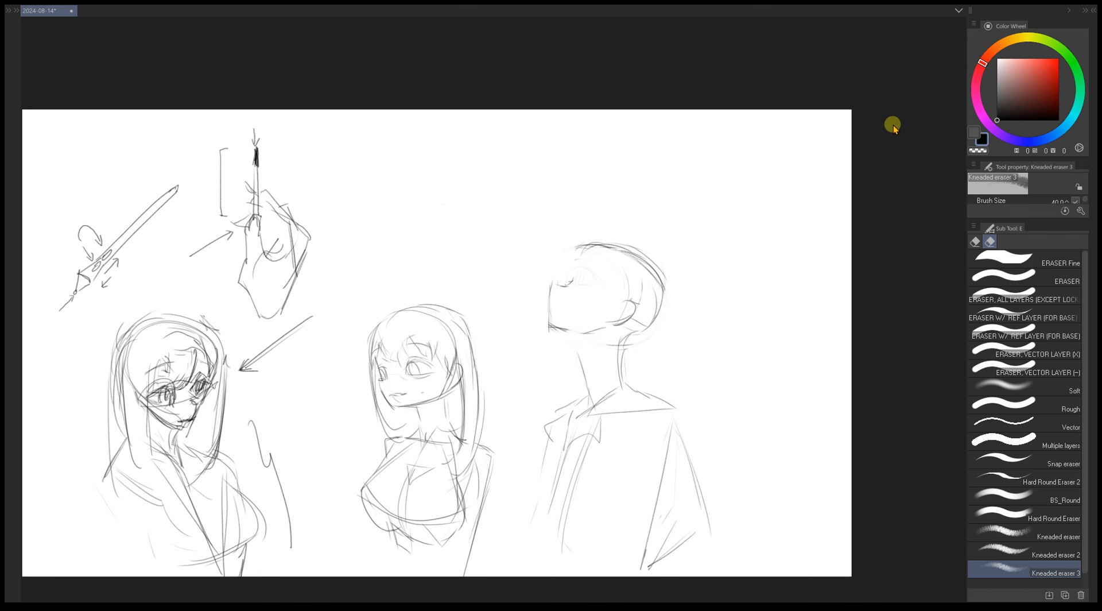
- Darken the third figure's front neck line with Graphite Pencil 2, and lasso its head to move it slightly lower on the neck
key(p)
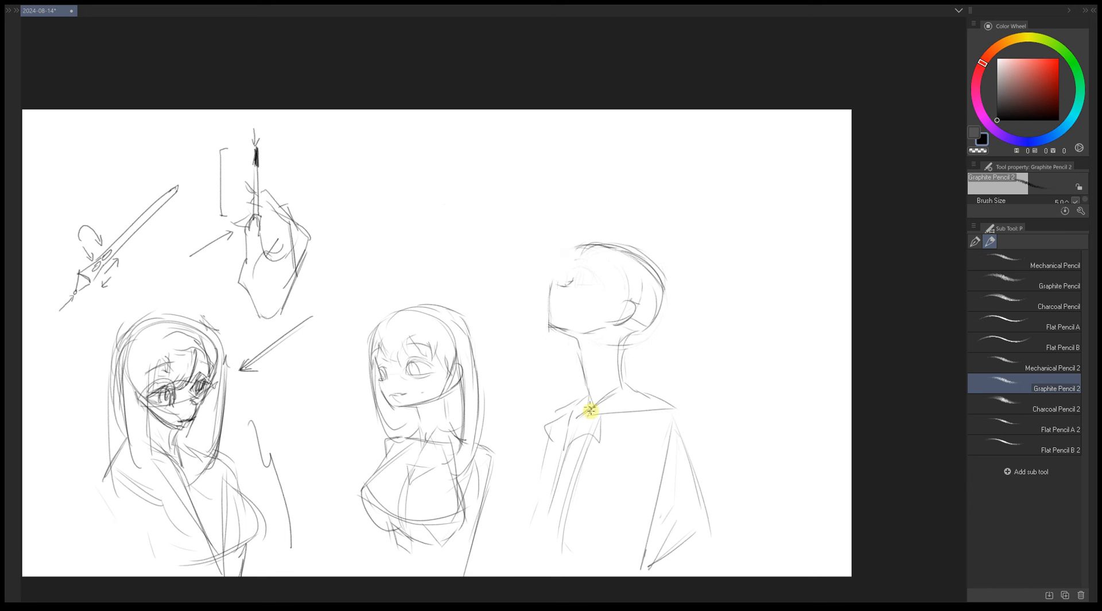
drag(585, 374, 603, 358)
key(m)
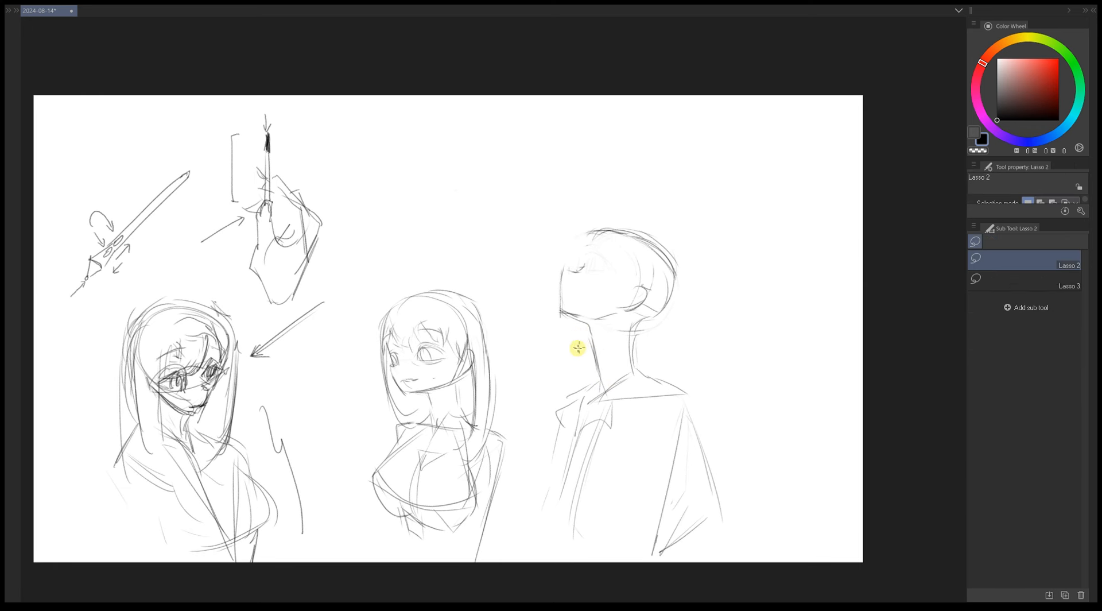
mouse_move(615, 342)
mouse_down()
mouse_move(671, 202)
mouse_move(561, 339)
mouse_up()
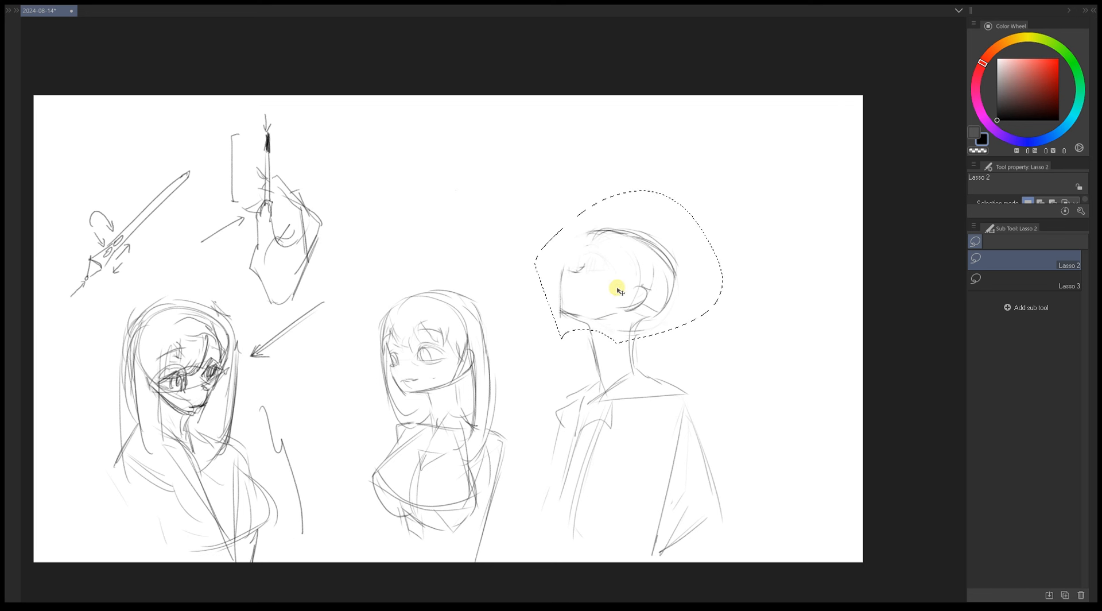
key(ctrl+t)
drag(620, 280, 618, 290)
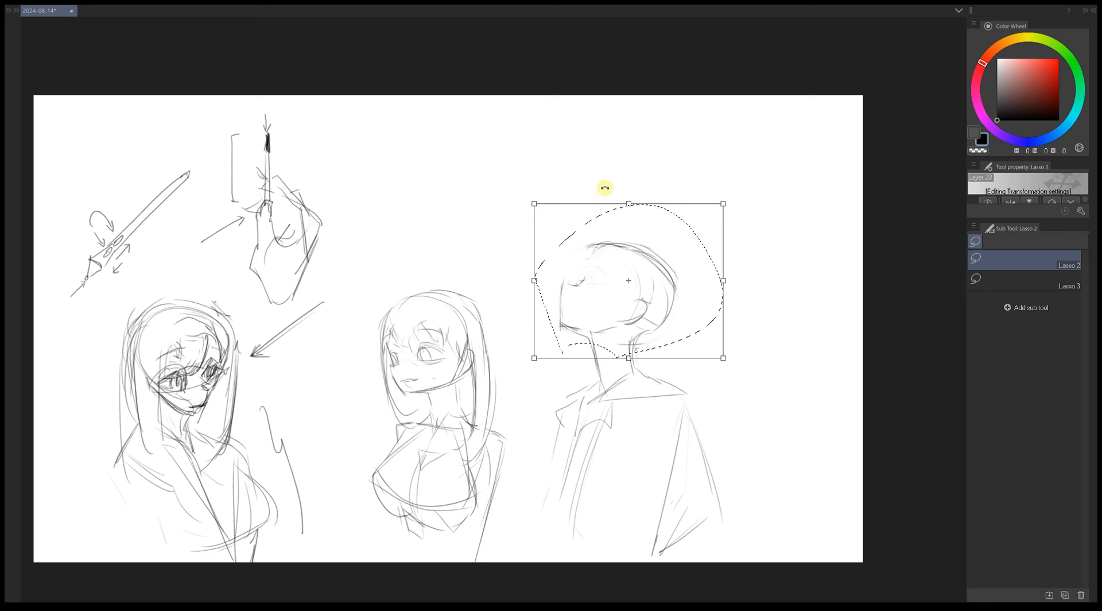
key(Return)
key(ctrl+d)
- Examine the third figure's head placement and the row of busts in both mirrored and original canvas orientation
key(h)
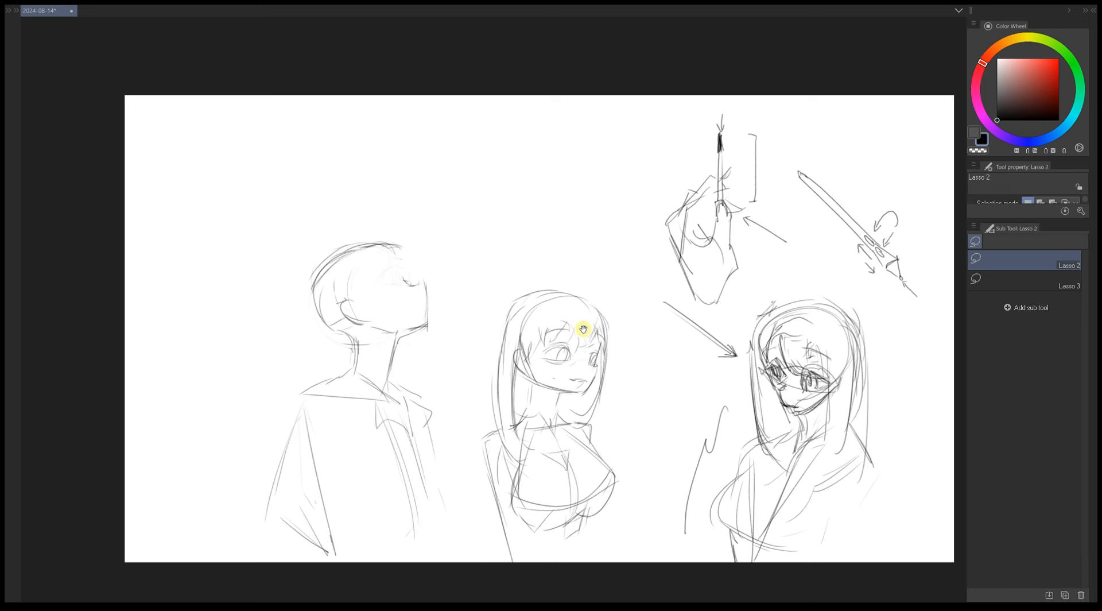
drag(557, 334, 597, 325)
key(h)
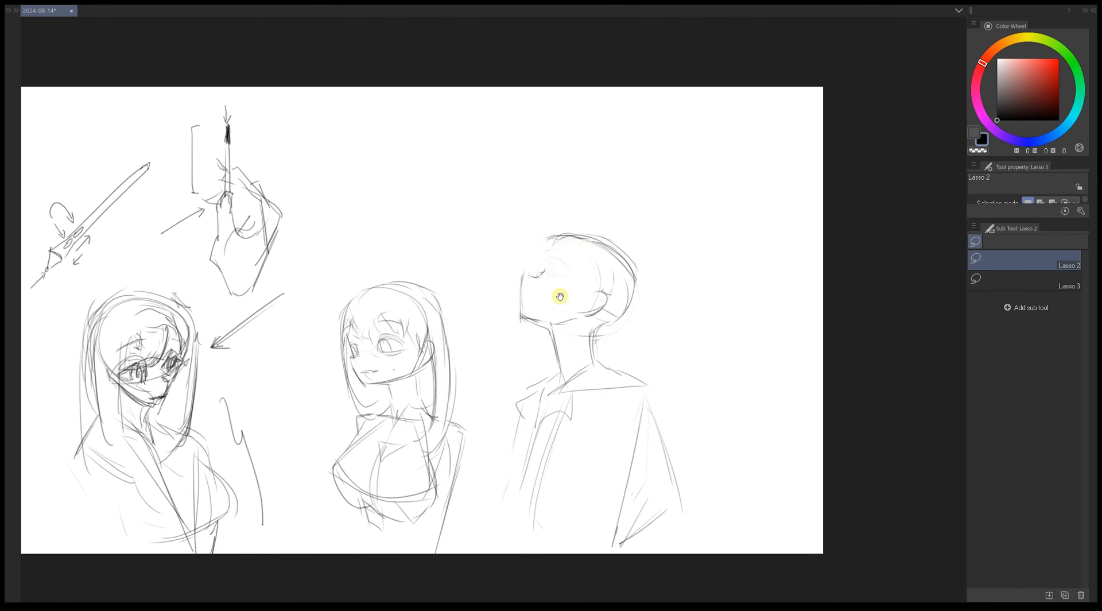
drag(553, 309, 567, 308)
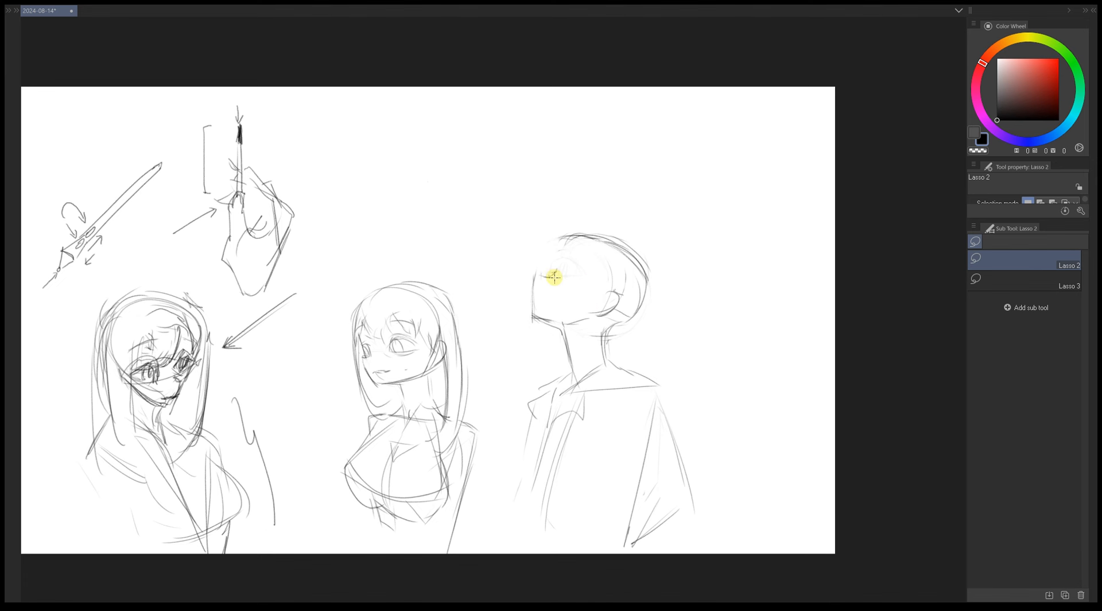
key(p)
drag(572, 302, 611, 294)
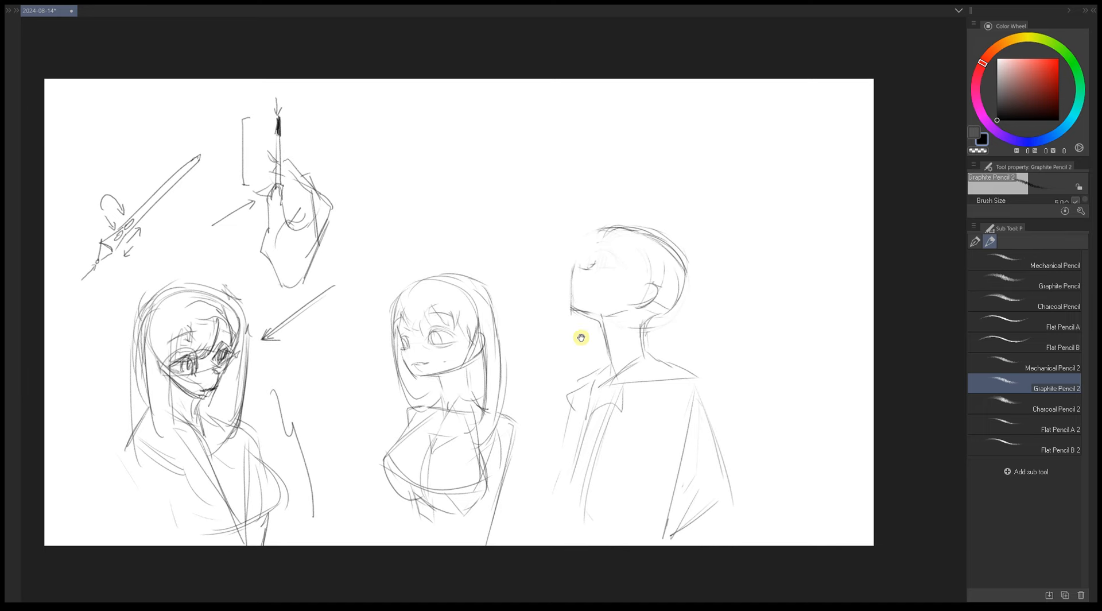
drag(581, 338, 569, 324)
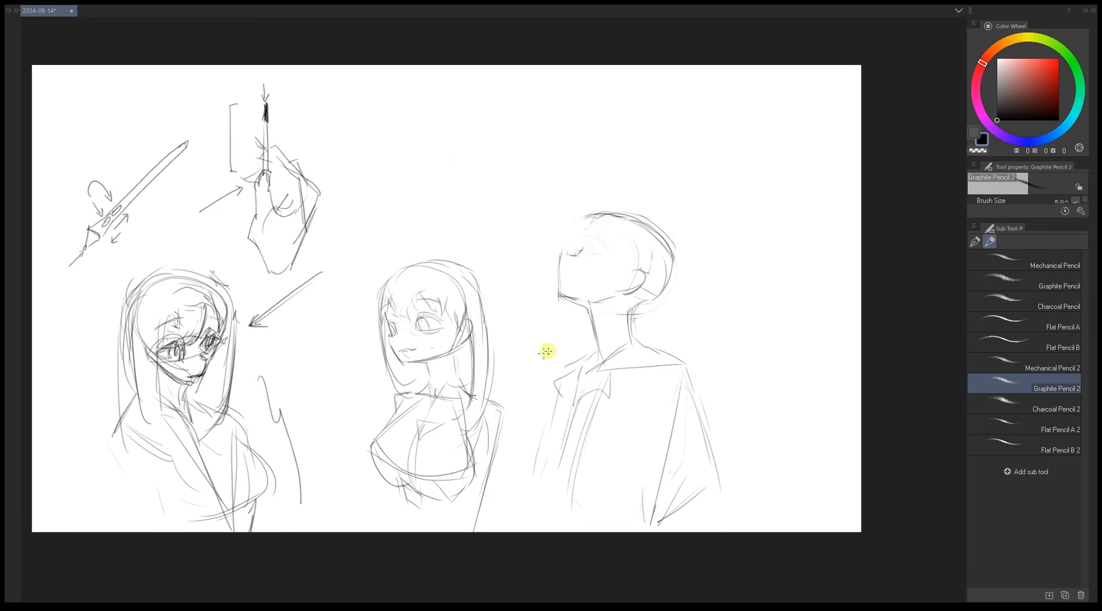
drag(488, 419, 632, 475)
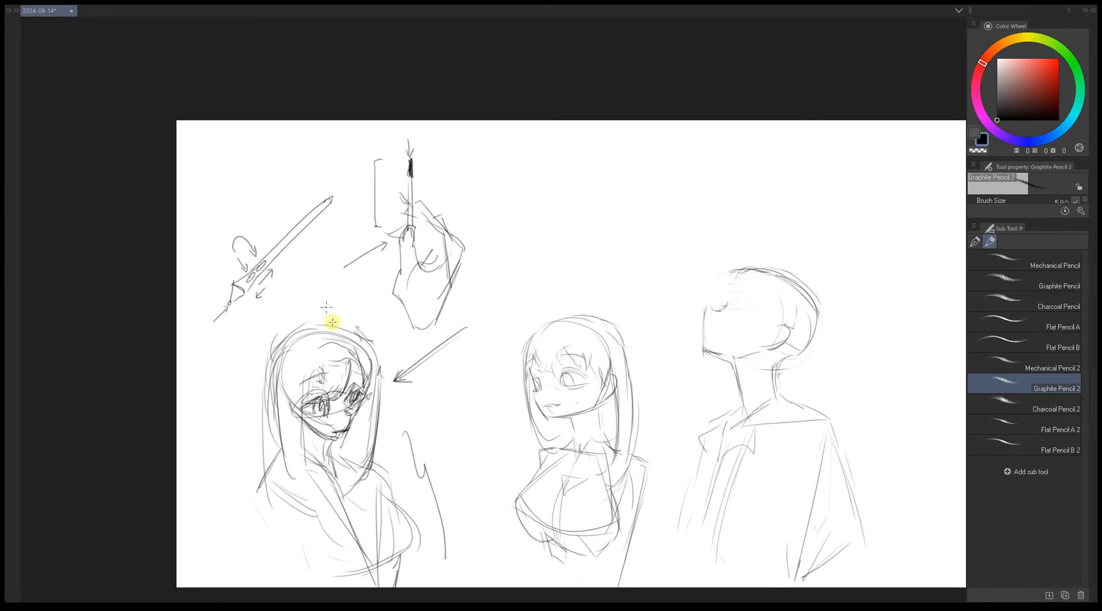
drag(532, 396, 450, 423)
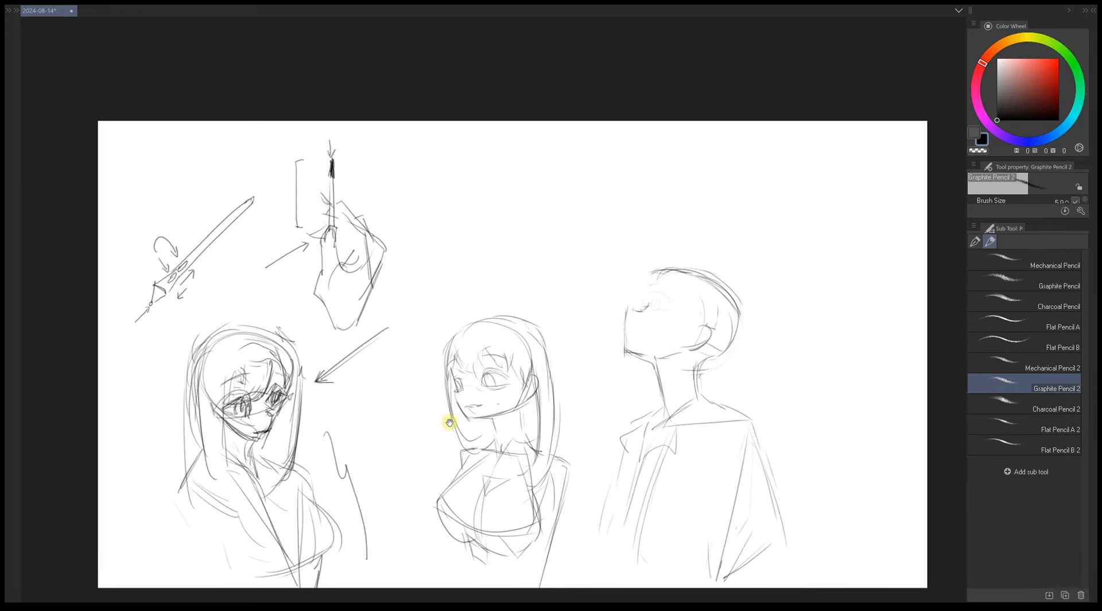
mouse_move(430, 381)
mouse_down()
mouse_move(480, 394)
mouse_move(528, 426)
mouse_move(442, 379)
mouse_move(450, 332)
mouse_up()
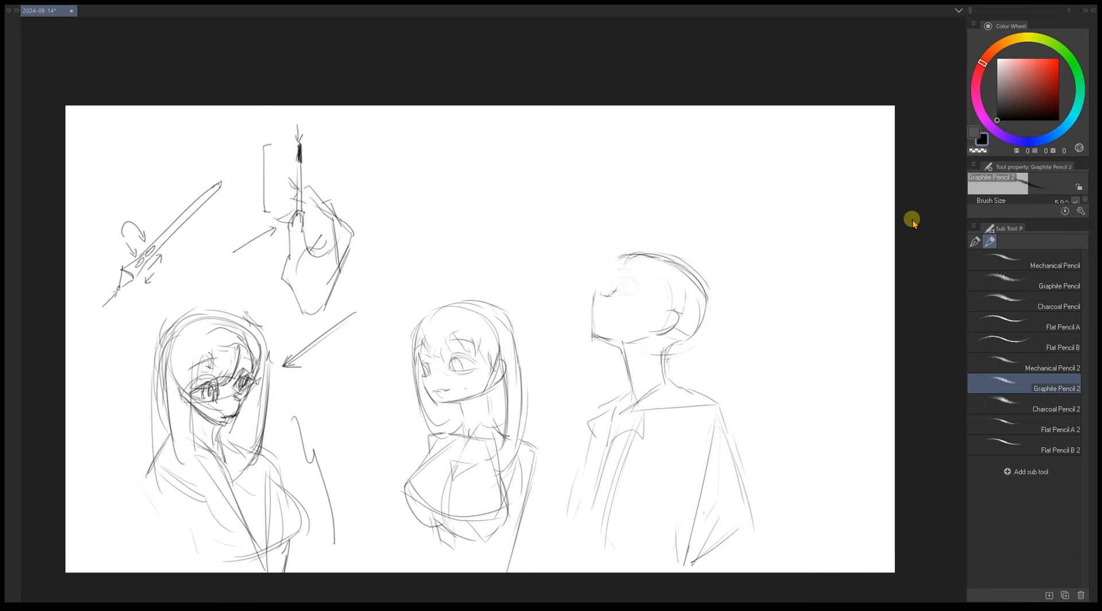
- With Sign Pen at a reduced brush size, handwrite "FOR MORE DETAILS" in the empty space beside the pen-grip sketch
click(974, 242)
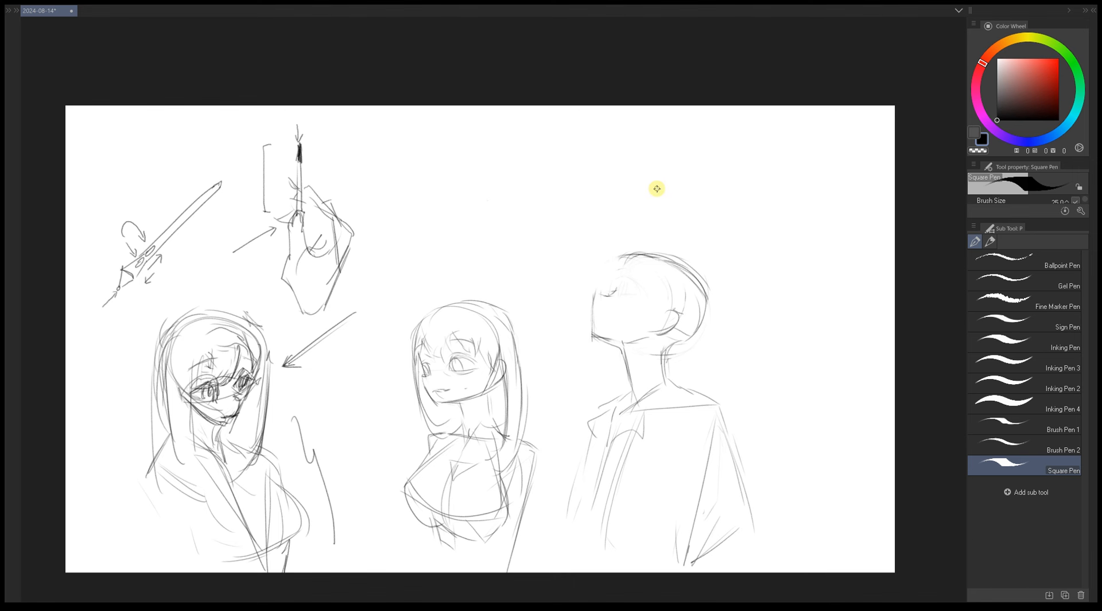
drag(574, 251, 613, 283)
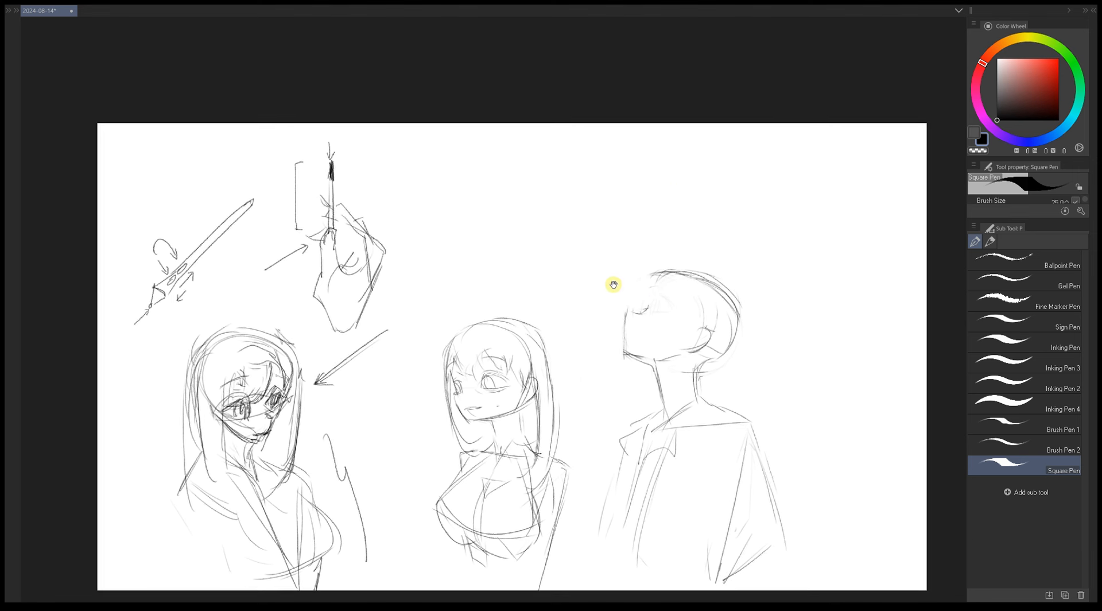
click(1029, 363)
click(1019, 322)
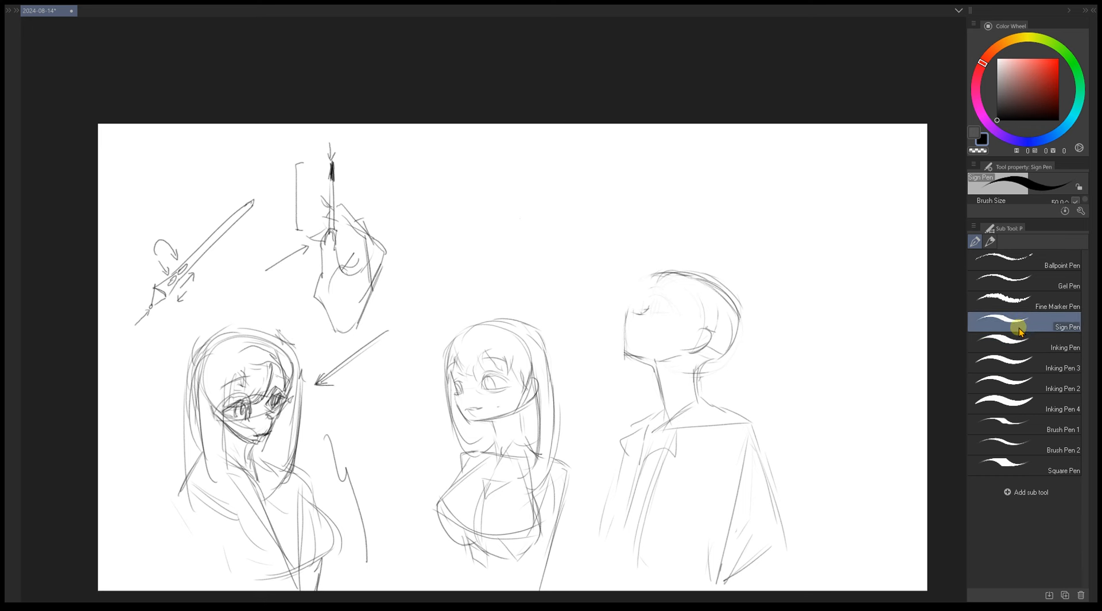
mouse_move(561, 310)
mouse_down()
mouse_move(633, 323)
mouse_move(614, 329)
mouse_up()
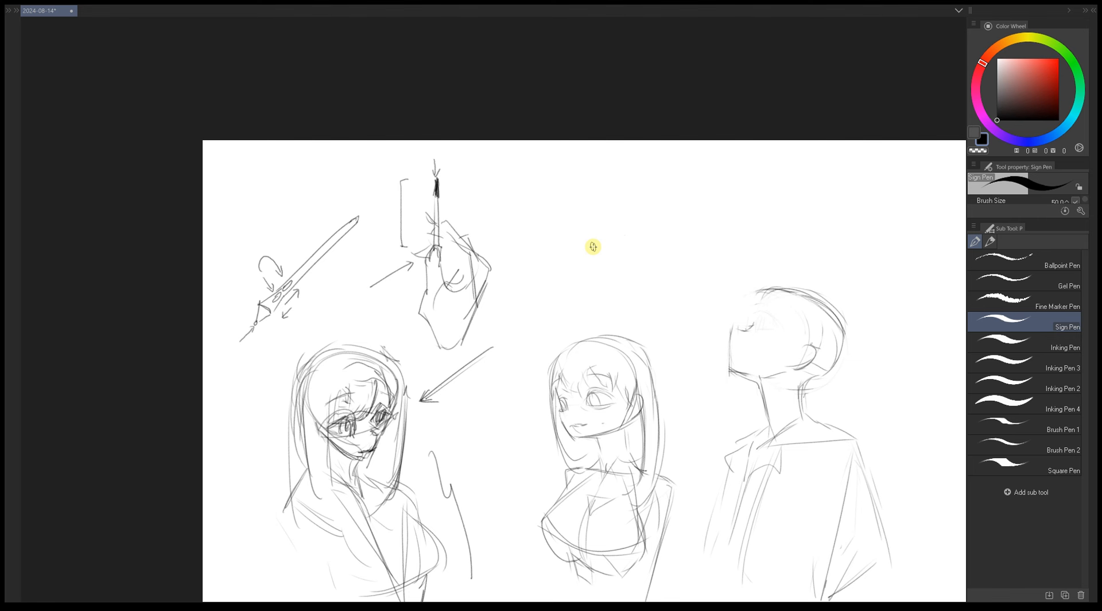
drag(546, 350, 519, 348)
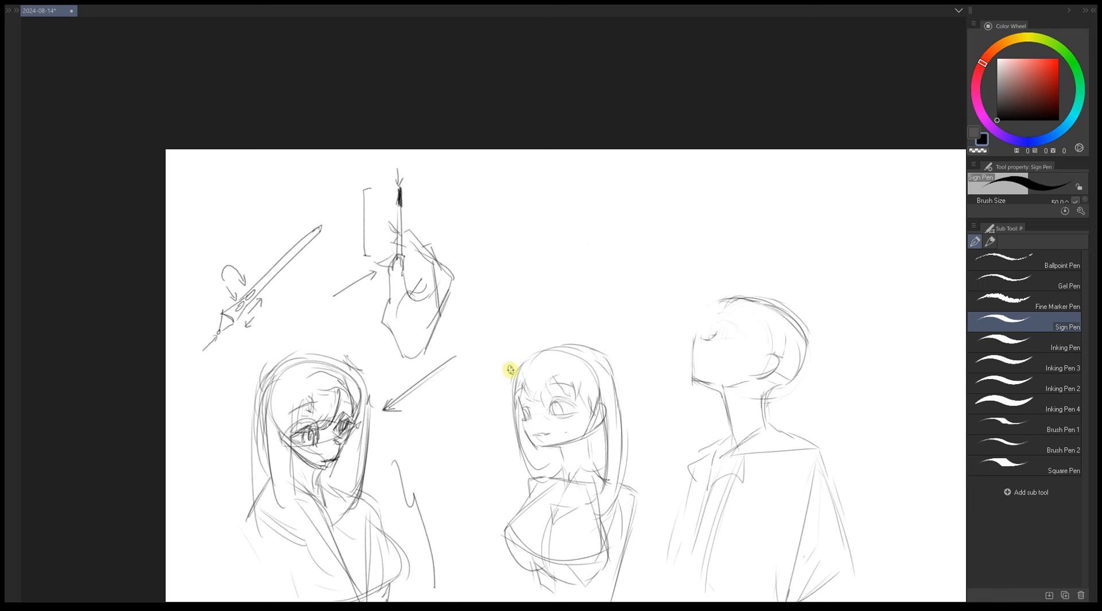
drag(496, 264, 439, 250)
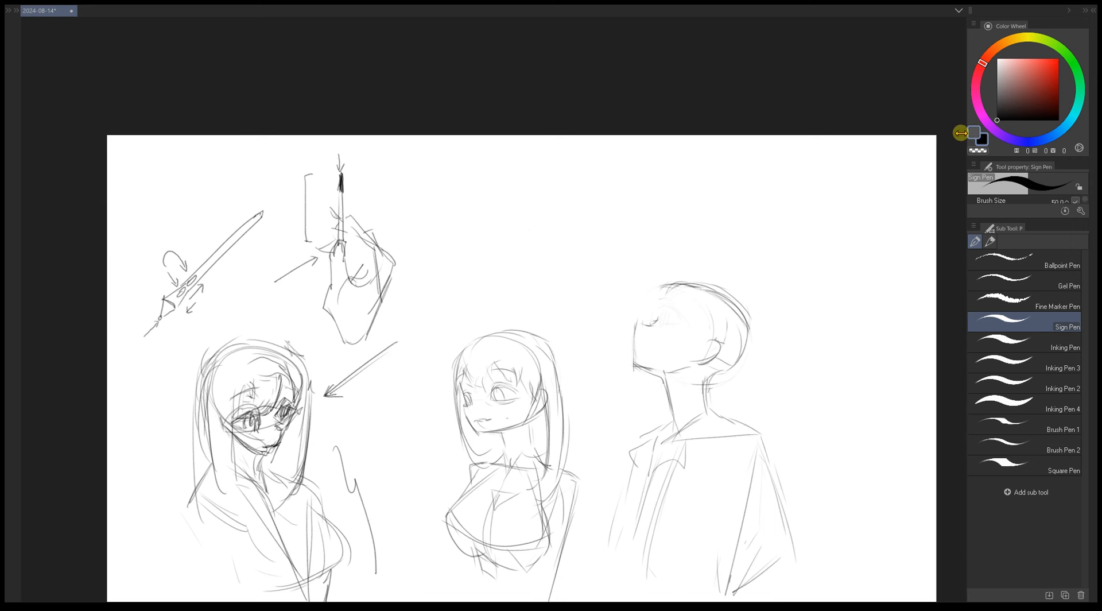
key(bracketleft)
key(bracketleft)
key(bracketleft)
drag(407, 166, 399, 194)
mouse_move(405, 169)
mouse_down()
mouse_move(419, 168)
mouse_move(421, 184)
mouse_move(460, 170)
mouse_move(474, 188)
mouse_move(487, 170)
mouse_move(503, 182)
mouse_move(549, 174)
mouse_up()
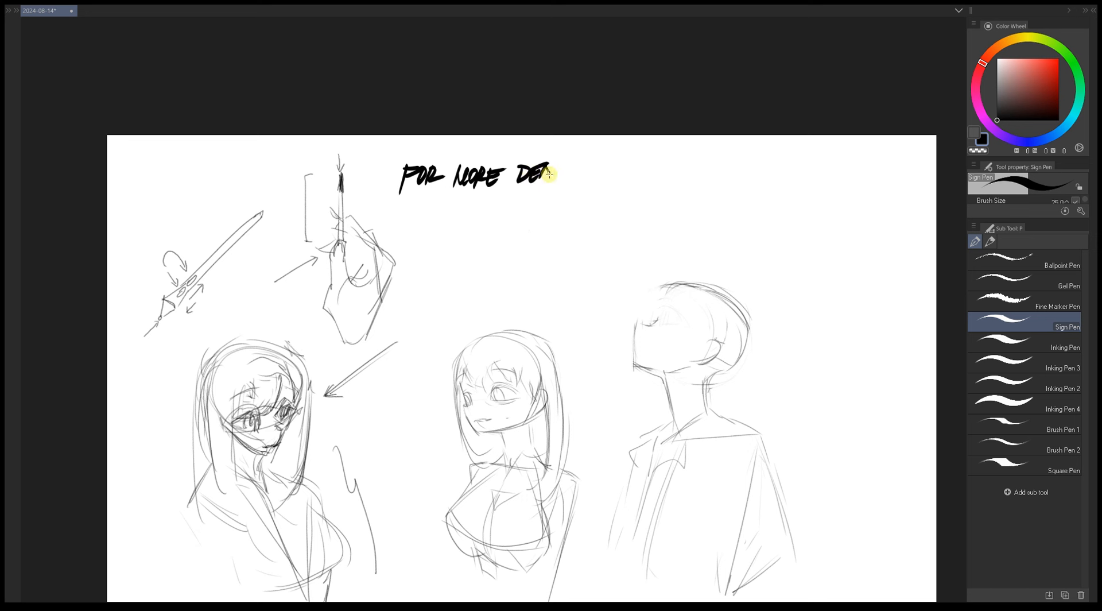
key(ctrl+z)
mouse_move(542, 167)
mouse_down()
mouse_move(544, 179)
mouse_move(579, 165)
mouse_move(585, 180)
mouse_up()
- Handwrite "BE CLOSER TO THE DETAILS!" as a second line and add a comma after the first line
mouse_move(405, 205)
mouse_down()
mouse_move(440, 196)
mouse_move(482, 211)
mouse_move(497, 198)
mouse_move(533, 199)
mouse_move(532, 210)
mouse_move(593, 196)
mouse_move(680, 212)
mouse_up()
click(675, 221)
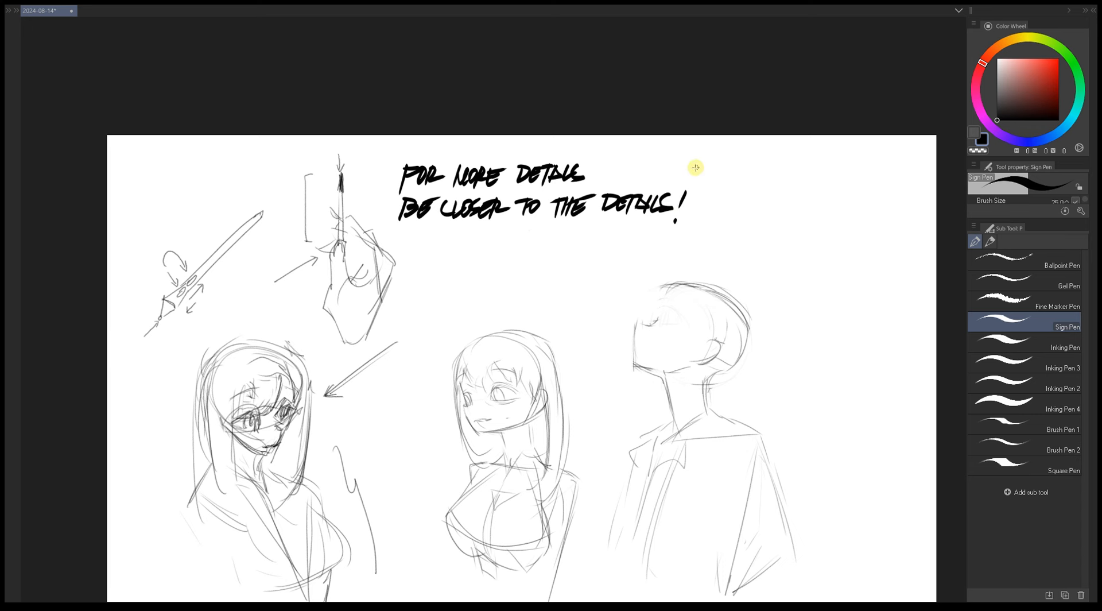
drag(595, 171, 592, 179)
- Underline the word "CLOSER" in the handwritten note with a thick Sign Pen stroke
drag(581, 244, 482, 198)
drag(451, 317, 546, 350)
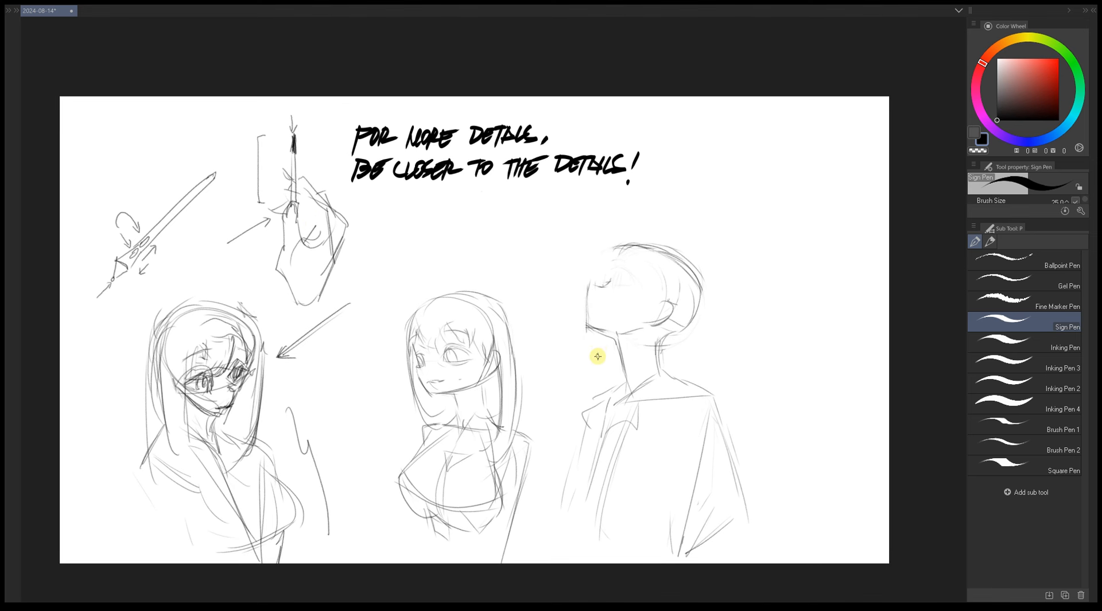
drag(581, 333, 607, 349)
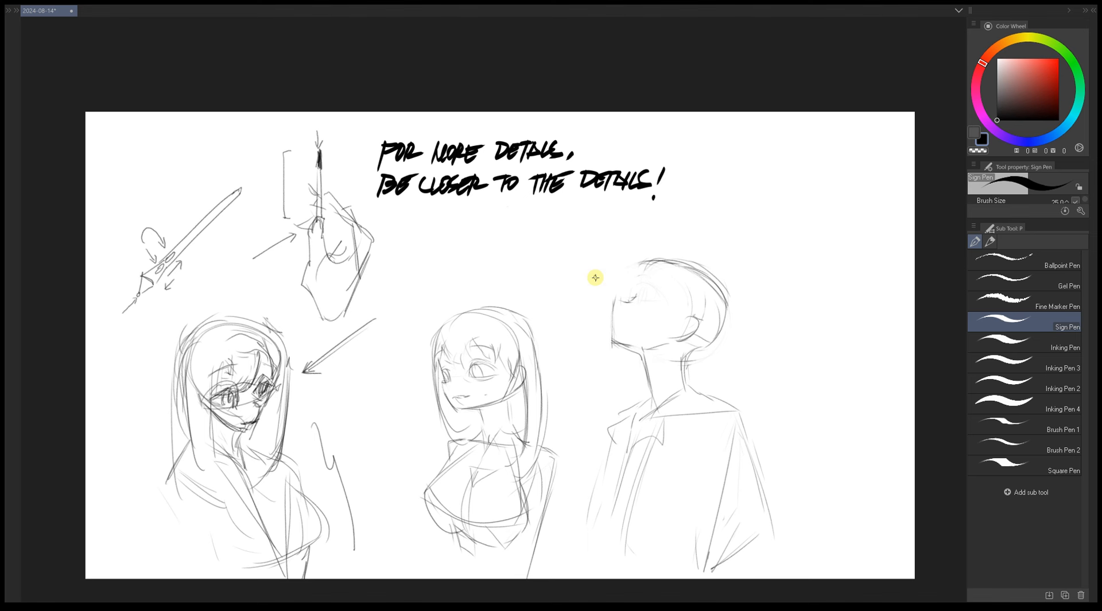
drag(554, 273, 578, 281)
drag(443, 213, 515, 216)
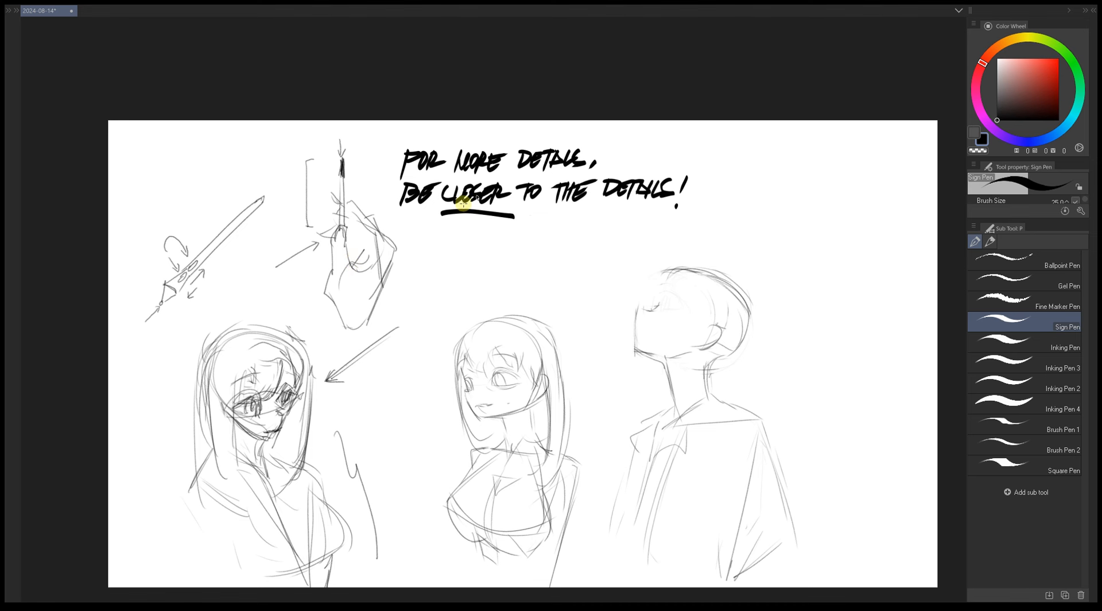
key(ctrl+z)
drag(442, 213, 512, 209)
drag(449, 245, 483, 231)
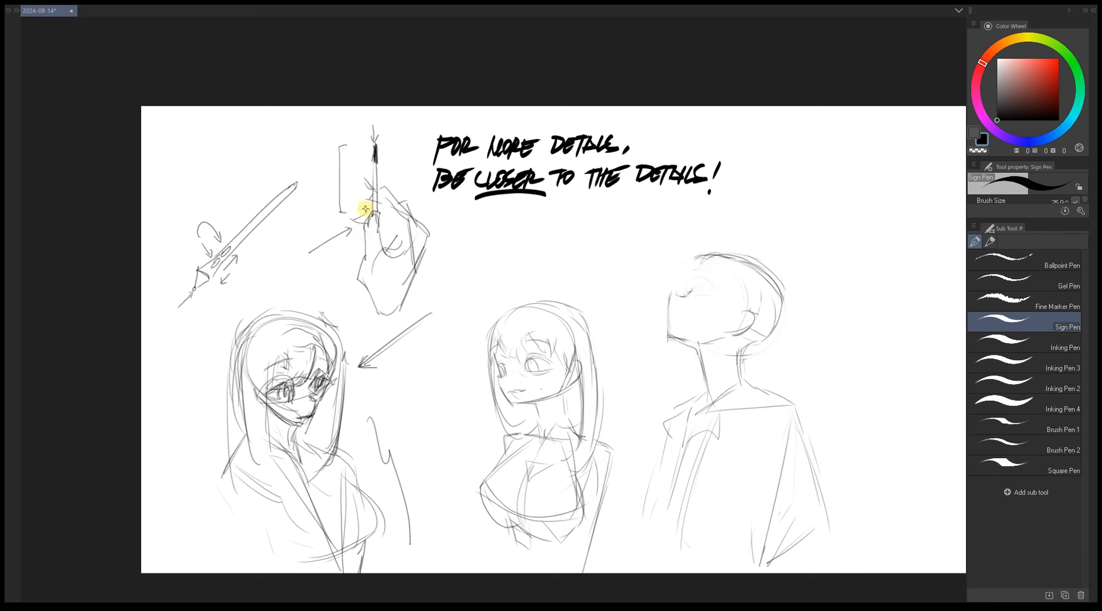
- With Graphite Pencil 2, sketch a rounded chest contour below the third figure's collar
drag(650, 370, 593, 374)
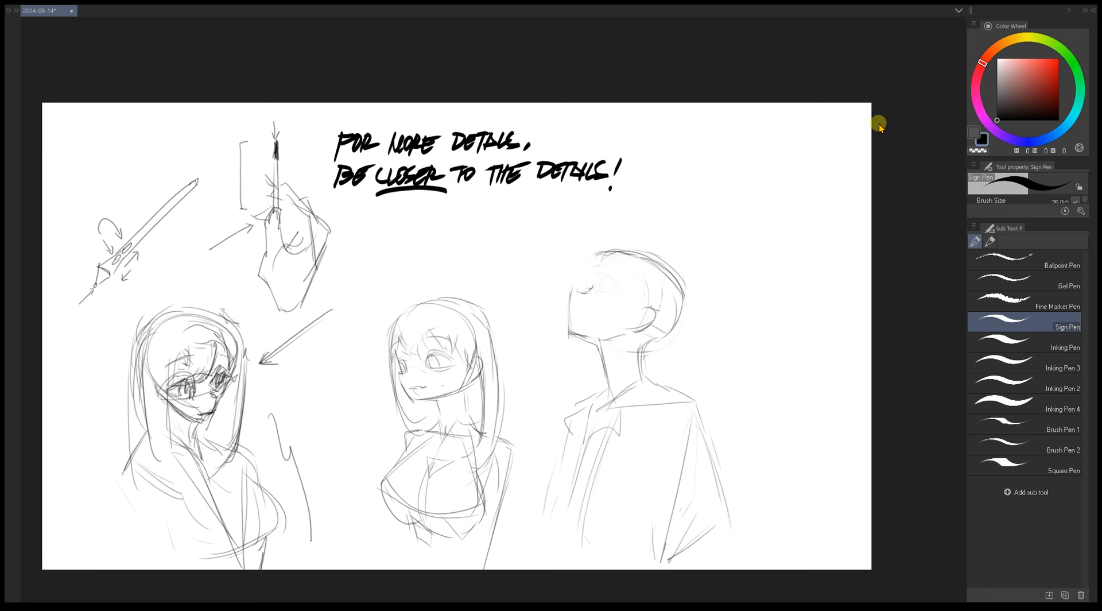
click(990, 242)
drag(733, 386, 717, 386)
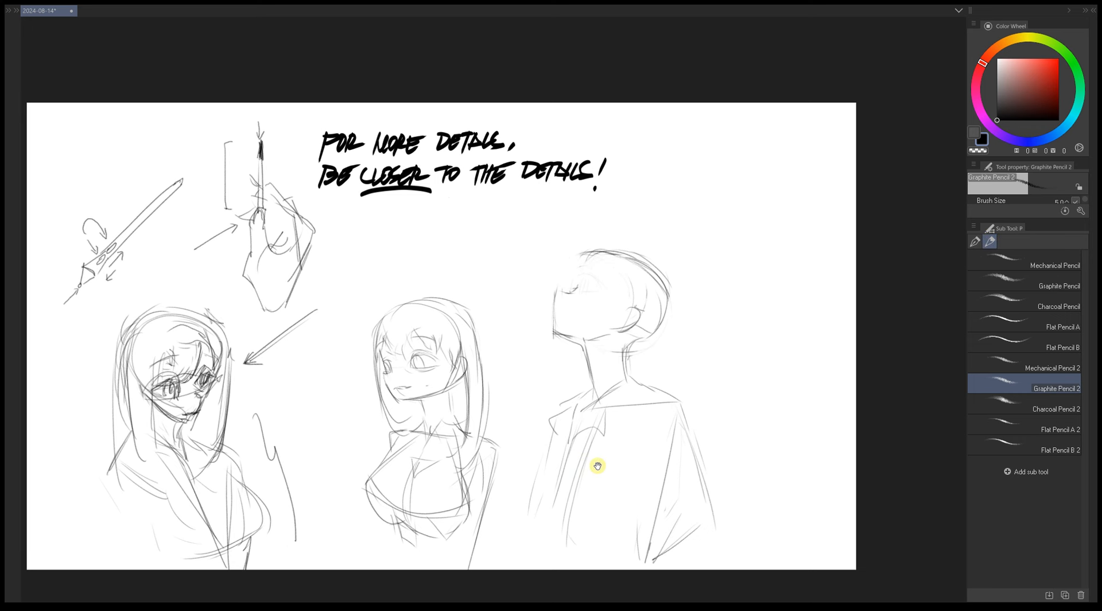
drag(598, 465, 593, 455)
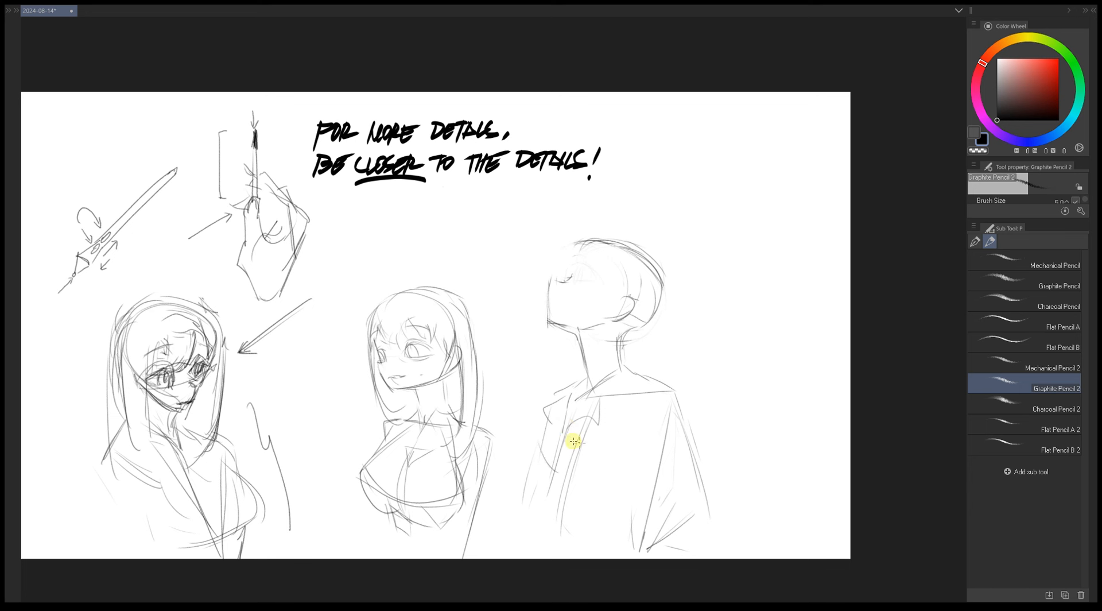
mouse_move(544, 427)
mouse_down()
mouse_move(556, 462)
mouse_move(540, 448)
mouse_move(556, 422)
mouse_up()
key(ctrl+z)
mouse_move(577, 460)
mouse_down()
mouse_move(616, 466)
mouse_move(631, 455)
mouse_move(631, 424)
mouse_up()
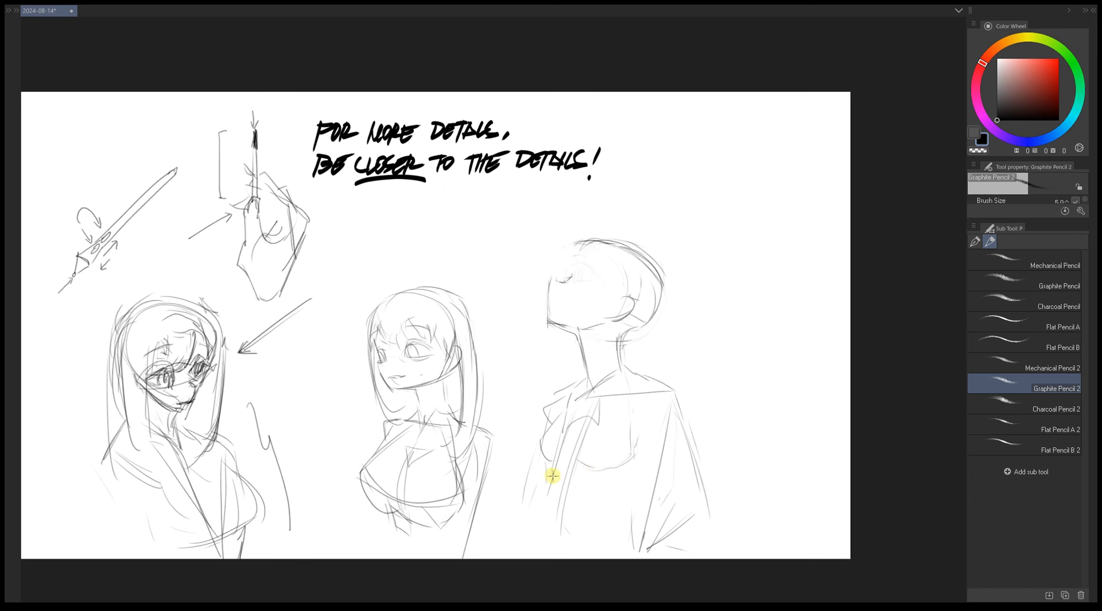
mouse_move(560, 457)
mouse_down()
mouse_move(609, 469)
mouse_move(628, 438)
mouse_up()
- Sketch shirt fold lines running down past the third figure's chest and reinforce the bust with strokes across it
drag(588, 396, 558, 518)
drag(572, 466, 586, 548)
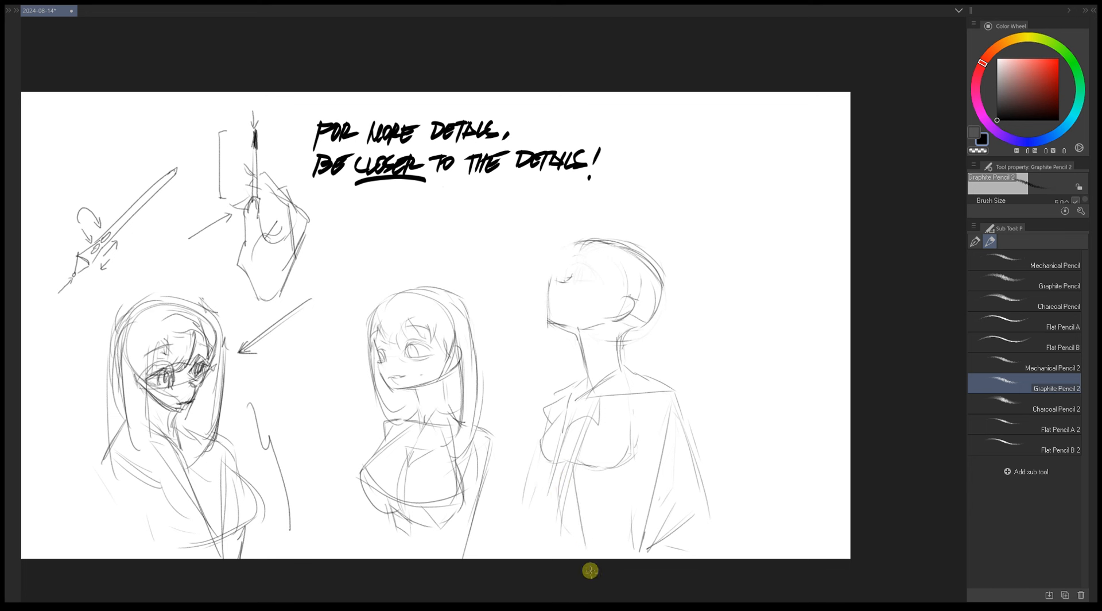
key(ctrl+z)
drag(556, 476, 571, 534)
mouse_move(536, 439)
mouse_down()
mouse_move(587, 431)
mouse_move(598, 457)
mouse_move(588, 457)
mouse_up()
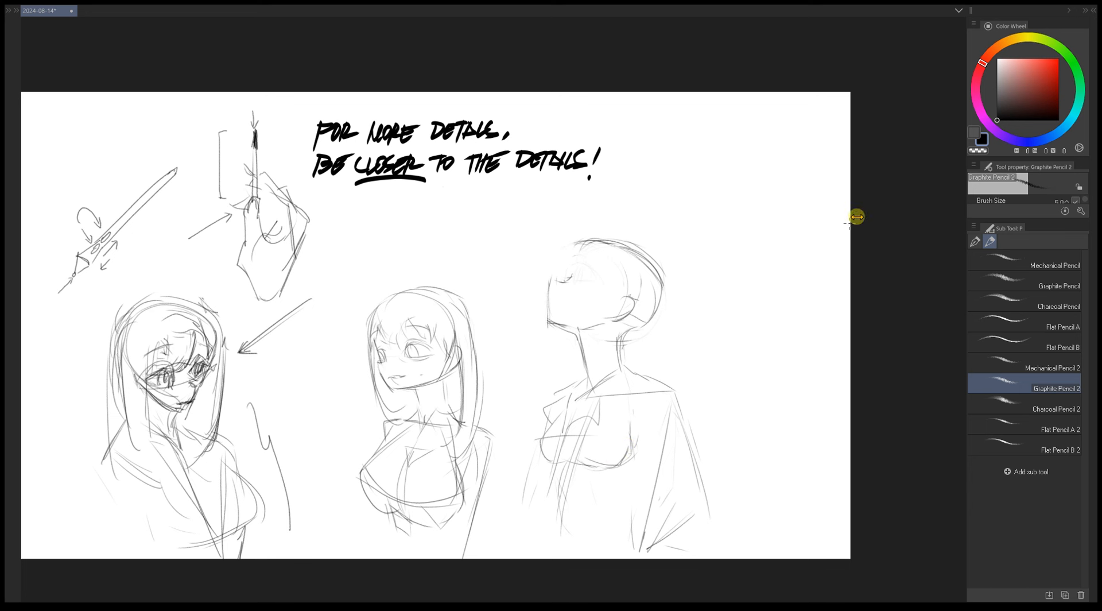
key(e)
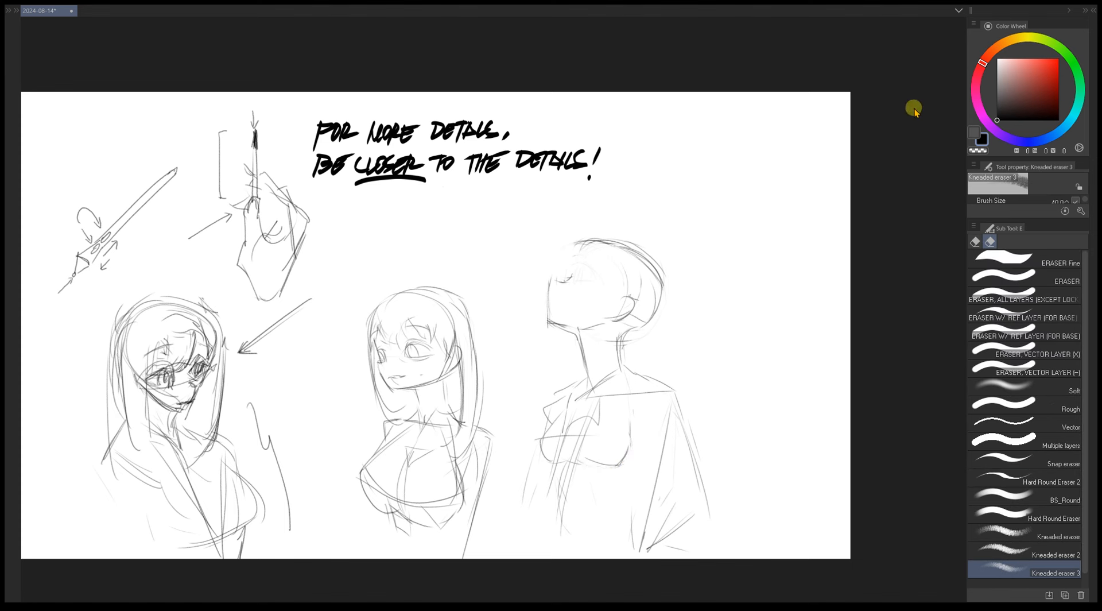
key(p)
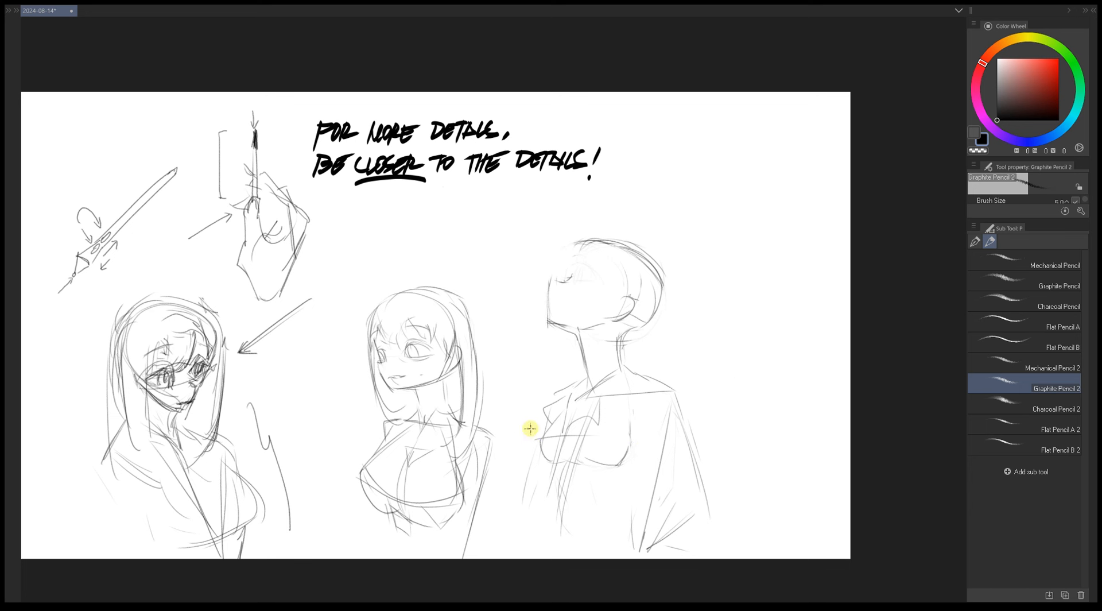
drag(396, 450, 732, 430)
drag(407, 409, 764, 338)
drag(325, 417, 671, 266)
key(ctrl+z)
key(ctrl+z)
key(ctrl+z)
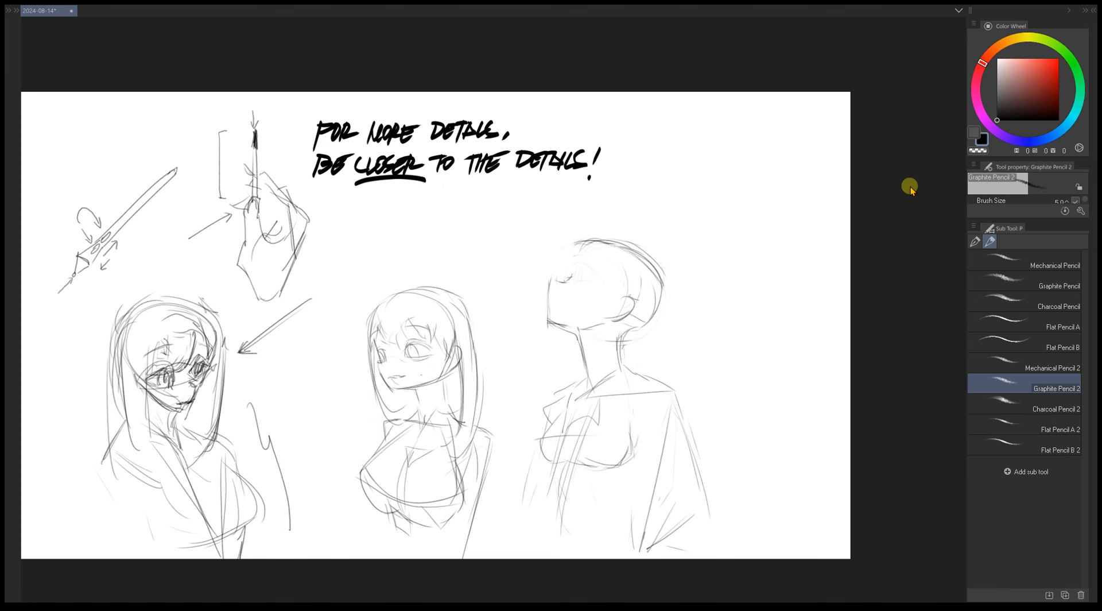
- Soften the third figure's chest contour with Kneaded eraser 3, and retrace its underside and sketch the eyes with Graphite Pencil 2
key(e)
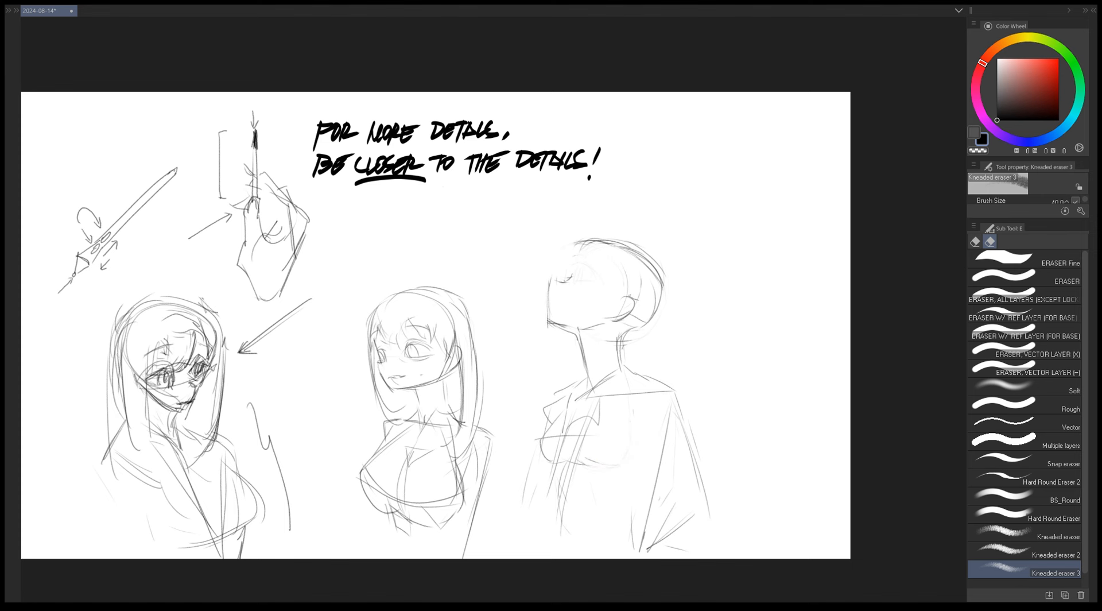
key(p)
drag(599, 460, 626, 462)
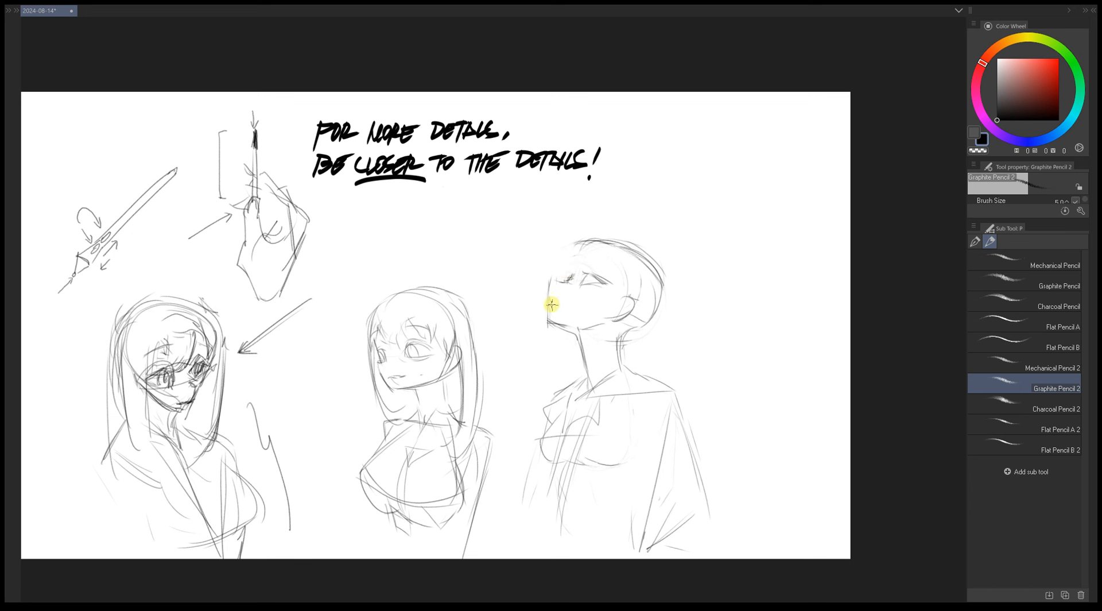
- With Graphite Pencil 2, sketch the third figure's lips and chin profile, then mirror the canvas and rework the face contour
drag(551, 306, 557, 308)
key(h)
drag(523, 330, 622, 313)
key(ctrl+z)
drag(539, 279, 537, 309)
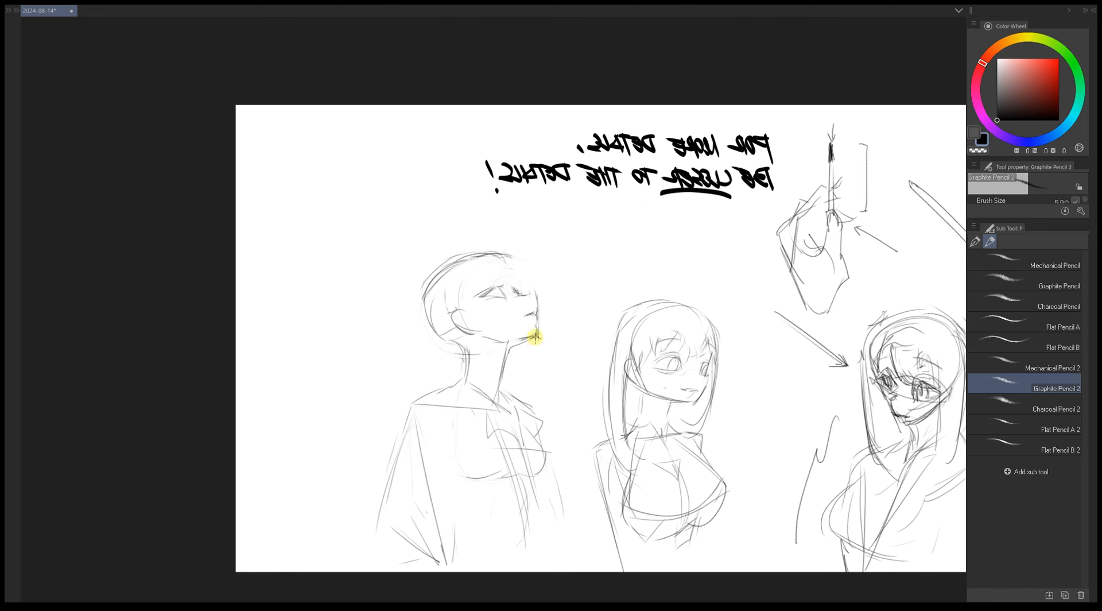
- Return the canvas to its normal orientation and refine the third figure's nose, forehead and brow contour
scroll(578, 328, up, 1)
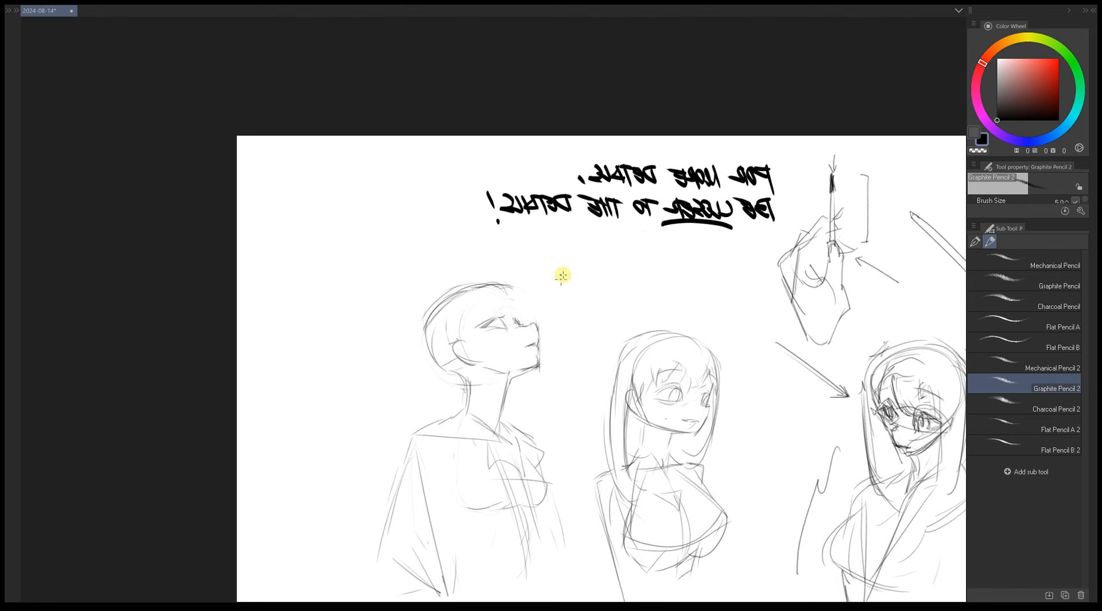
key(h)
mouse_move(615, 291)
mouse_down()
mouse_move(537, 381)
mouse_move(502, 323)
mouse_move(523, 317)
mouse_up()
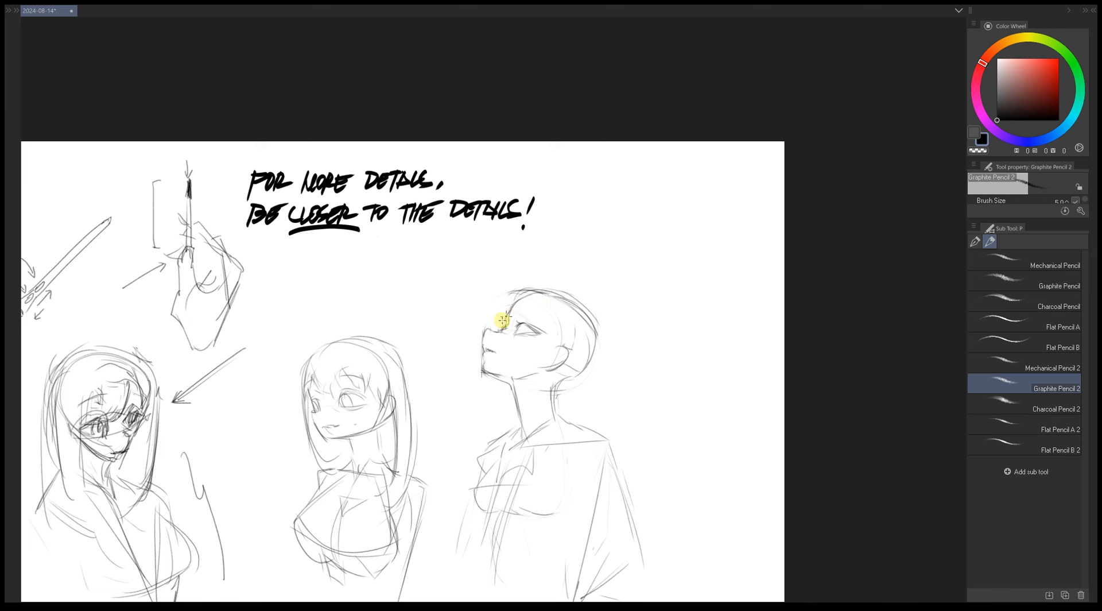
key(/)
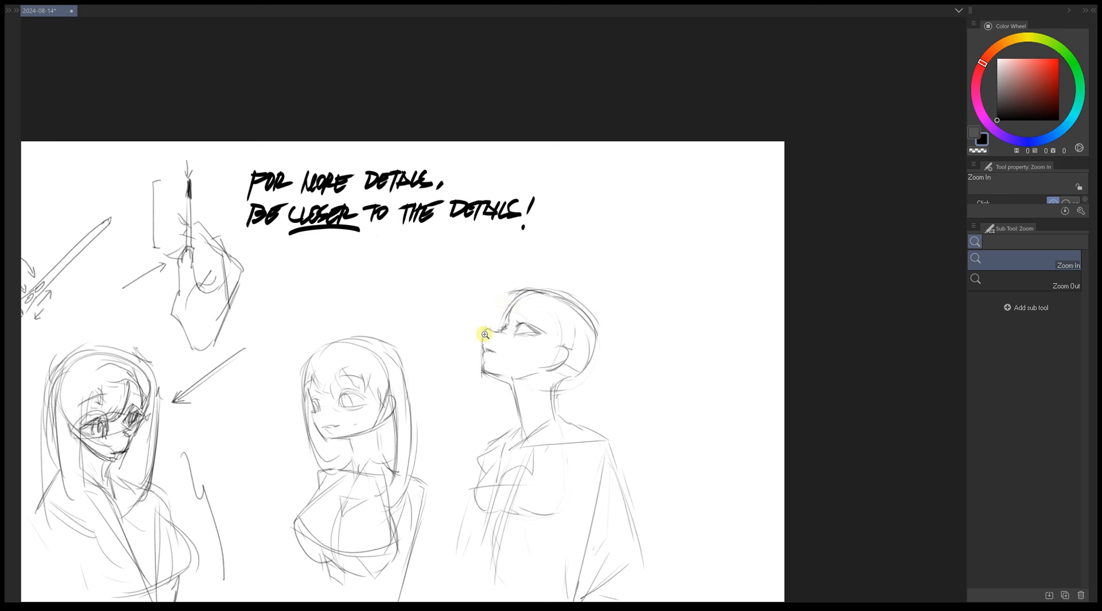
key(p)
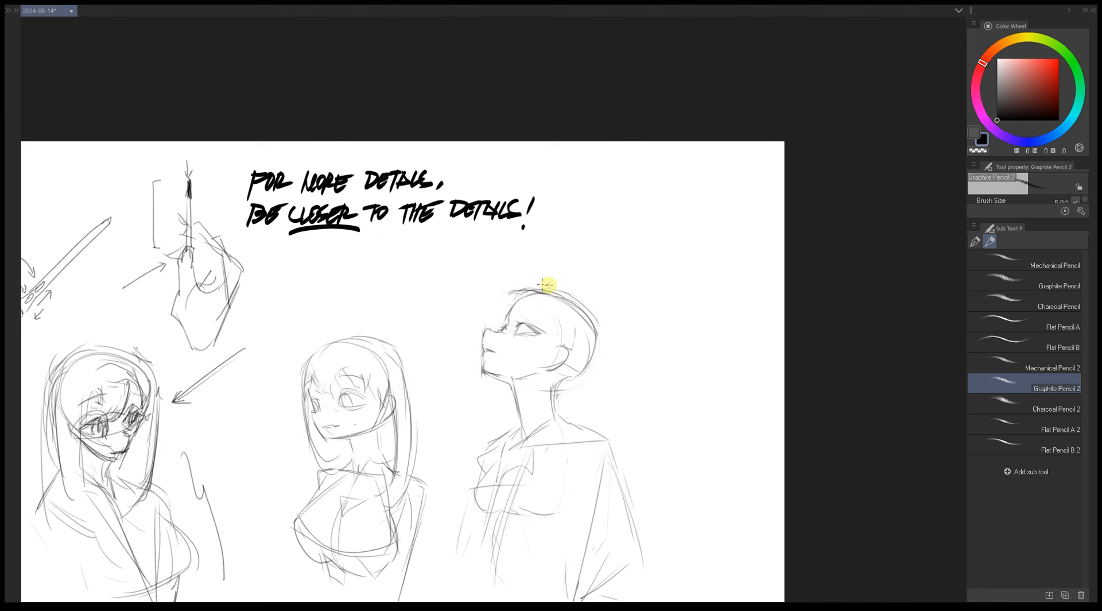
- Soften the third figure's crown and back-of-head outlines with Kneaded eraser 3, checking the head in mirrored view
key(e)
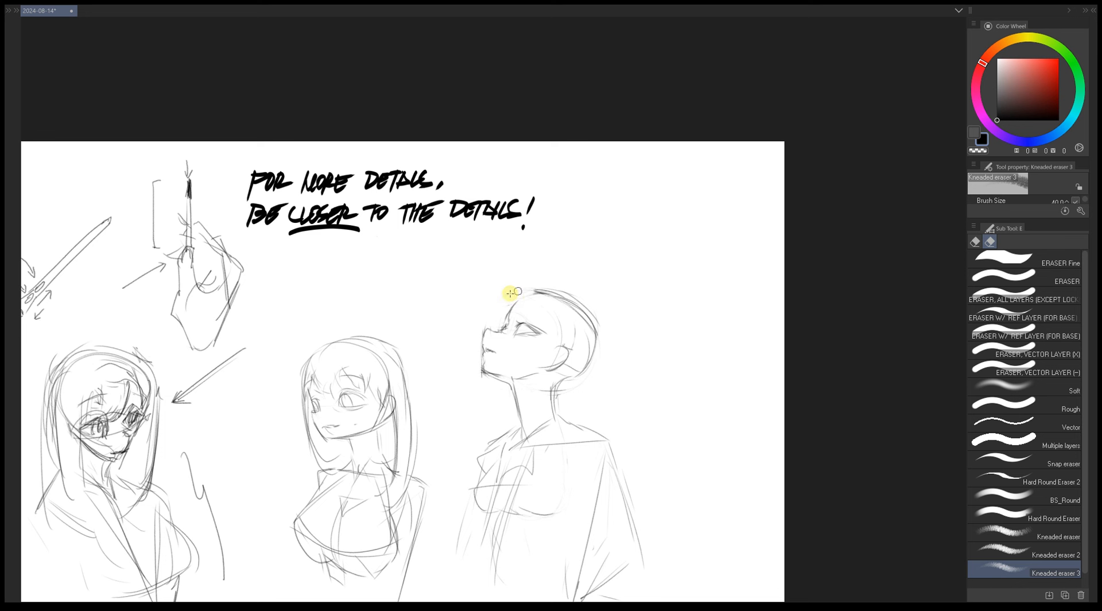
mouse_move(525, 288)
mouse_down()
mouse_move(535, 313)
mouse_move(586, 339)
mouse_move(554, 302)
mouse_move(587, 335)
mouse_up()
key(h)
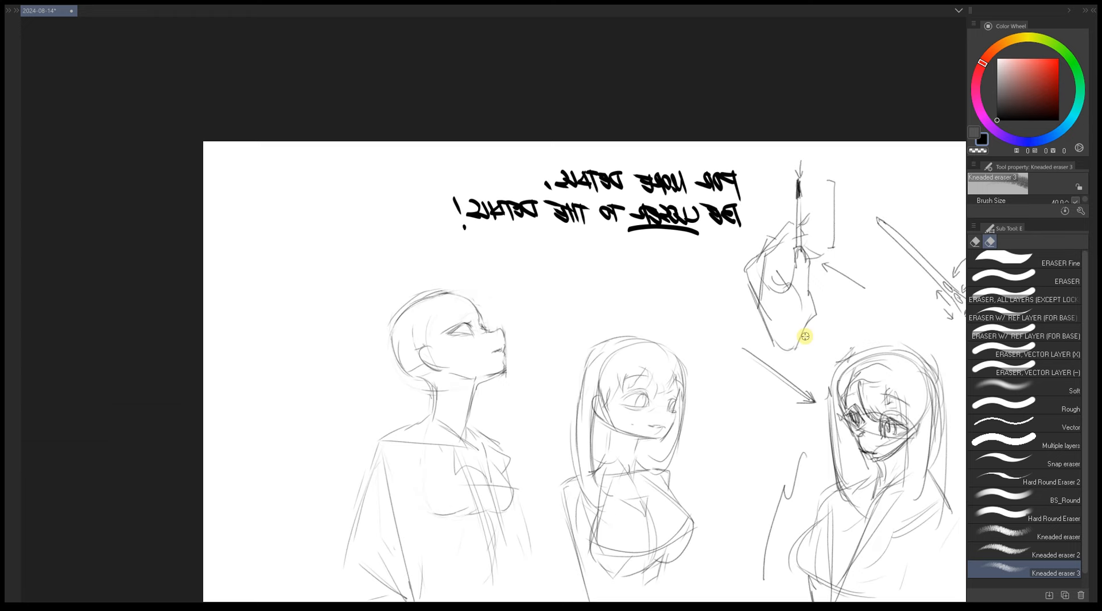
key(h)
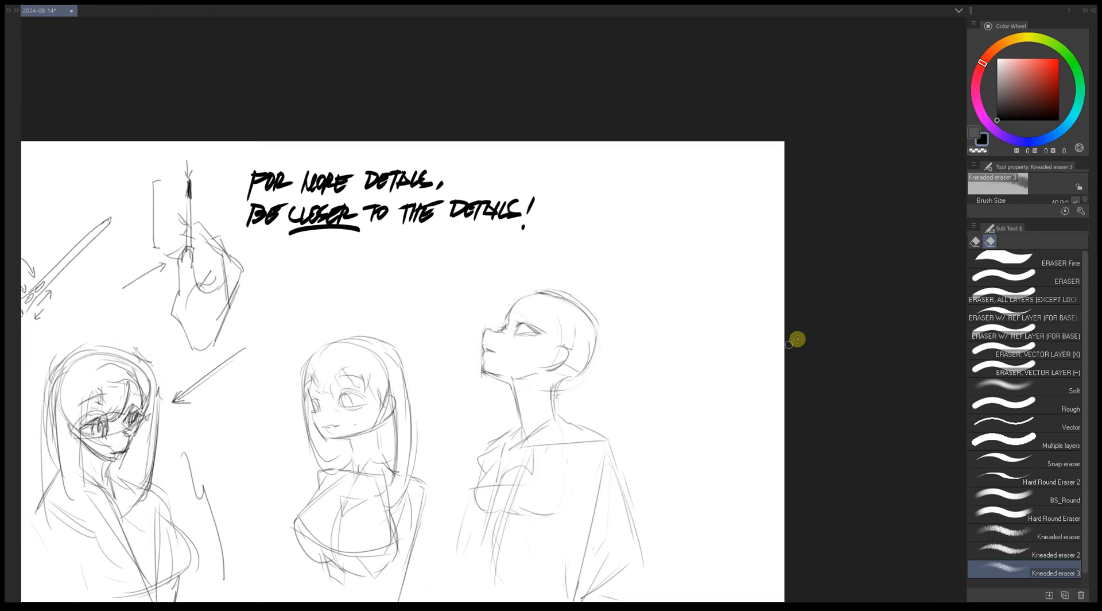
mouse_move(573, 344)
mouse_down()
mouse_move(598, 322)
mouse_move(591, 389)
mouse_up()
- Sketch the third figure's ear with Graphite Pencil 2 and lighten its lines with Kneaded eraser 3
key(p)
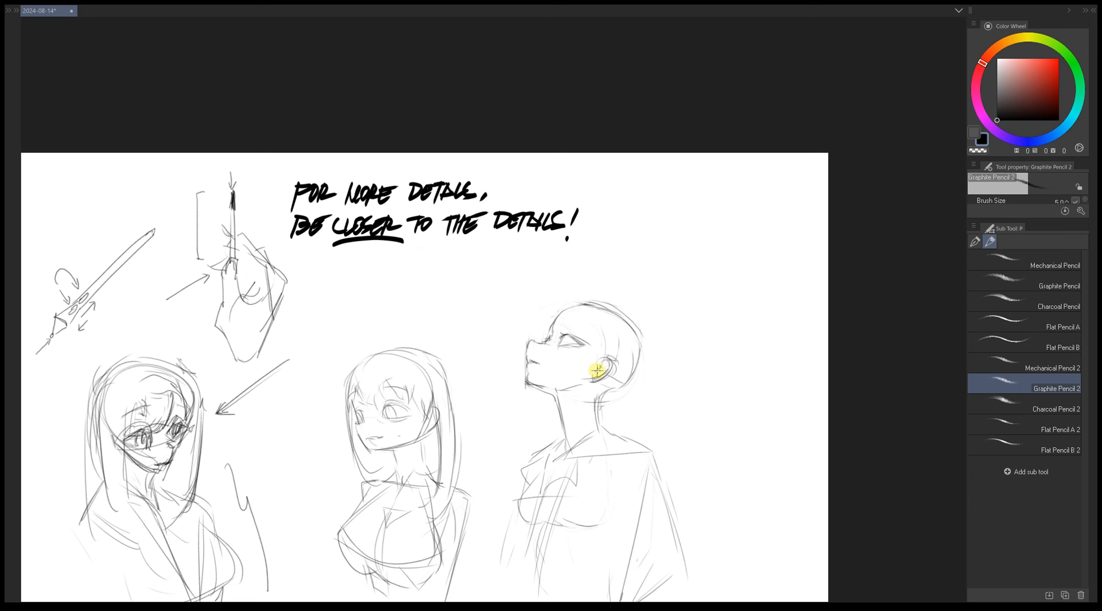
drag(633, 357, 640, 353)
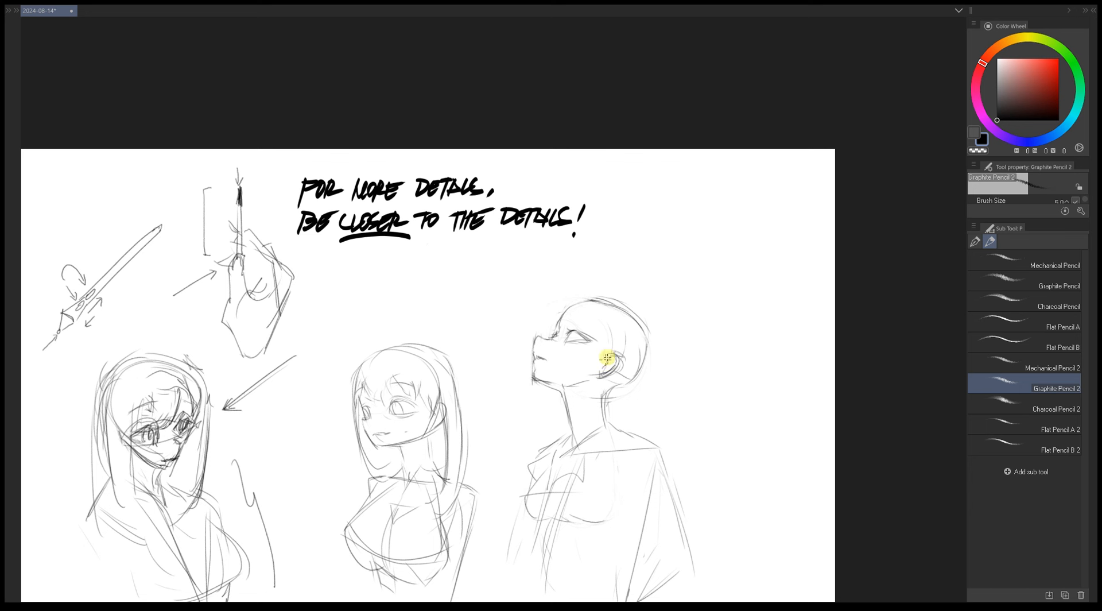
mouse_move(688, 302)
mouse_down()
mouse_move(704, 305)
mouse_move(686, 329)
mouse_up()
key(ctrl+z)
key(e)
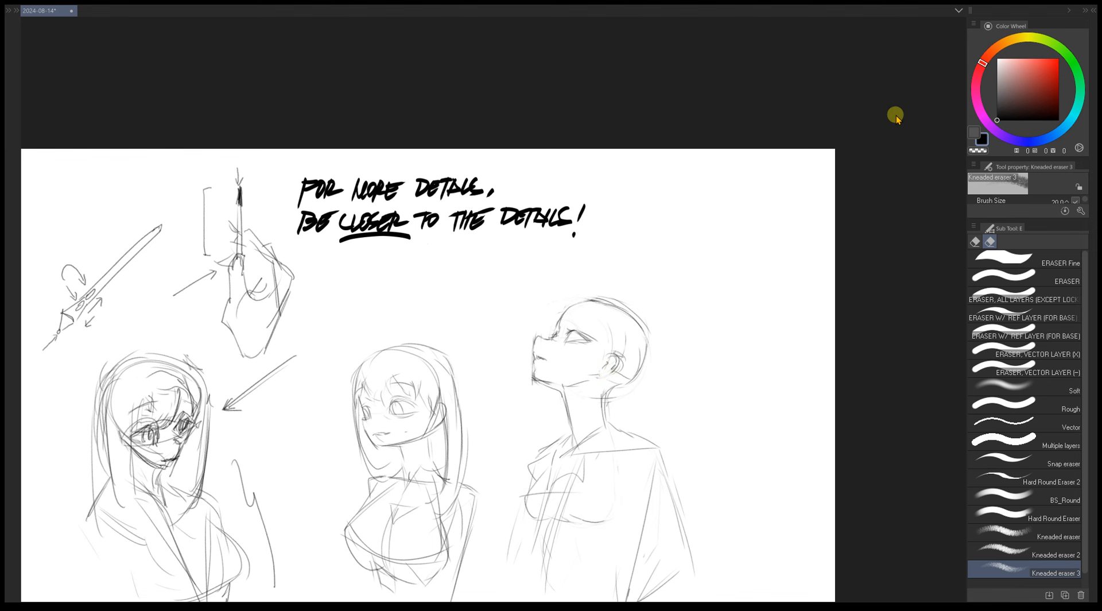
key(p)
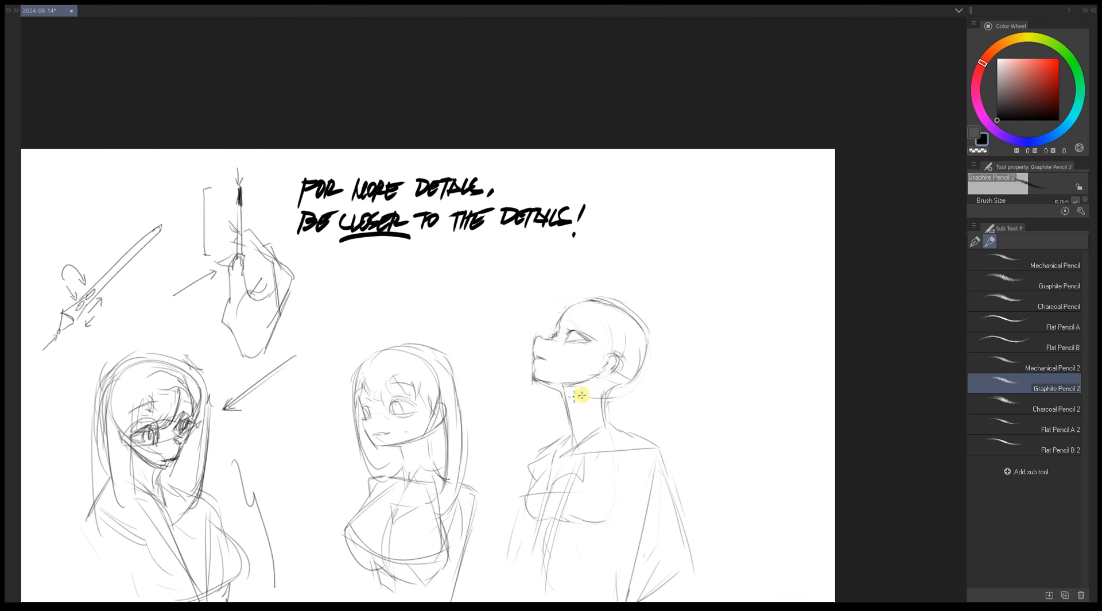
- Soften the third figure's chin and jawline with Kneaded eraser 3 and mirror the canvas to check the profile
key(e)
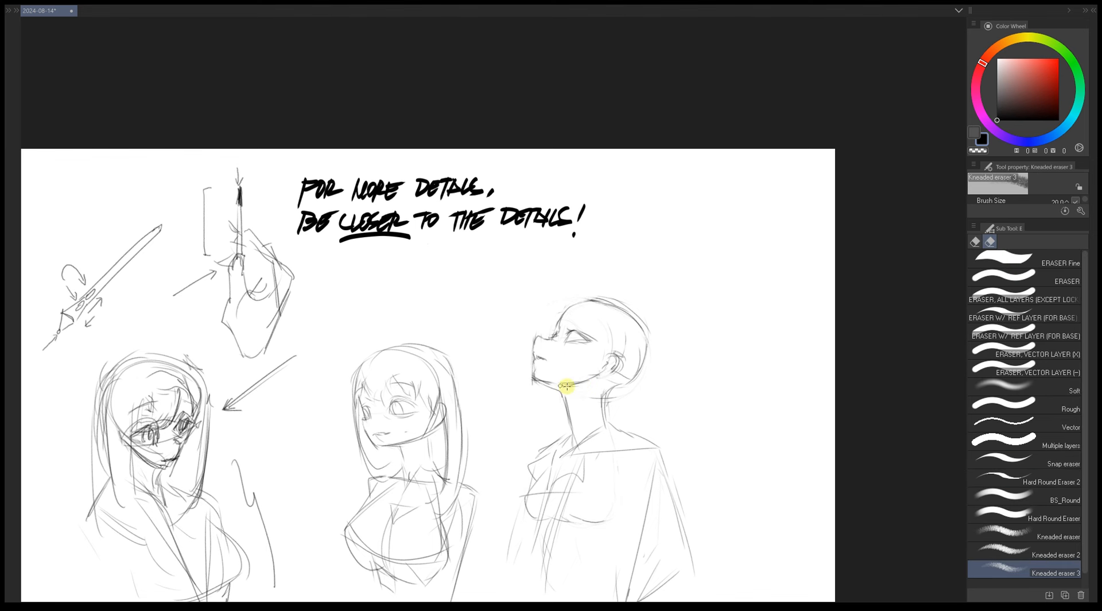
drag(559, 386, 536, 391)
key(h)
key(b)
drag(609, 354, 549, 316)
drag(646, 335, 716, 305)
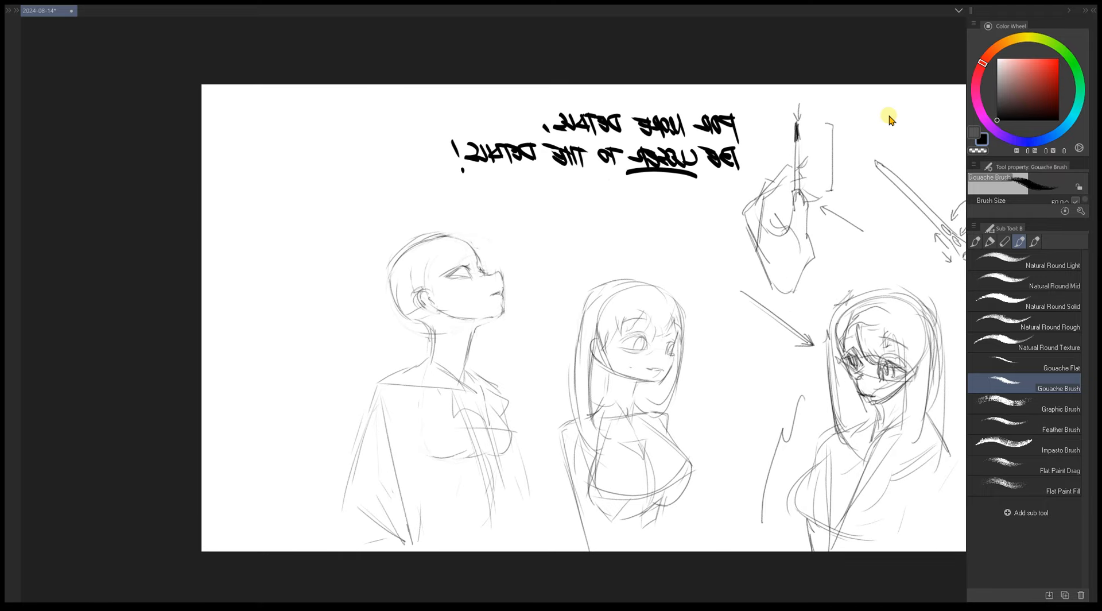
- Restore the normal canvas orientation and lighten the third figure's jaw and upper neck lines with Kneaded eraser 3
key(p)
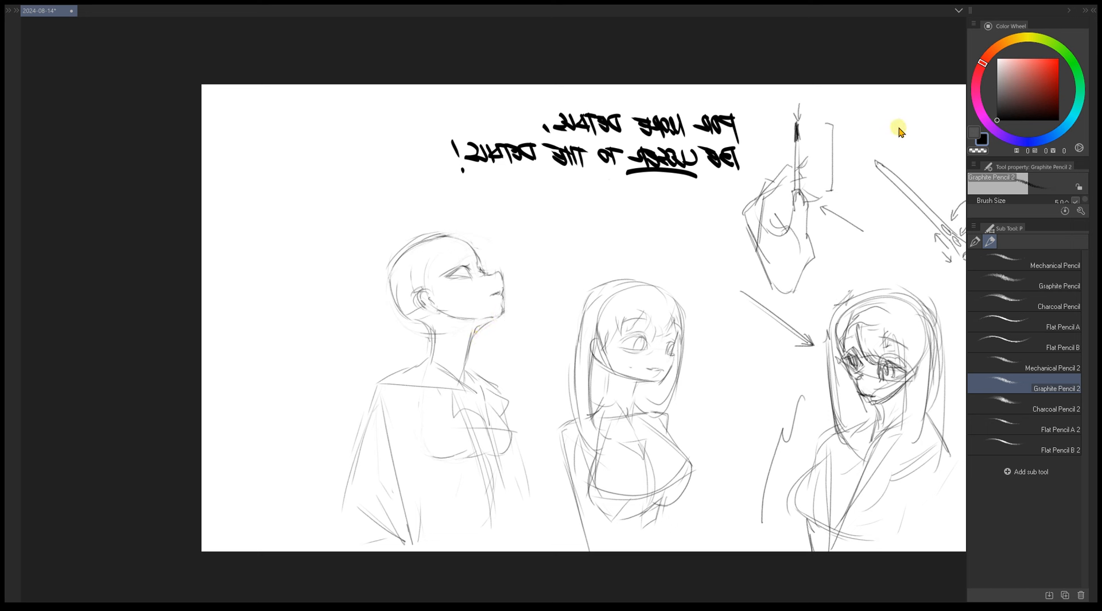
key(e)
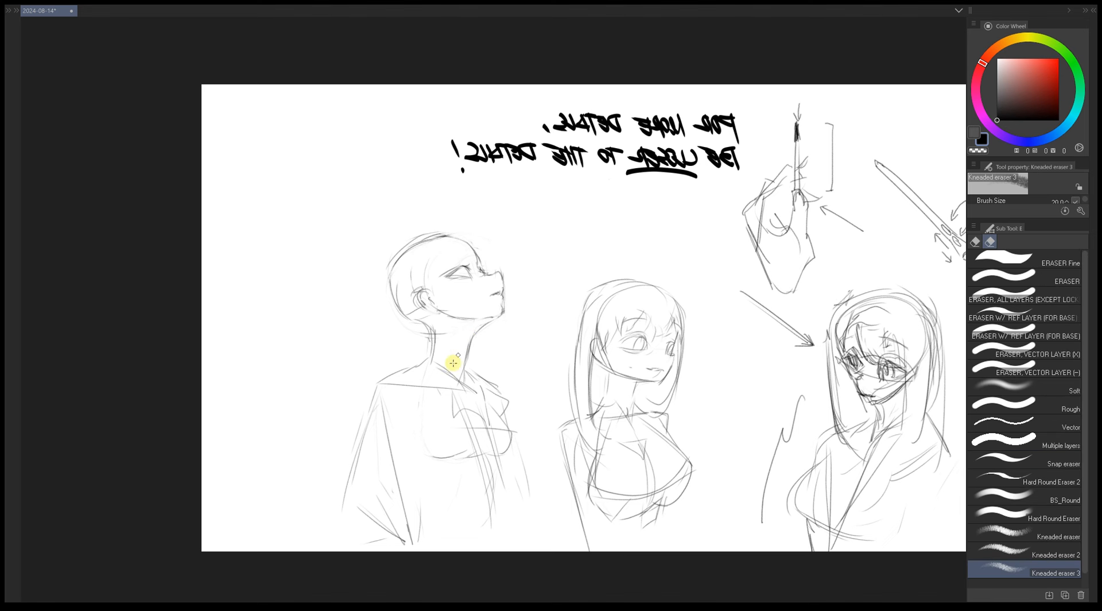
key(h)
mouse_move(528, 315)
mouse_down()
mouse_move(499, 315)
mouse_move(546, 313)
mouse_move(495, 315)
mouse_move(554, 324)
mouse_move(510, 320)
mouse_move(538, 307)
mouse_up()
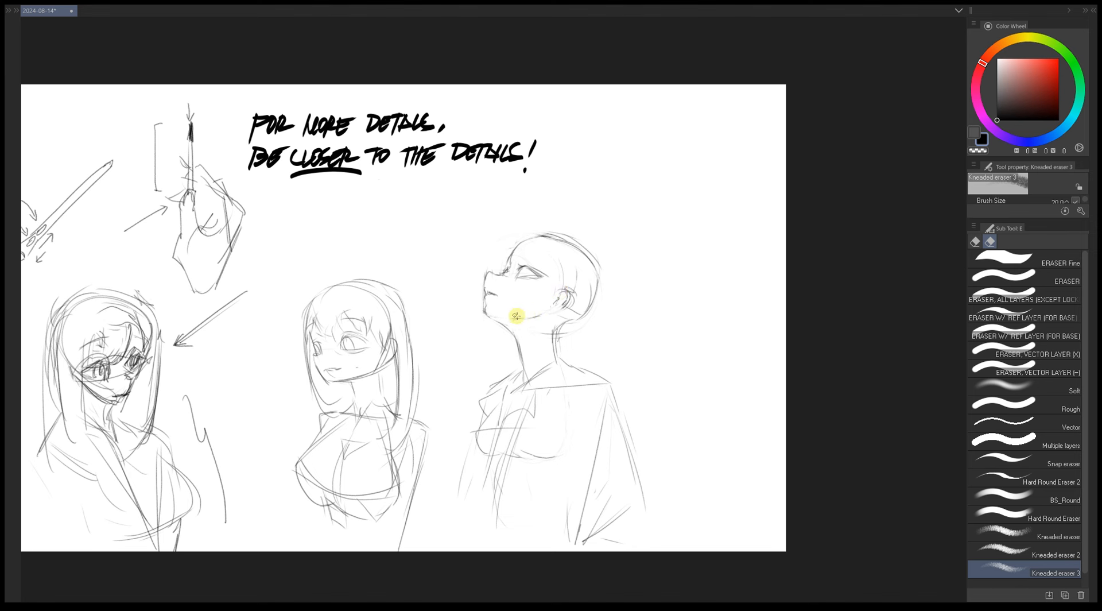
- Define the third figure's eyes and lashes with Graphite Pencil 2 and mirror the canvas
key(b)
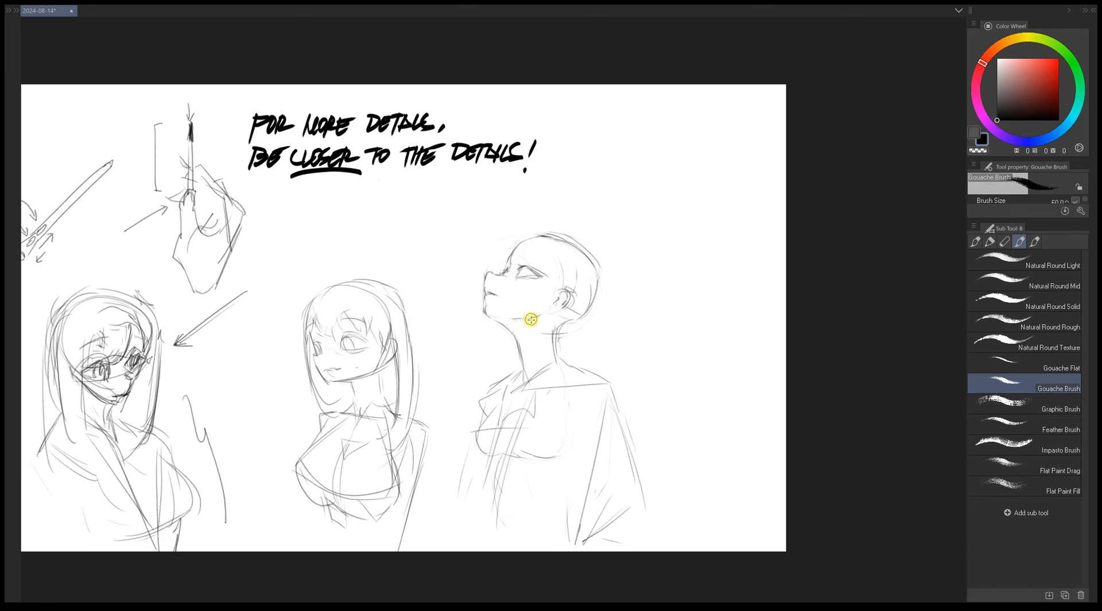
key(p)
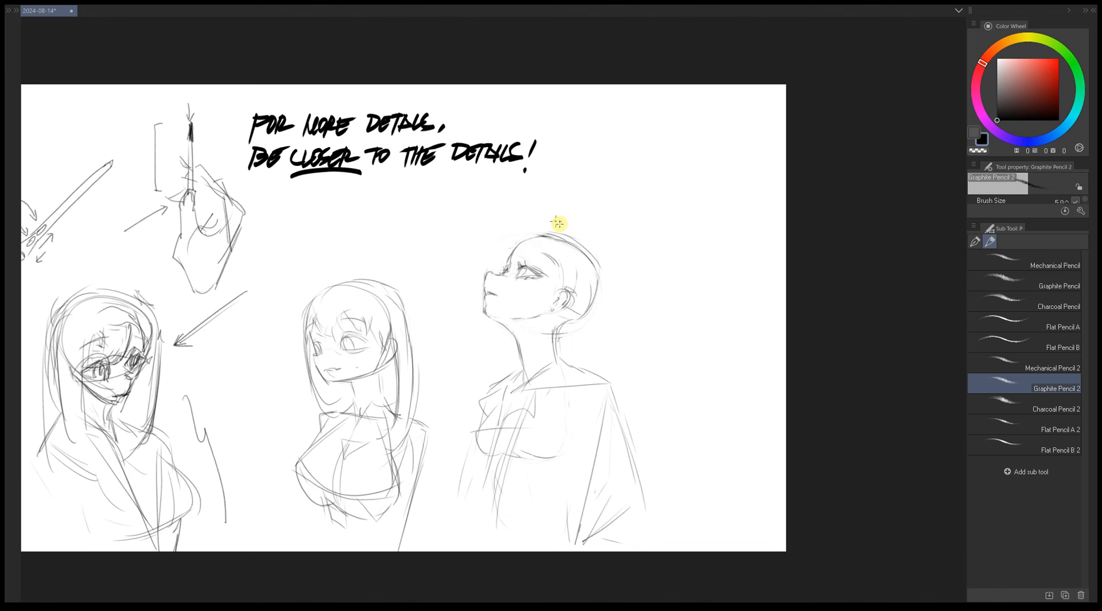
key(h)
drag(546, 251, 561, 244)
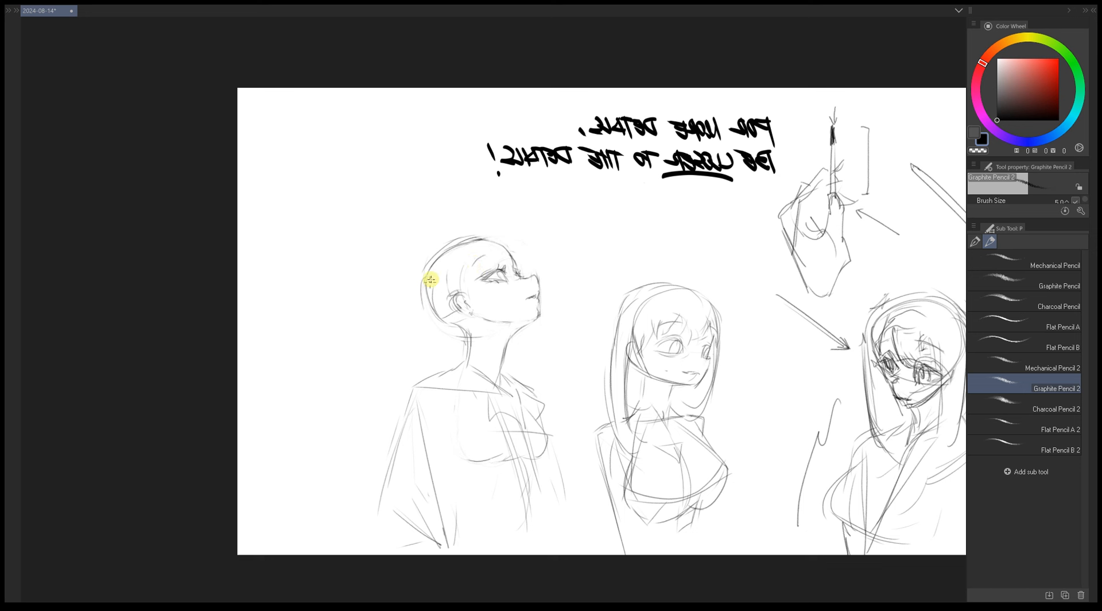
- Extend the back of the third figure's skull outward with curved pencil strokes and soften the inner line with Kneaded eraser 3
mouse_move(427, 263)
mouse_down()
mouse_move(421, 316)
mouse_move(437, 321)
mouse_up()
drag(428, 270, 419, 309)
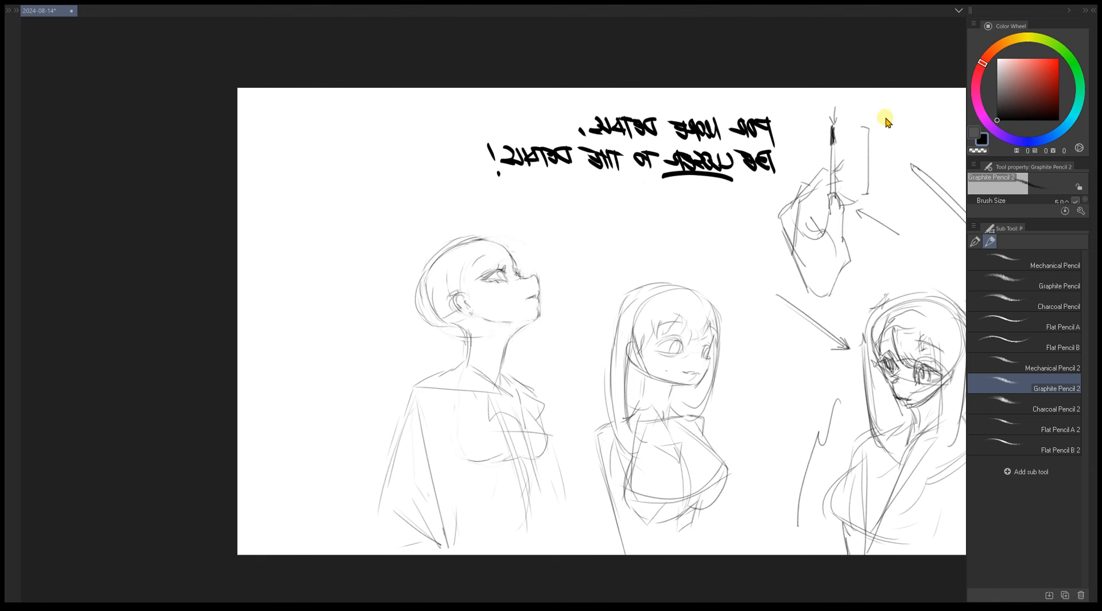
key(e)
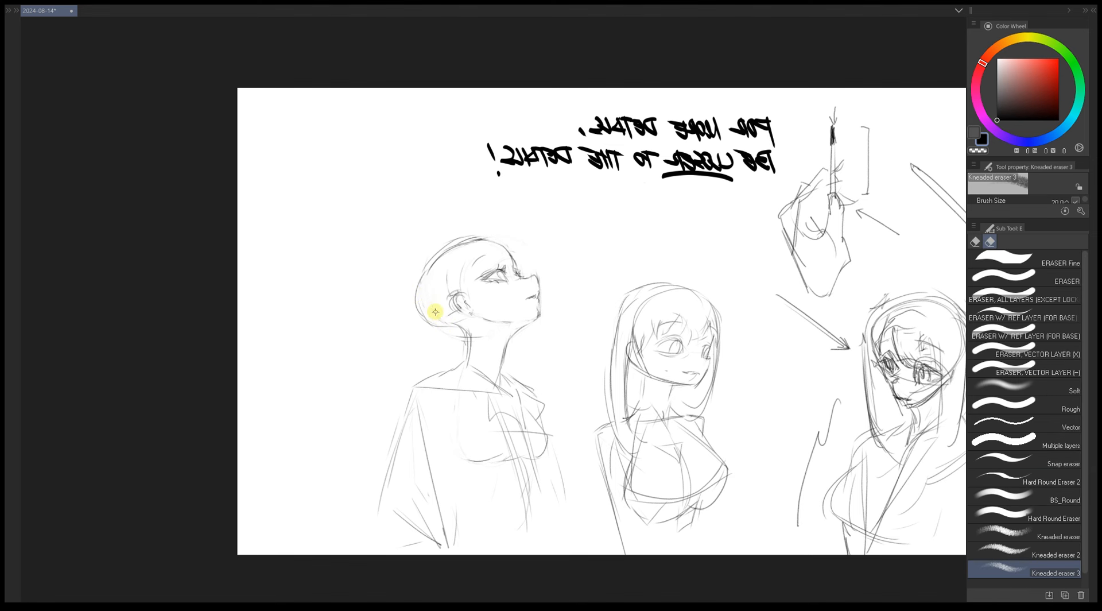
key(b)
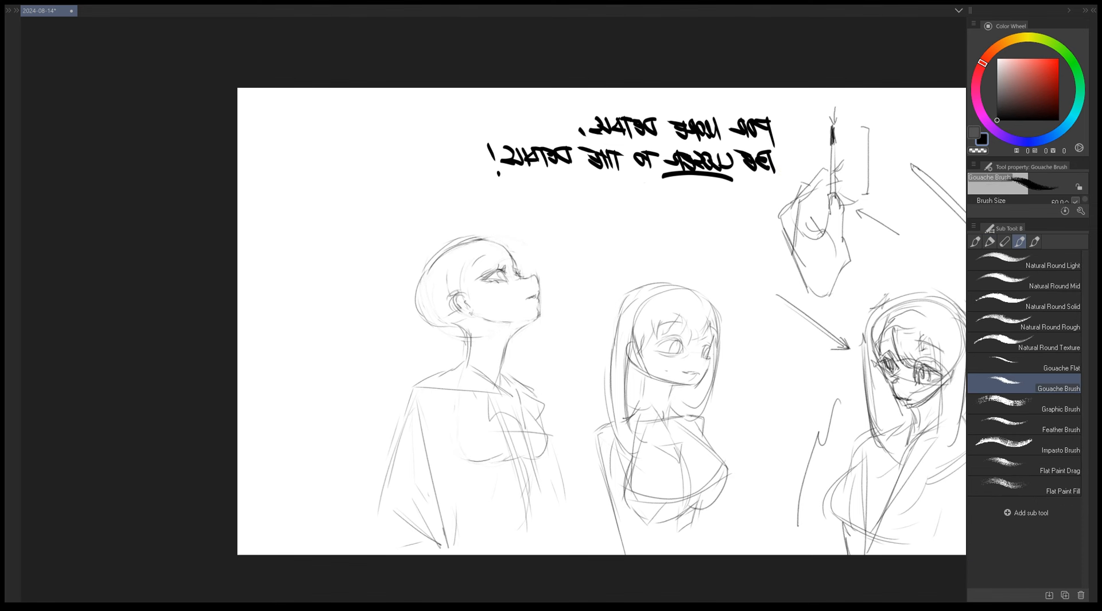
- With Graphite Pencil 2, sketch the third figure's fringe and neck muscle lines, and return the canvas to normal orientation
key(p)
drag(467, 284, 484, 299)
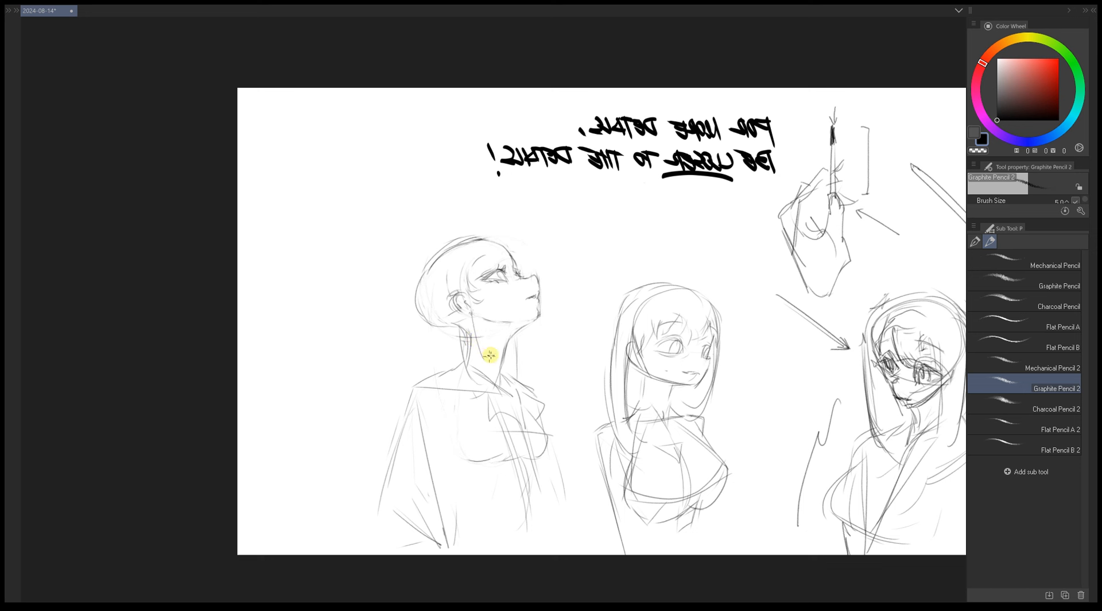
drag(472, 316, 482, 357)
key(h)
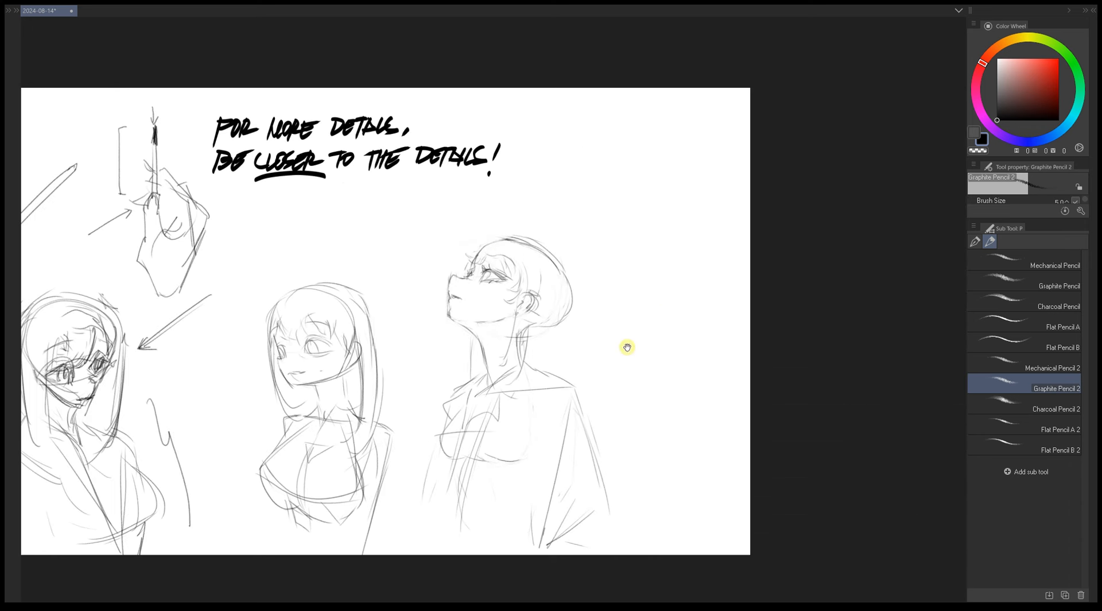
- Sketch the third figure's long hair falling behind the neck to the shoulders, with strands overlapping the collar
drag(548, 256, 568, 337)
key(ctrl+z)
mouse_move(552, 258)
mouse_down()
mouse_move(565, 321)
mouse_move(540, 388)
mouse_up()
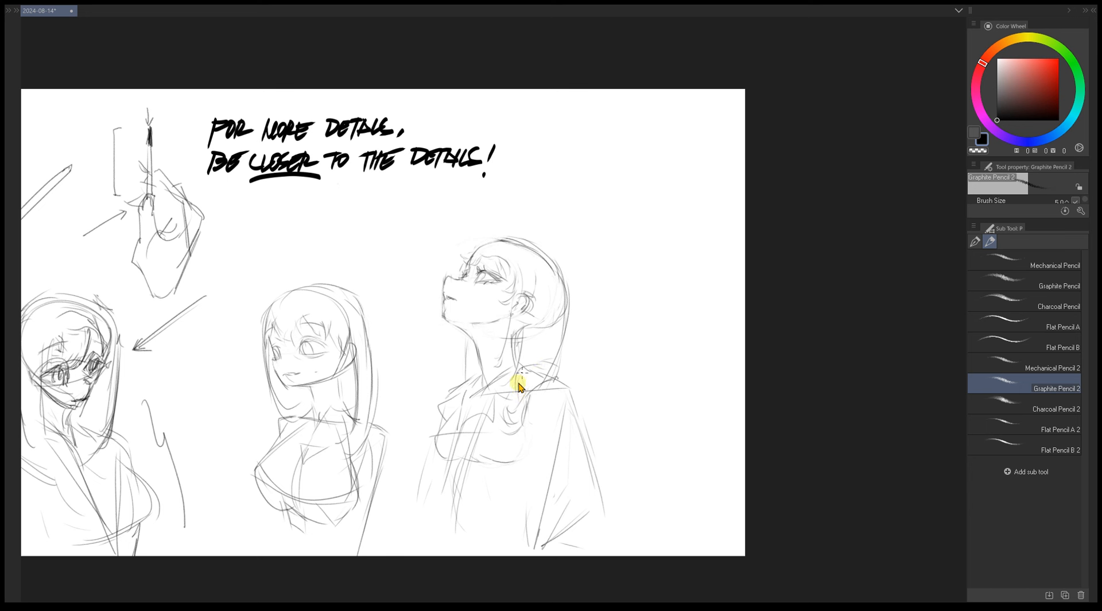
drag(533, 364, 549, 354)
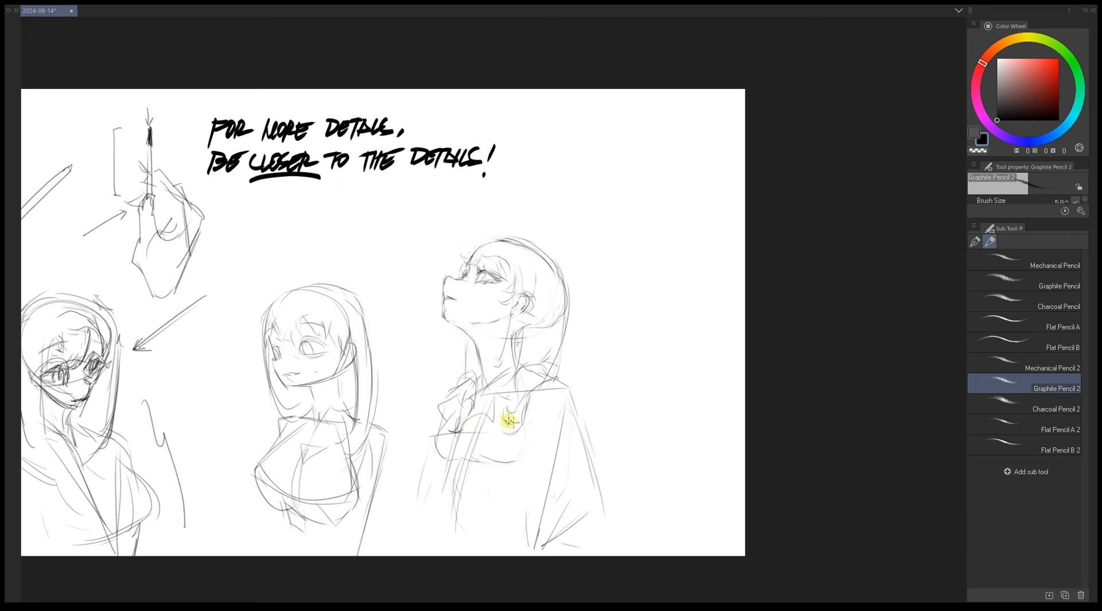
drag(506, 310, 533, 343)
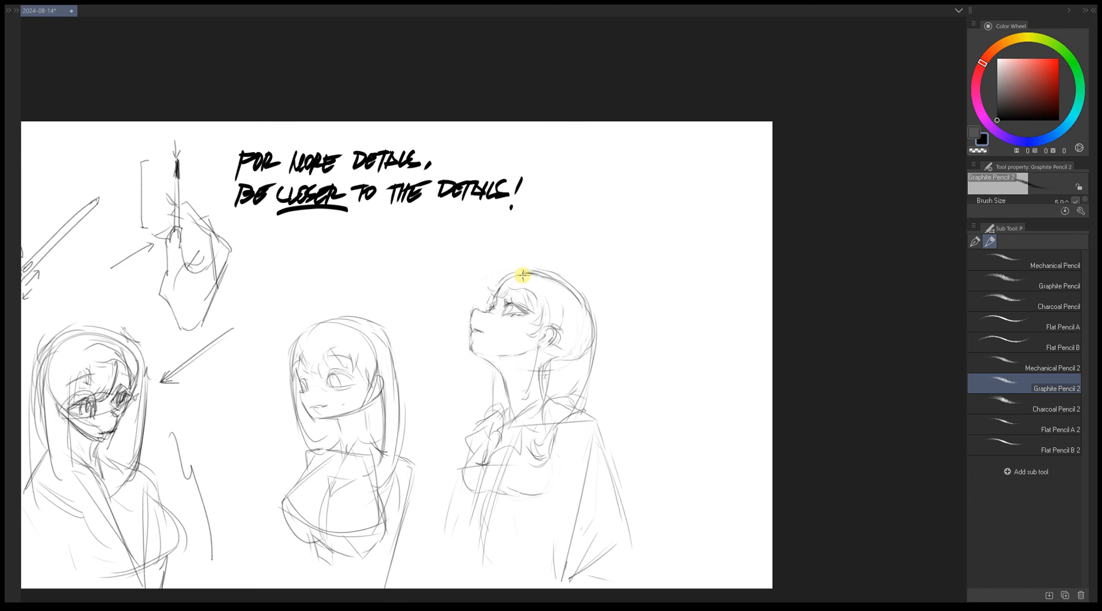
mouse_move(524, 274)
mouse_down()
mouse_move(565, 267)
mouse_move(511, 272)
mouse_move(564, 286)
mouse_move(540, 278)
mouse_move(571, 275)
mouse_up()
key(ctrl+z)
key(ctrl+z)
key(ctrl+z)
- Rework the third figure's eye and fringe in mirrored view, then soften the front hairline with Kneaded eraser 3
drag(519, 311, 506, 339)
key(h)
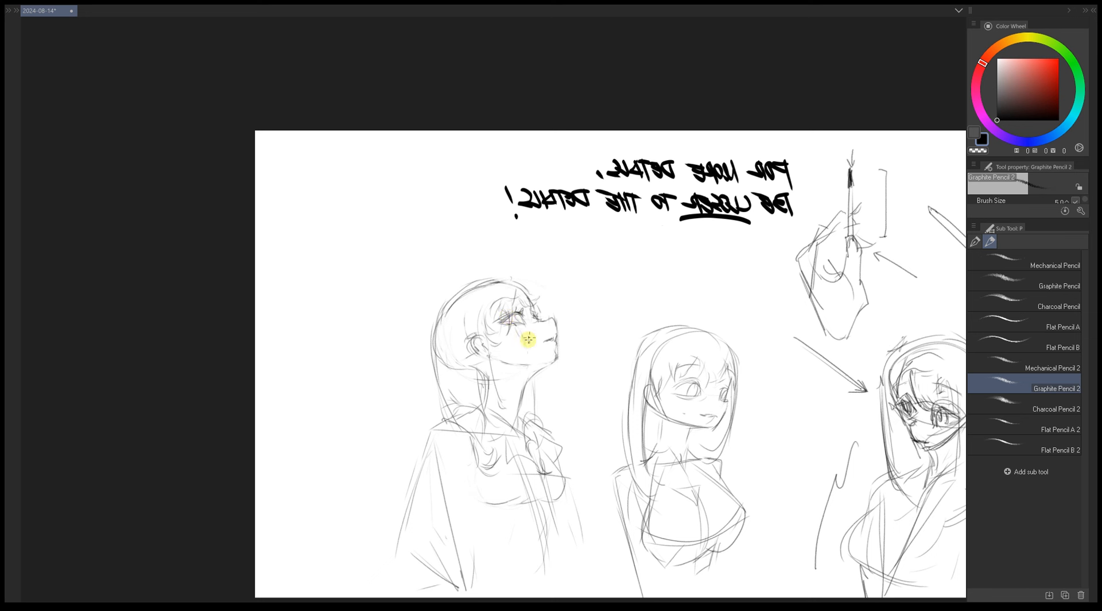
drag(577, 320, 568, 305)
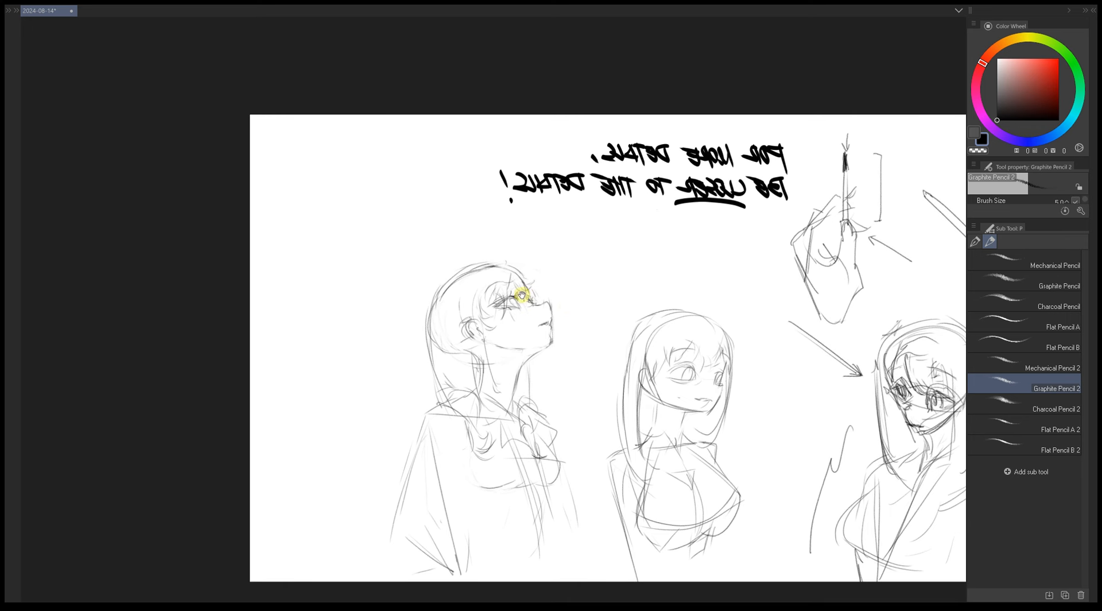
key(e)
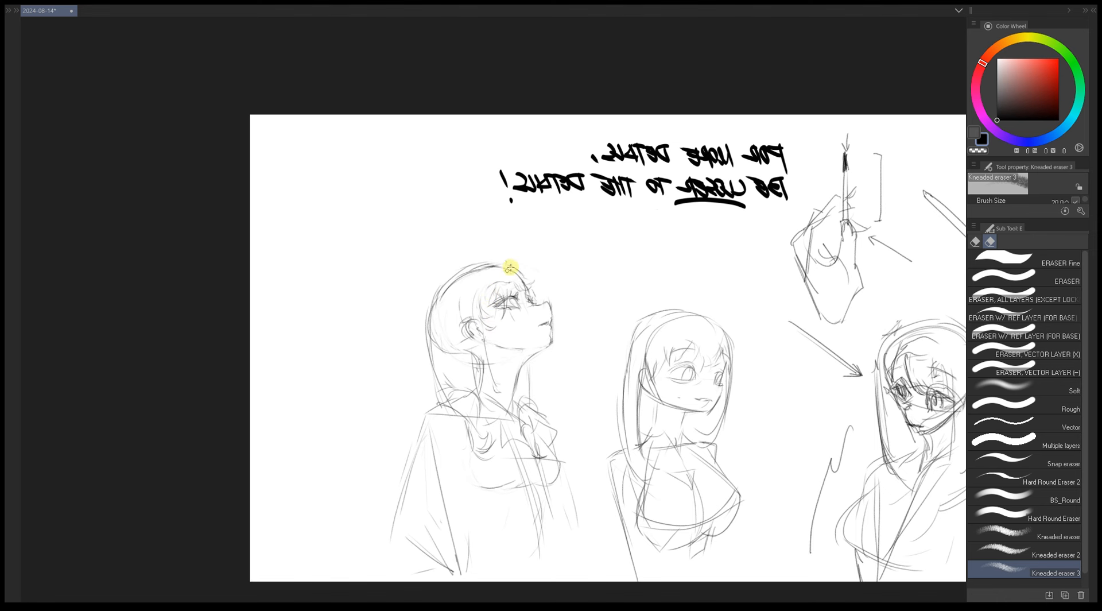
key(h)
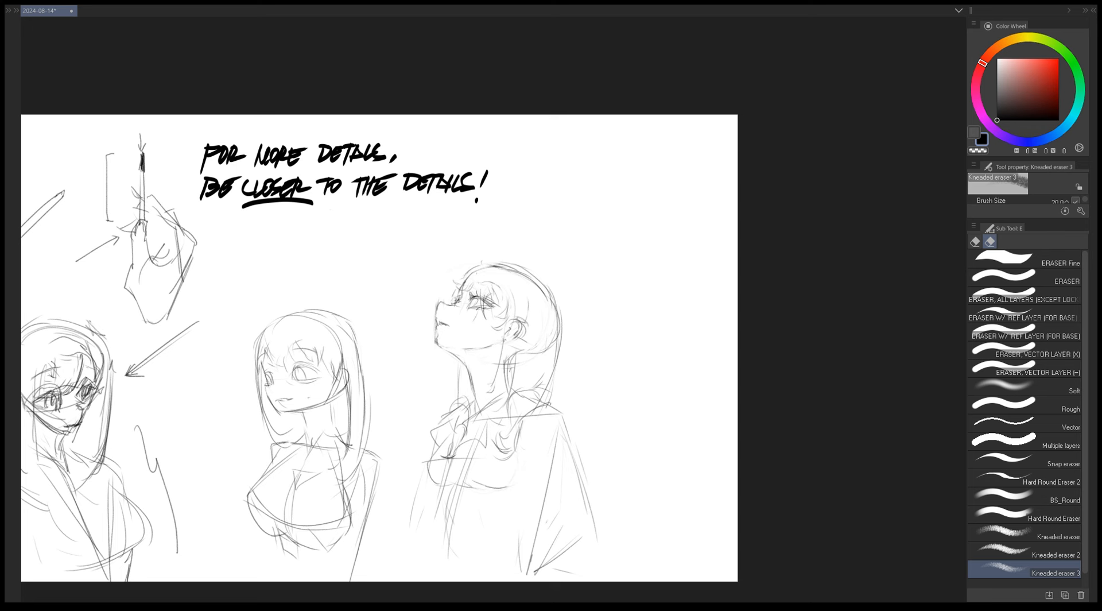
- Refine the third figure's hair strands around the forehead and shoulder with Graphite Pencil 2 at closer zoom
key(p)
key(ctrl+space)
mouse_move(520, 341)
mouse_down()
mouse_move(541, 332)
mouse_move(525, 335)
mouse_up()
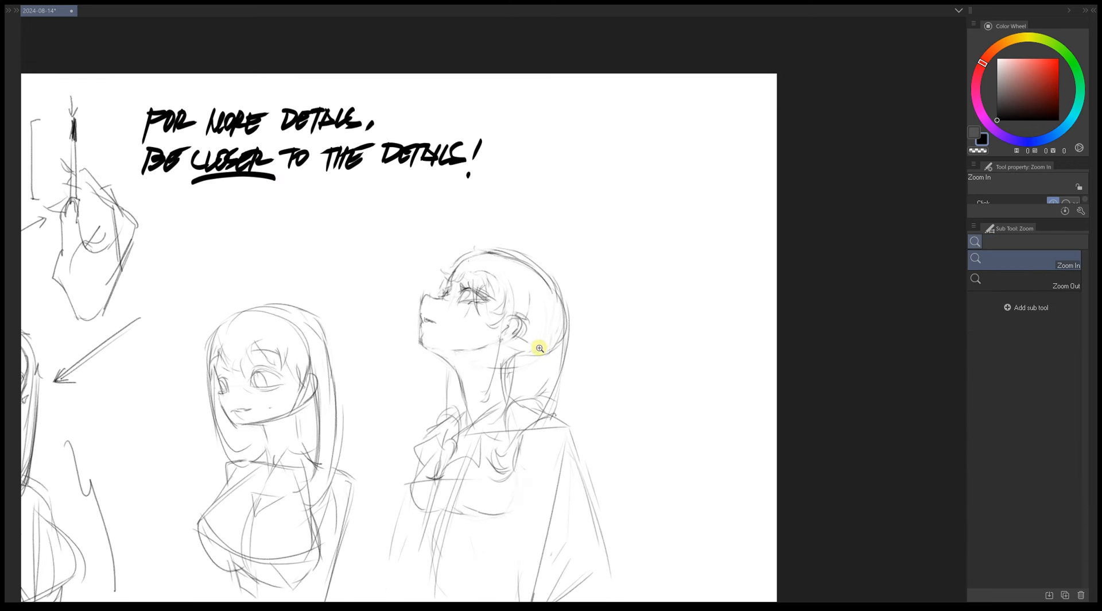
scroll(539, 354, down, 1)
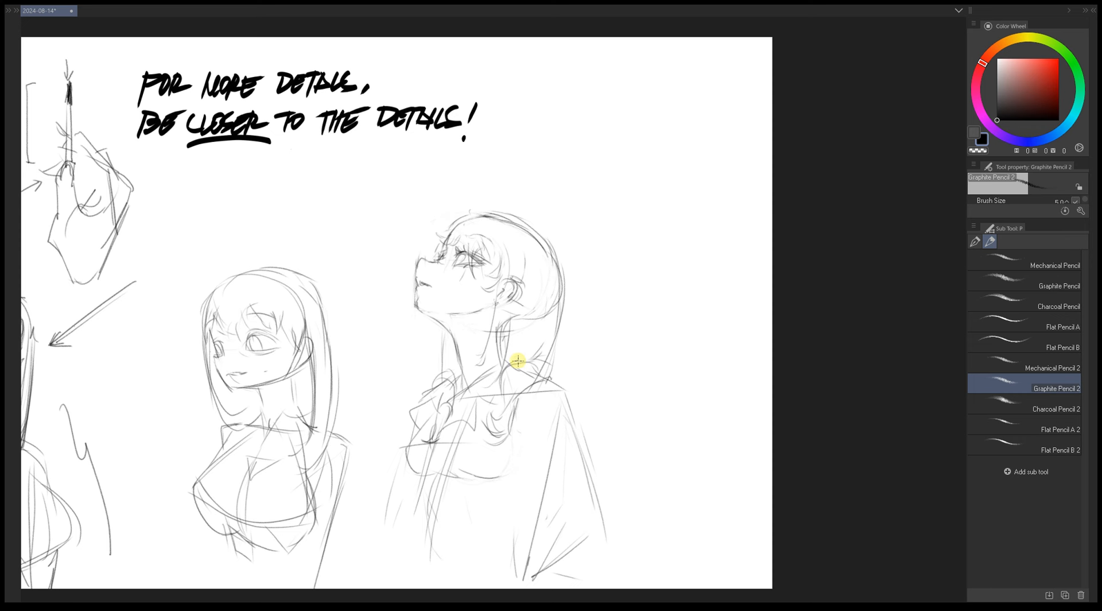
drag(578, 380, 571, 381)
drag(551, 419, 560, 409)
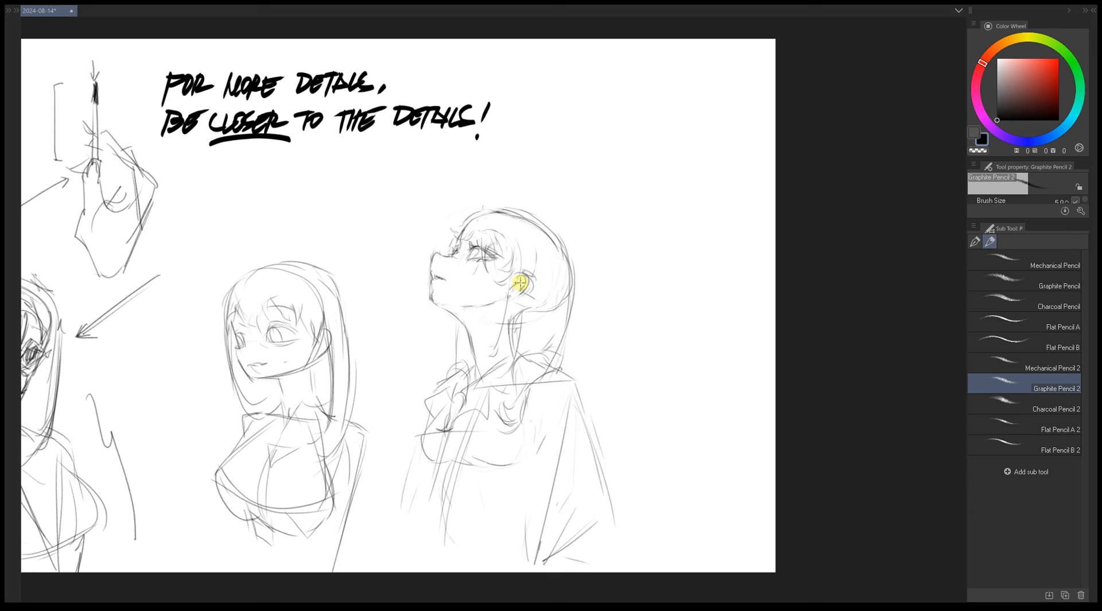
- Sketch the third figure's chest folds and the outer contours of both sleeves with Graphite Pencil 2
drag(527, 421, 519, 462)
drag(487, 460, 519, 478)
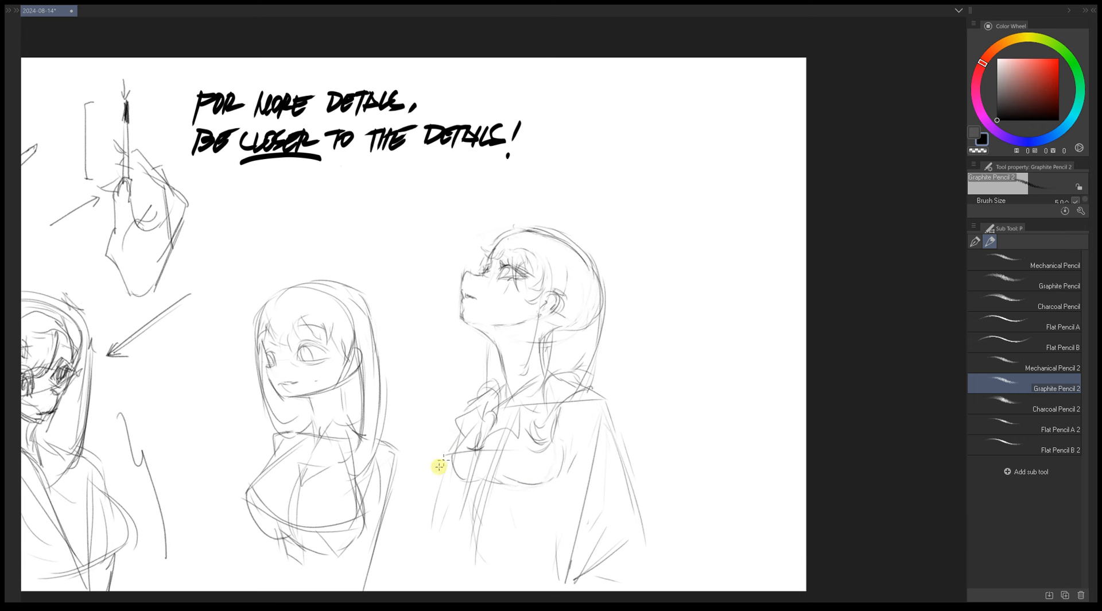
mouse_move(438, 485)
mouse_down()
mouse_move(450, 519)
mouse_move(438, 547)
mouse_move(446, 577)
mouse_up()
drag(641, 487, 634, 519)
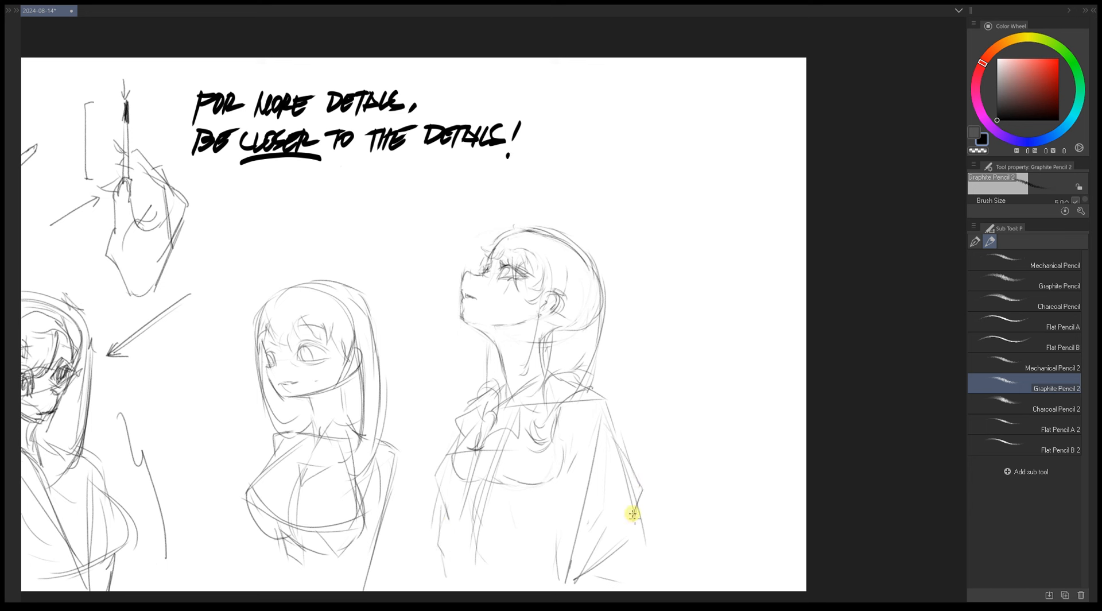
drag(543, 402, 603, 433)
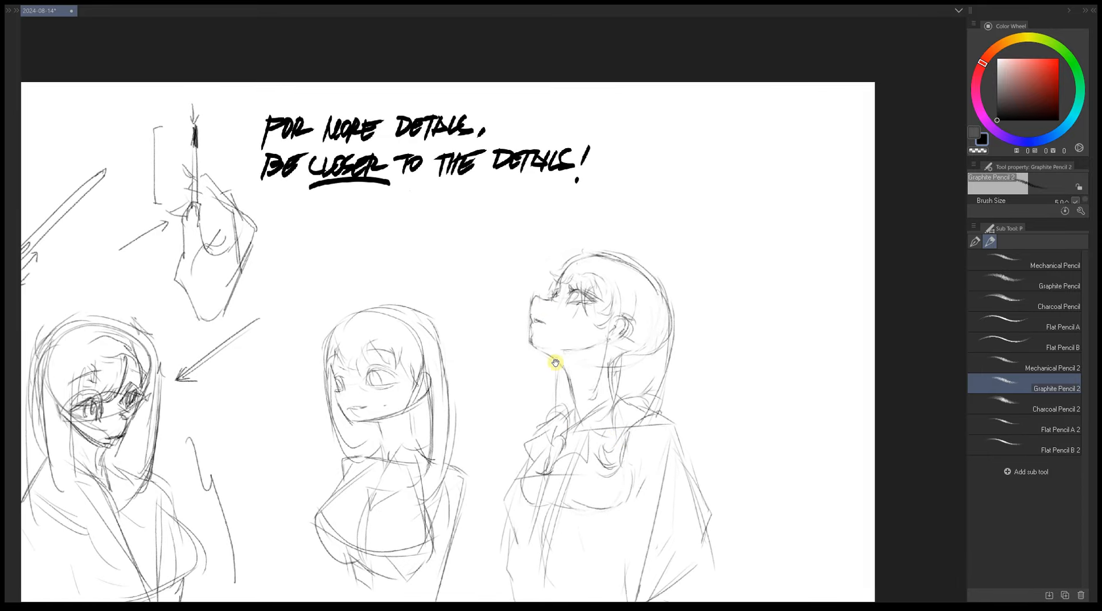
drag(554, 361, 538, 379)
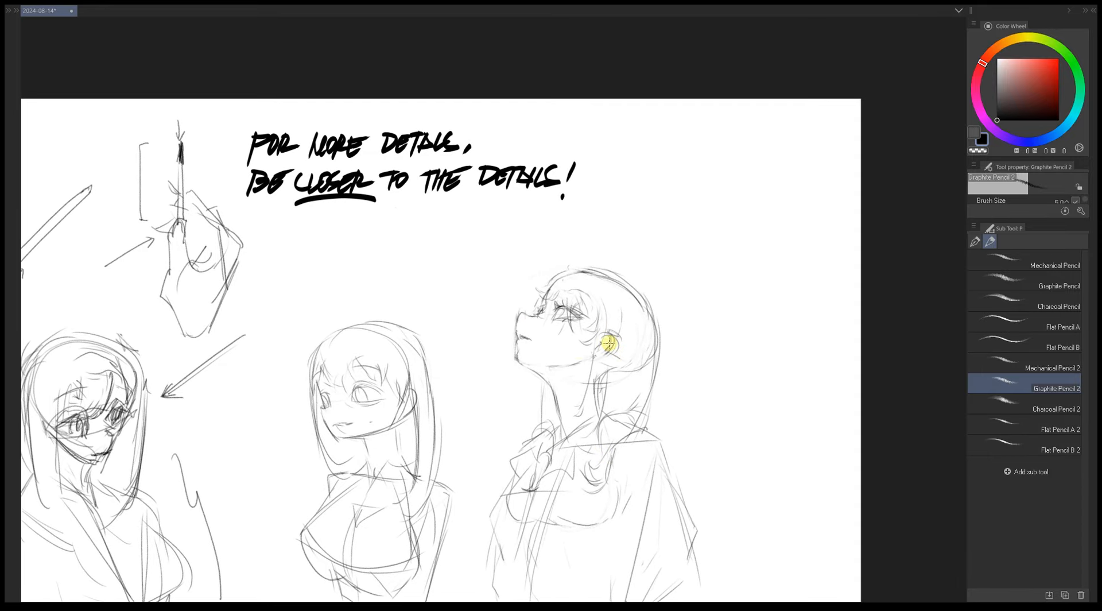
- Sketch the flicked hair ends behind the third figure's neck and a loose lock in front of the throat
drag(600, 343, 604, 362)
key(ctrl+z)
drag(658, 357, 659, 440)
key(ctrl+z)
drag(659, 360, 660, 441)
key(ctrl+z)
mouse_move(655, 347)
mouse_down()
mouse_move(649, 405)
mouse_move(657, 371)
mouse_move(663, 403)
mouse_move(658, 364)
mouse_move(659, 413)
mouse_move(653, 381)
mouse_move(654, 409)
mouse_up()
drag(536, 414, 542, 396)
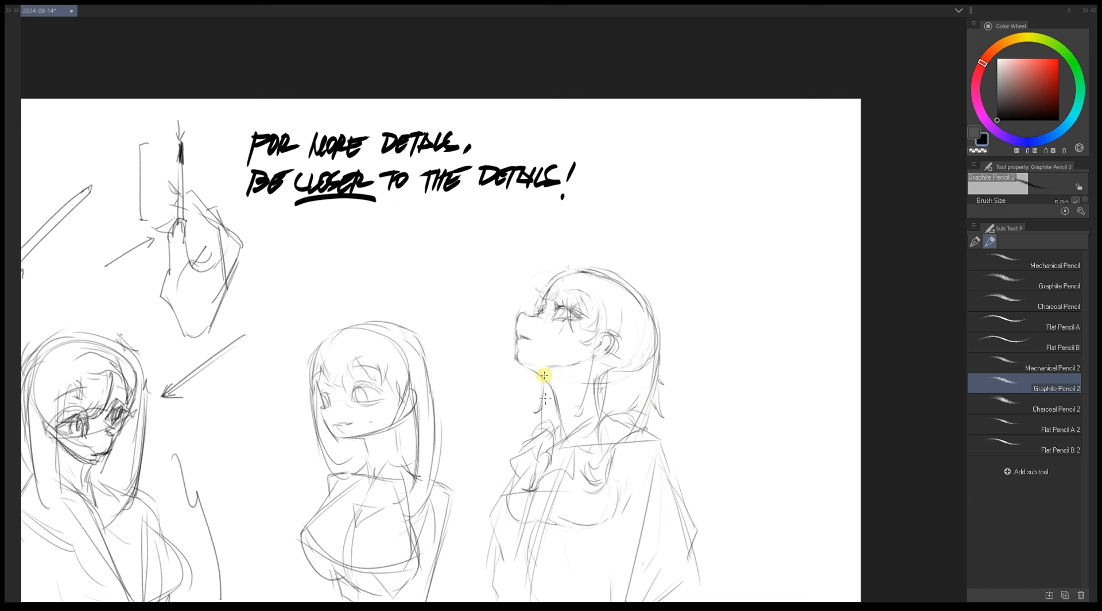
- Add long inner hair strands falling behind the third figure's ear and across the side of the neck
scroll(635, 361, up, 1)
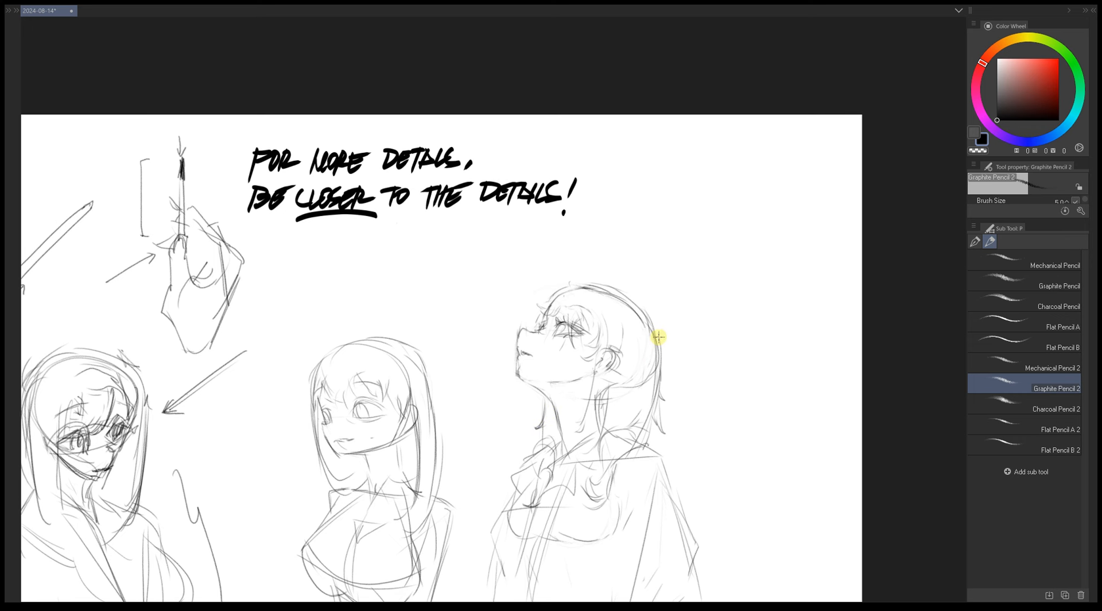
drag(623, 346, 612, 410)
key(ctrl+z)
drag(600, 355, 591, 404)
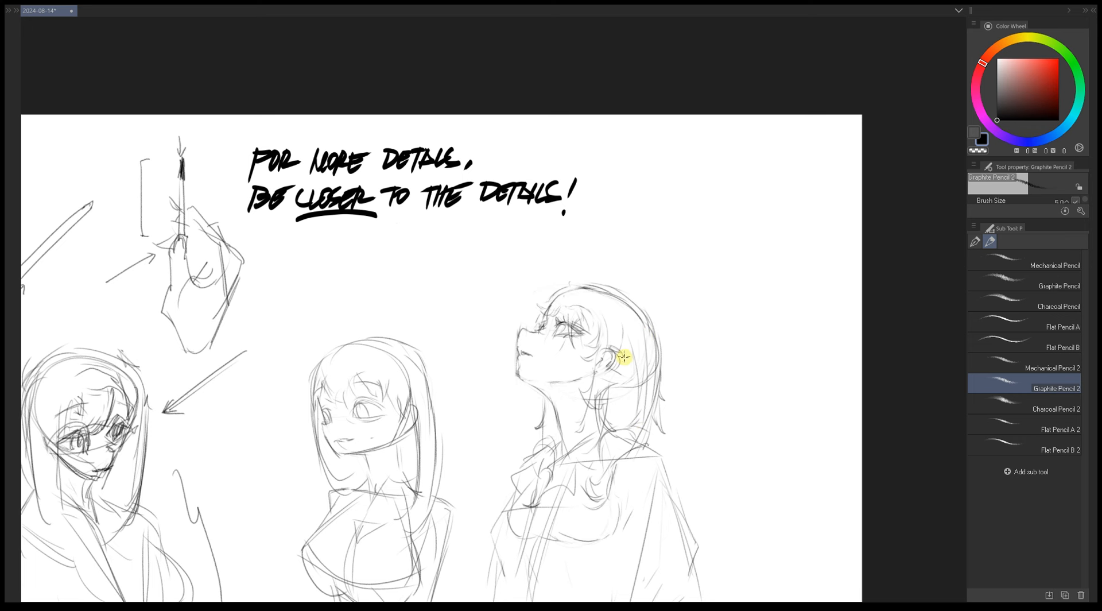
- Mirror the canvas and soften the third figure's crown outline and the hair behind the ear with Kneaded eraser 3
key(h)
key(e)
mouse_move(442, 378)
mouse_down()
mouse_move(423, 393)
mouse_move(437, 402)
mouse_up()
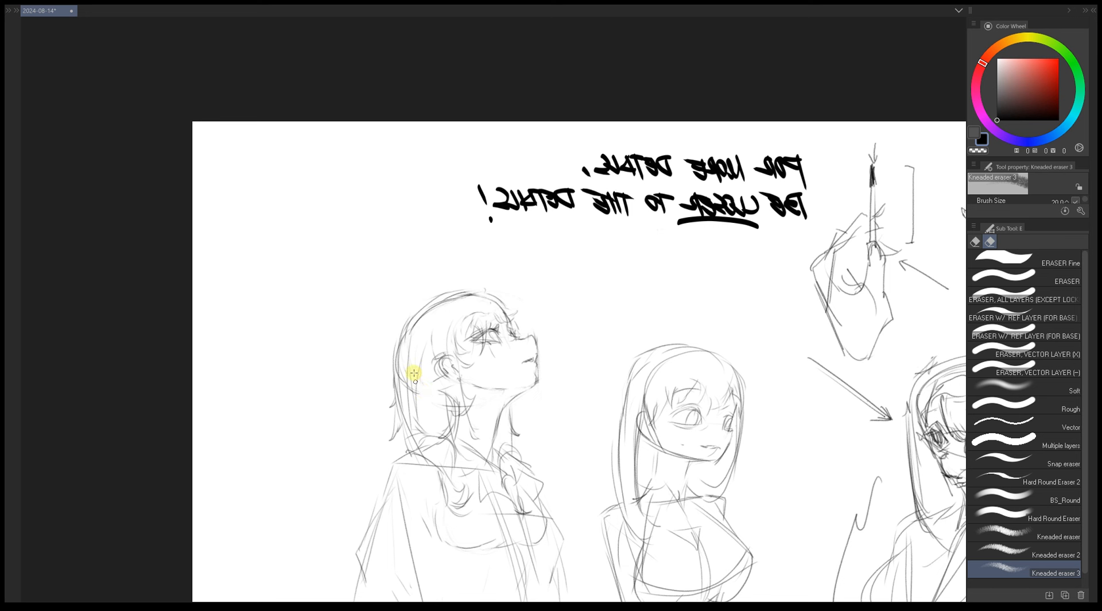
key(])
drag(423, 391, 404, 378)
key(bracketleft)
key(bracketleft)
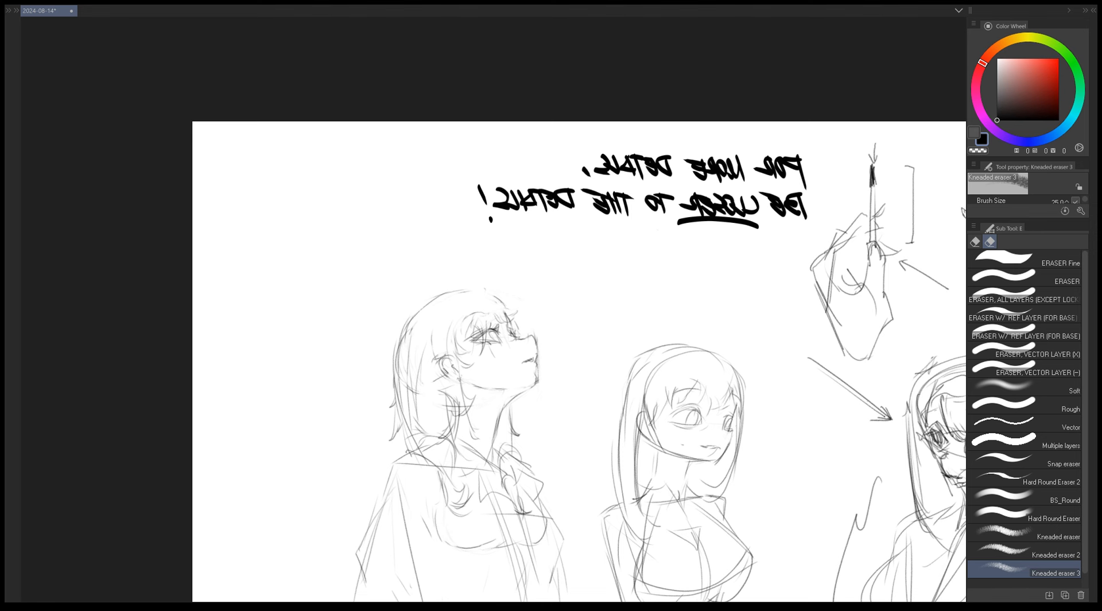
- Redraw the third figure's crown and back hair contour with Graphite Pencil 2, and return the canvas to normal orientation
key(p)
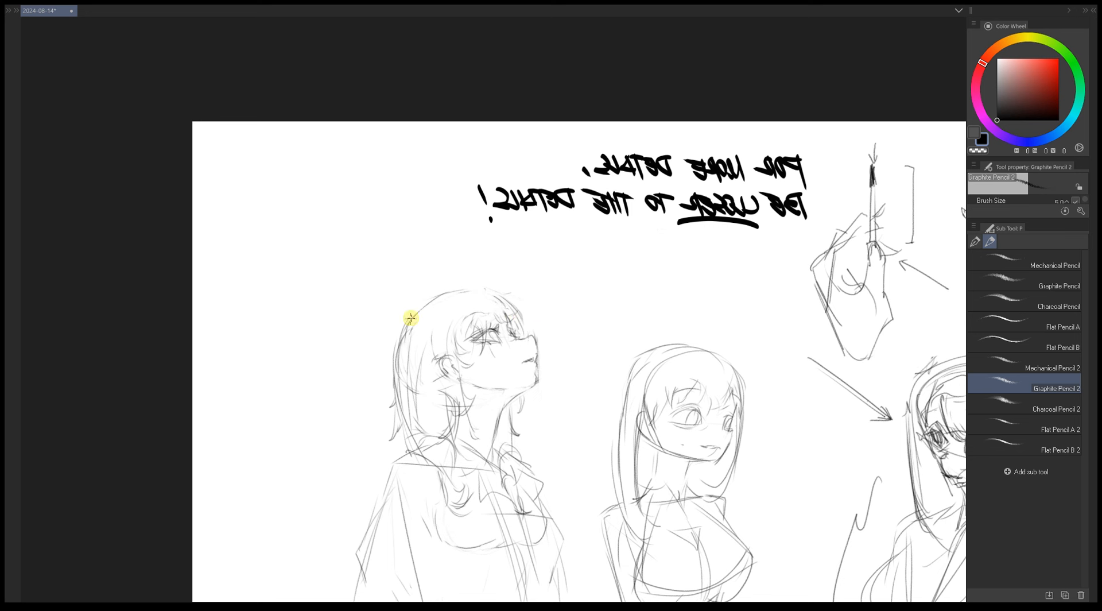
drag(464, 291, 486, 282)
key(h)
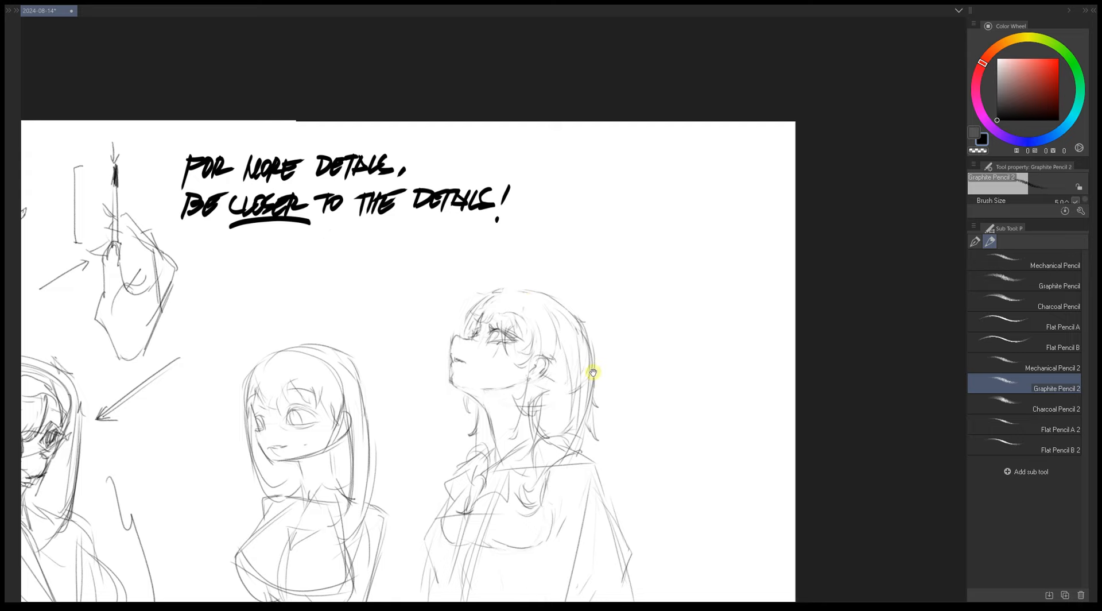
- Clean up the third figure's lip and chin profile with Kneaded eraser 3, reducing the eraser size to 15
drag(584, 386, 613, 345)
key(e)
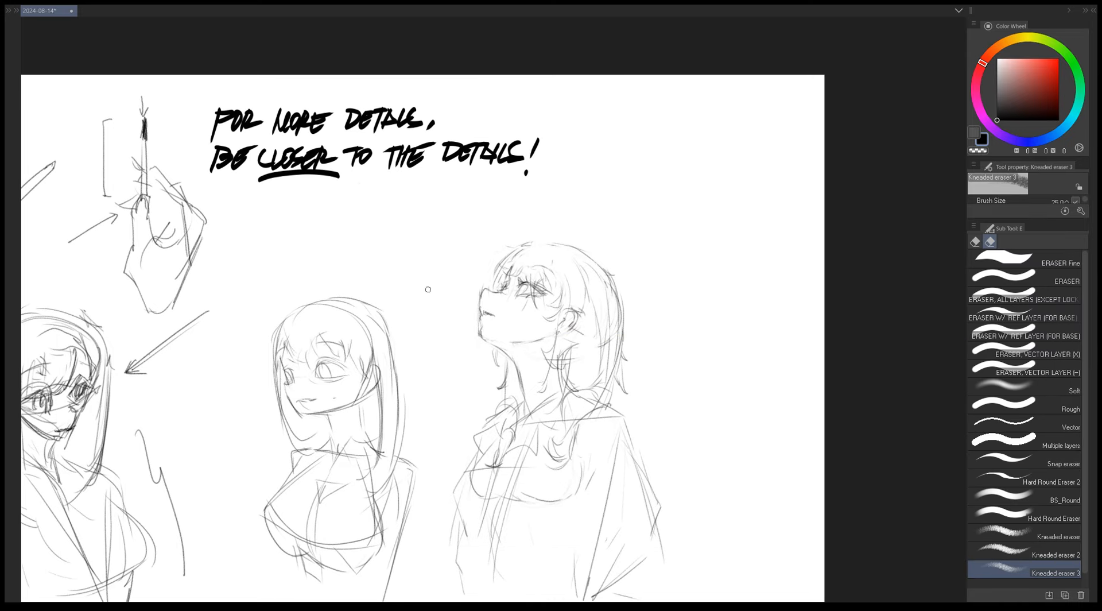
drag(537, 236, 569, 250)
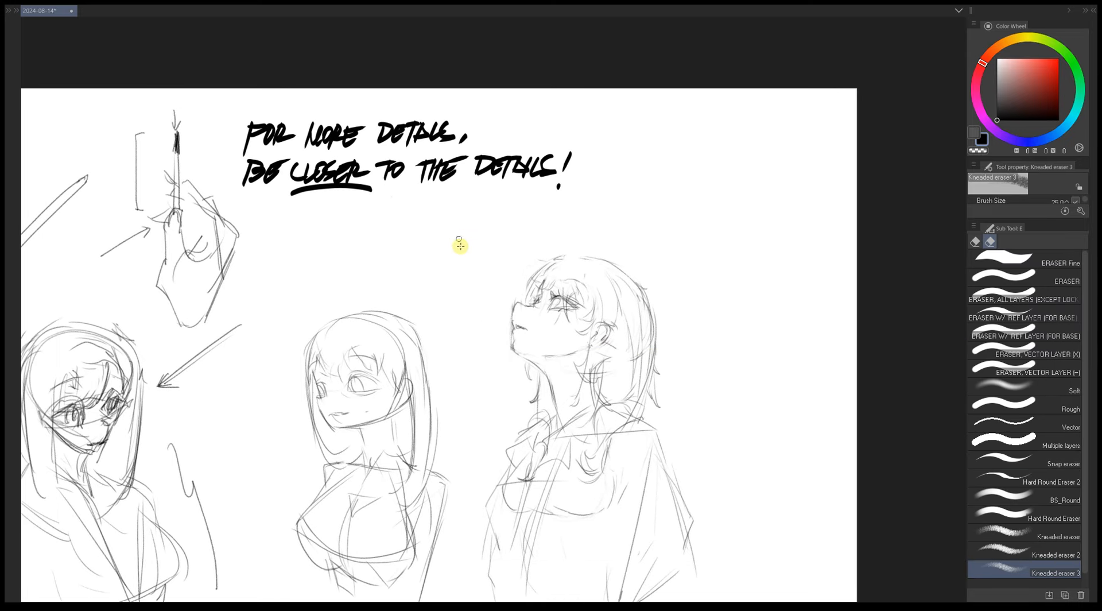
key(bracketleft)
key(bracketleft)
key(bracketleft)
key(bracketleft)
key(bracketleft)
key(bracketleft)
drag(511, 327, 515, 317)
key(bracketleft)
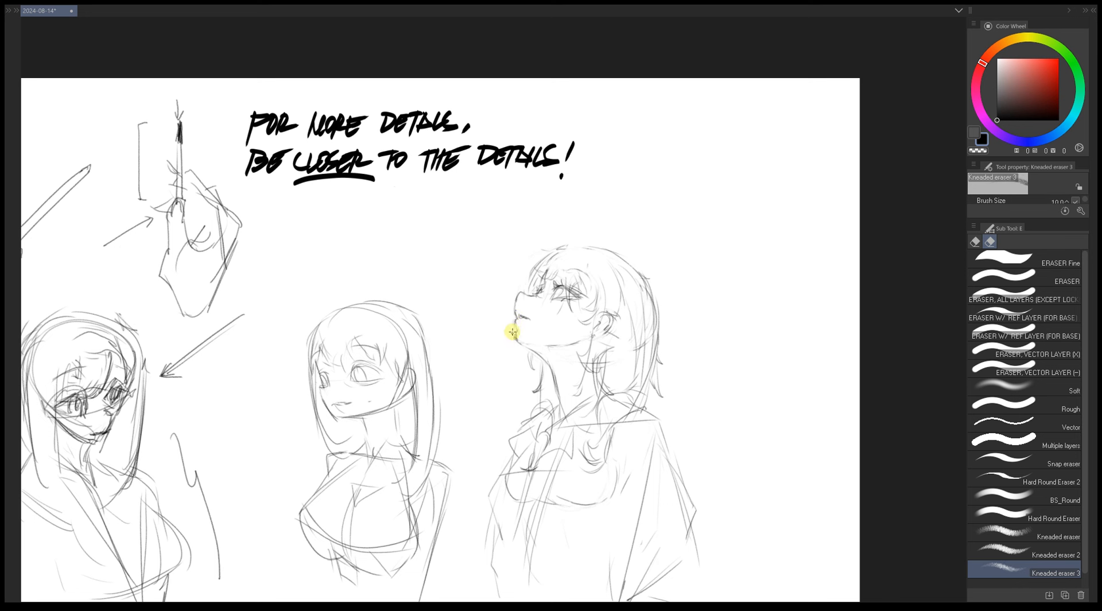
key(bracketright)
- Redraw the third figure's lip and chin profile and darken the near eye with Graphite Pencil 2
key(p)
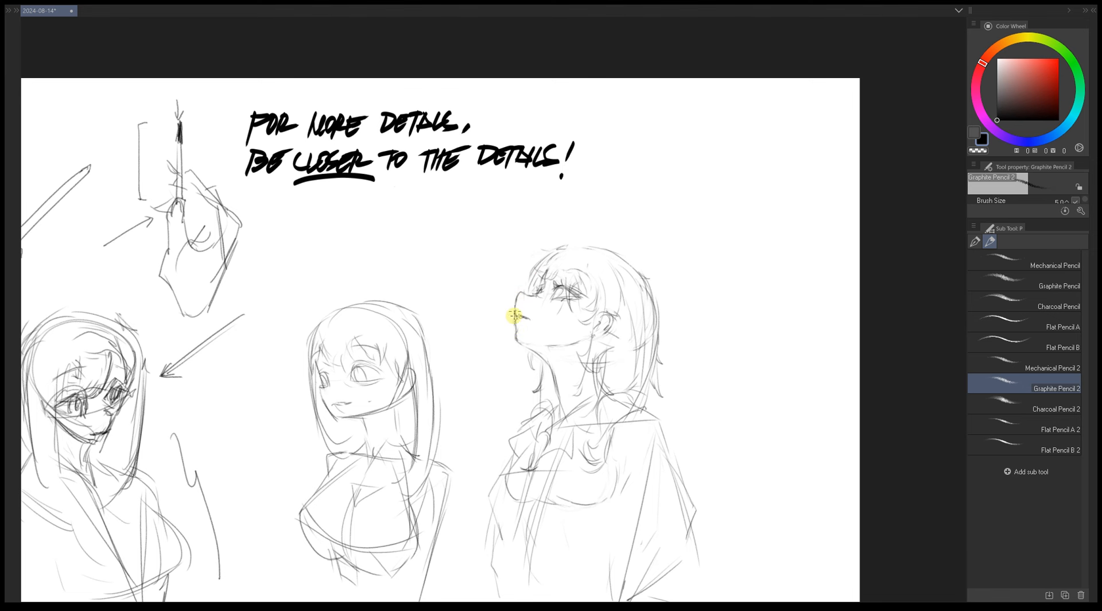
drag(523, 378, 526, 384)
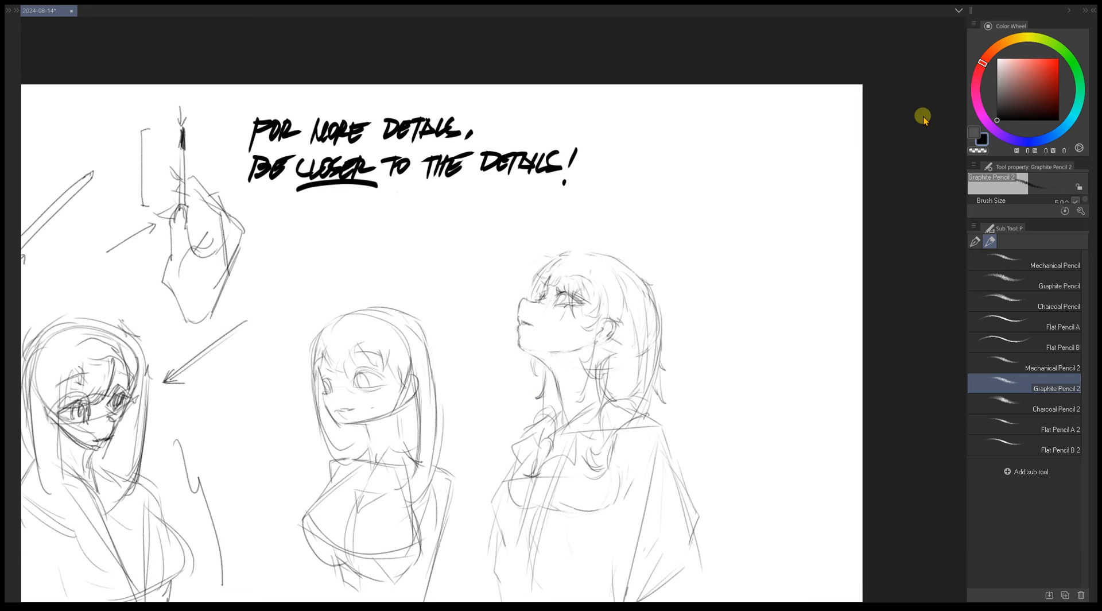
key(e)
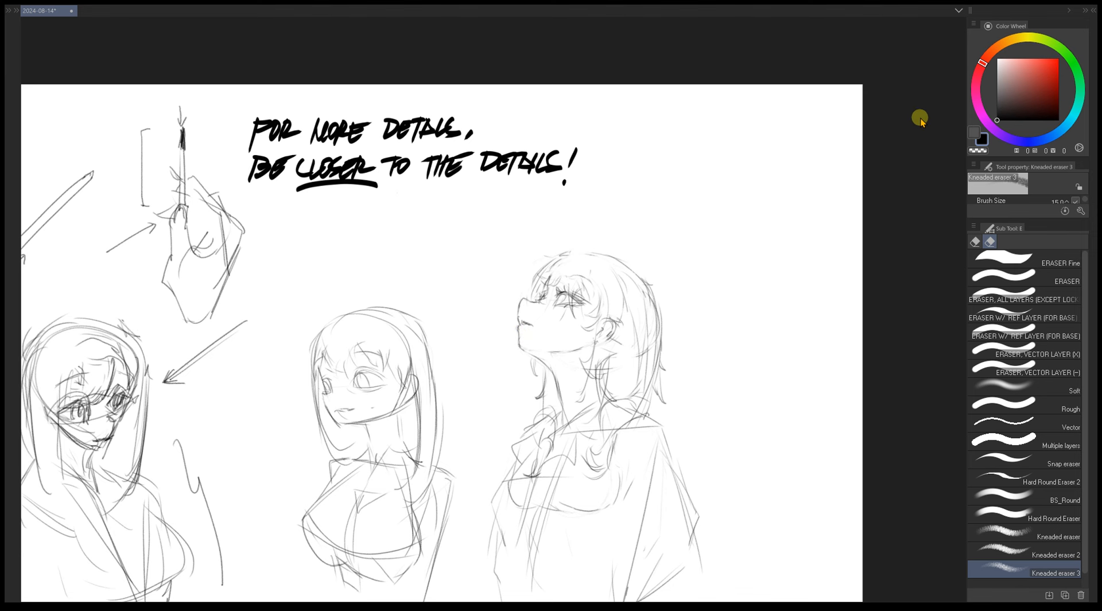
key(b)
key(p)
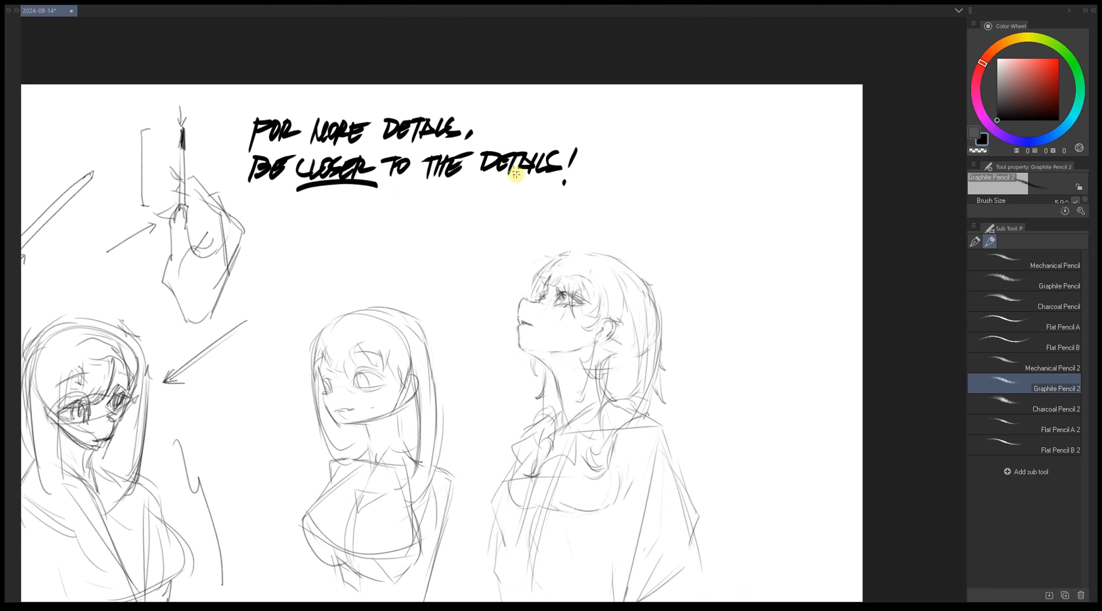
- Refine the third figure's eyes, mouth and chin in mirrored view, then restore the normal orientation
key(h)
drag(507, 310, 579, 318)
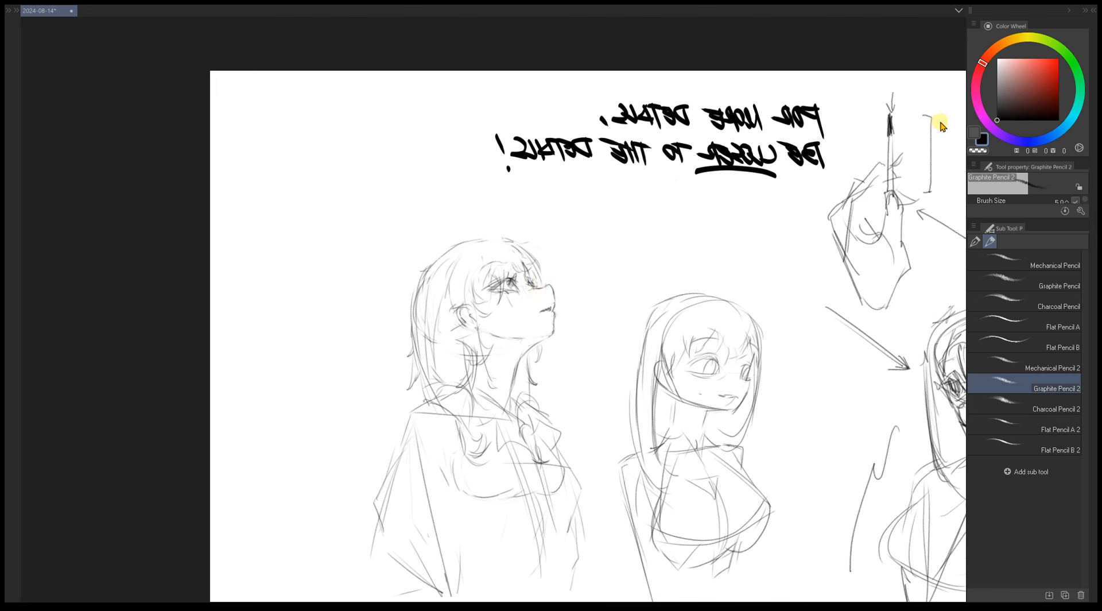
key(e)
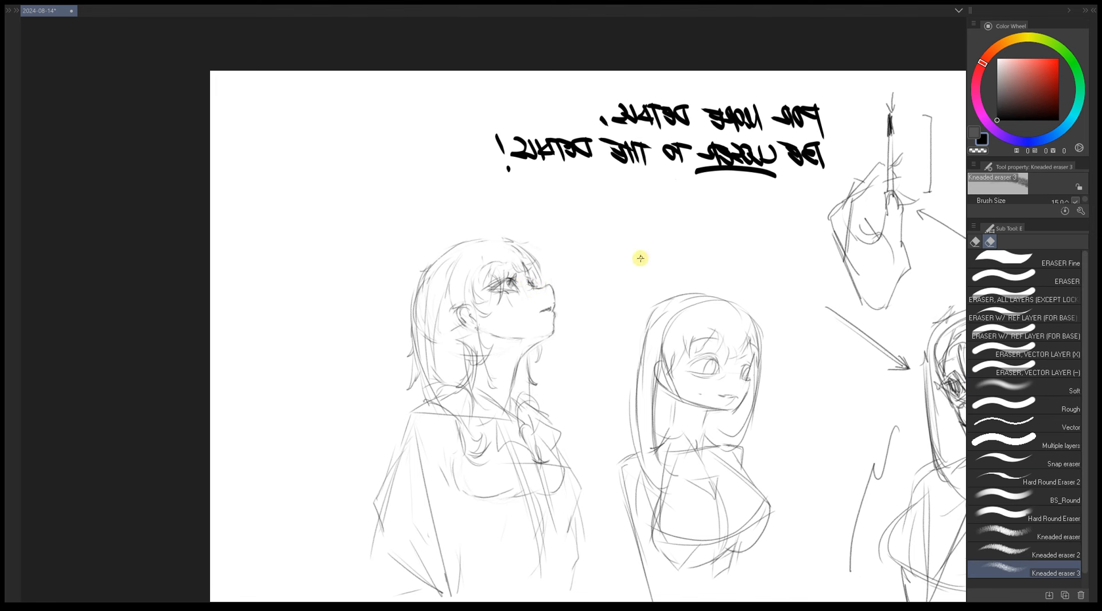
key(p)
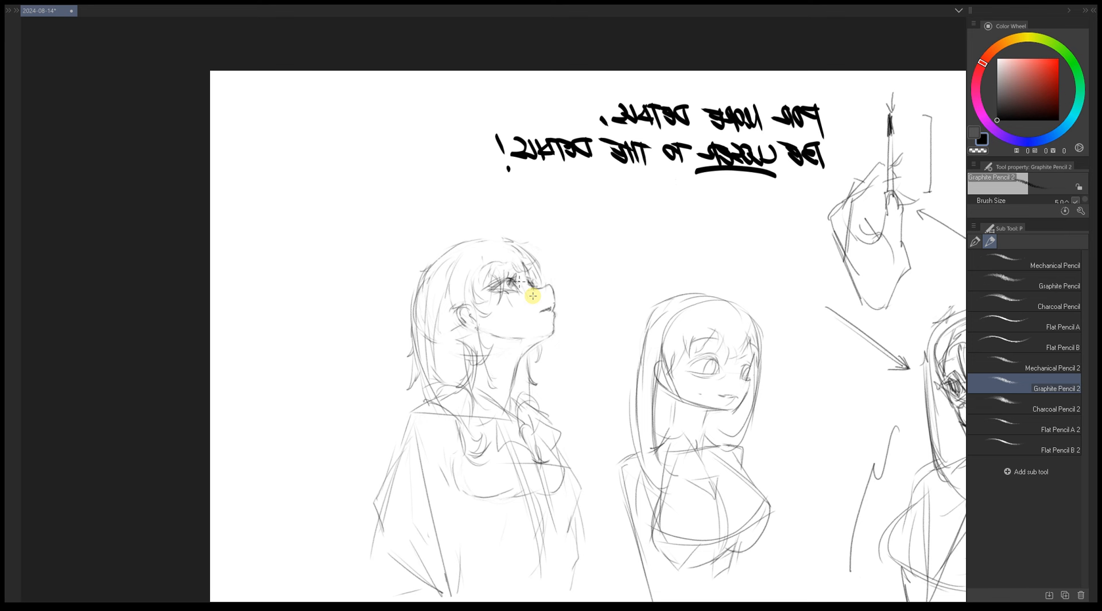
scroll(533, 296, up, 1)
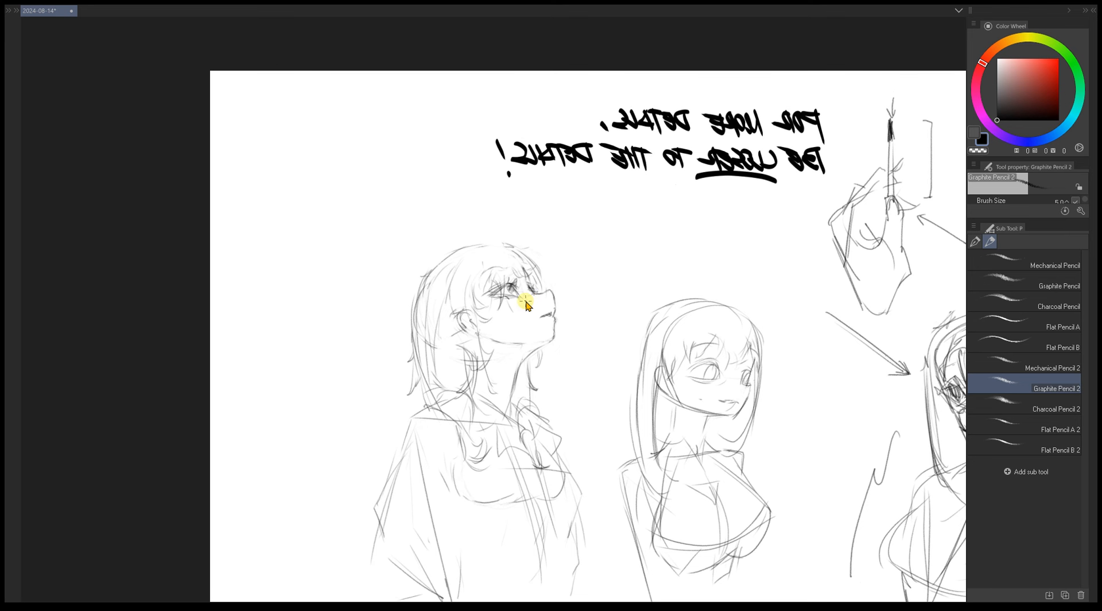
scroll(525, 301, down, 1)
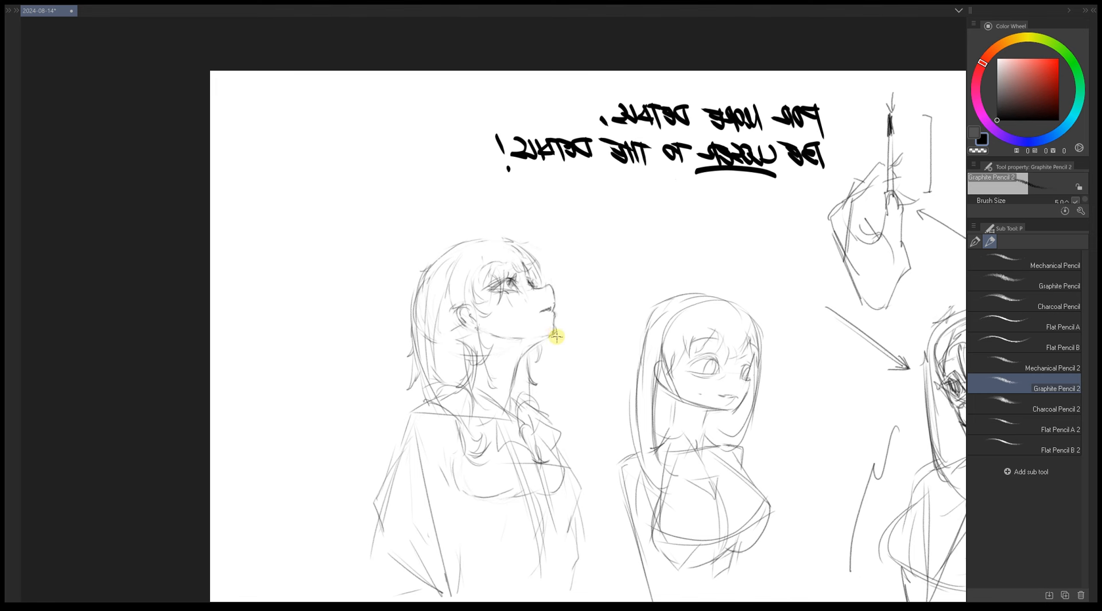
key(h)
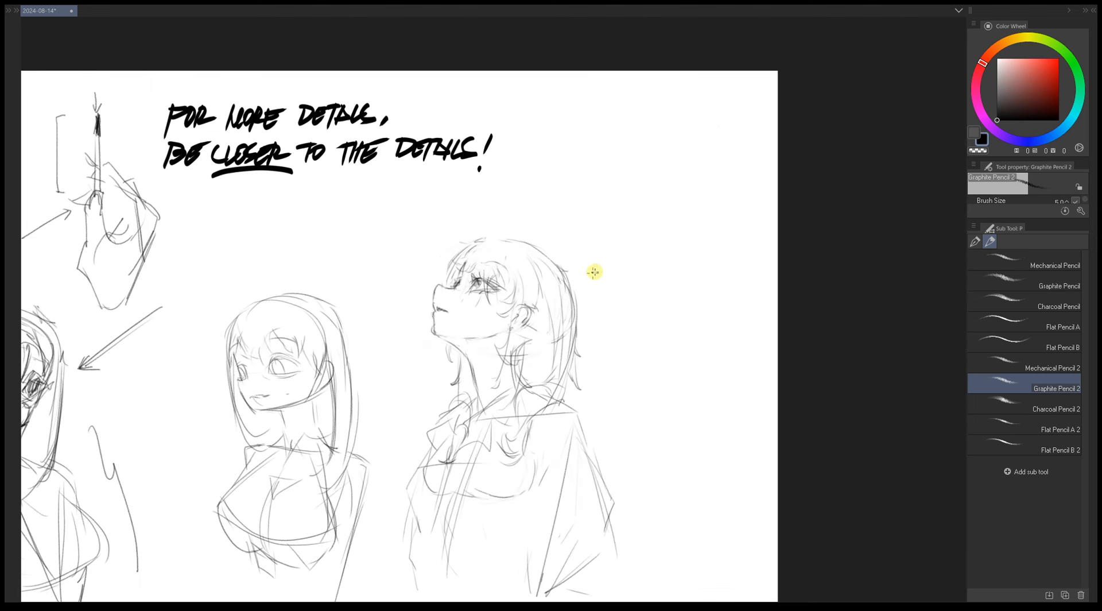
- Soften the third figure's chin line with Kneaded eraser 3 and rework it with Graphite Pencil 2
drag(525, 314, 531, 316)
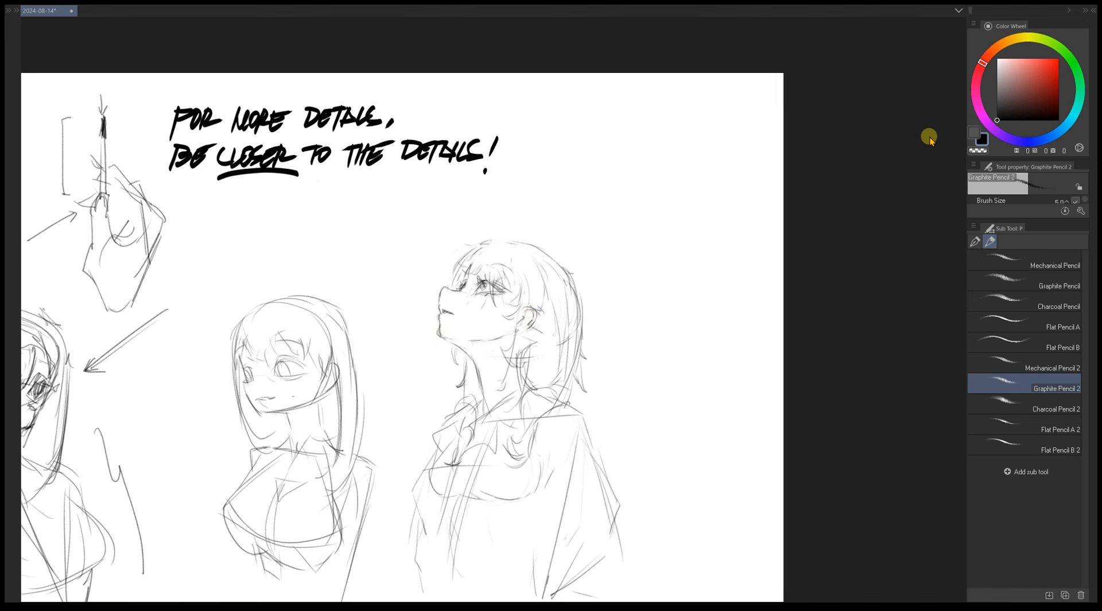
key(e)
mouse_move(440, 326)
mouse_down()
mouse_move(441, 341)
mouse_move(888, 143)
mouse_move(910, 121)
mouse_up()
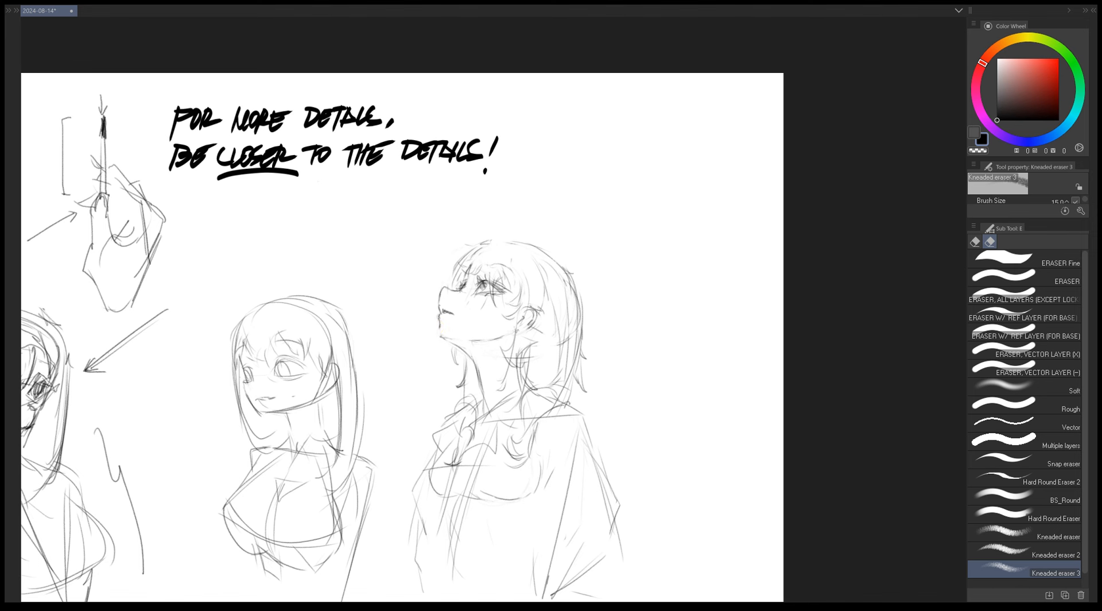
key(b)
key(p)
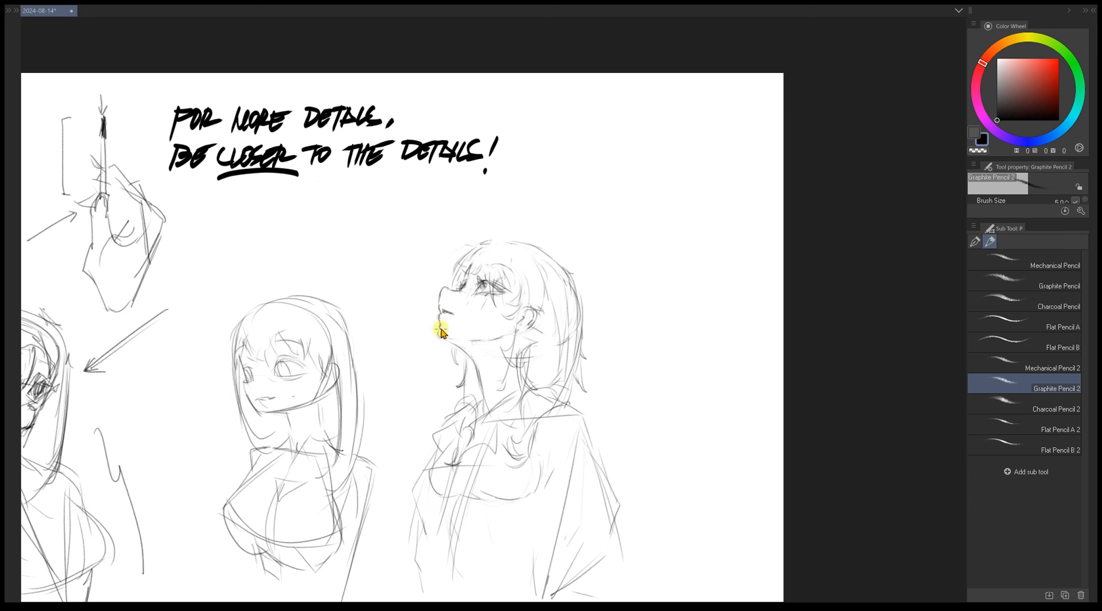
- In mirrored view, define the third figure's collar opening and hatch a shadow along the front of the neck
key(h)
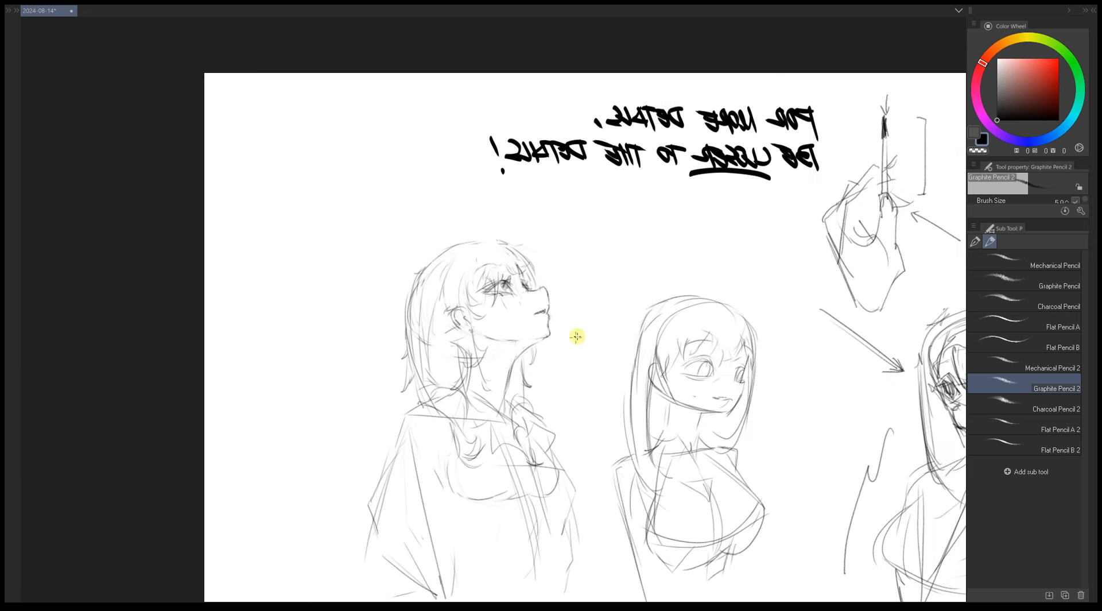
drag(566, 318, 549, 306)
drag(582, 376, 568, 342)
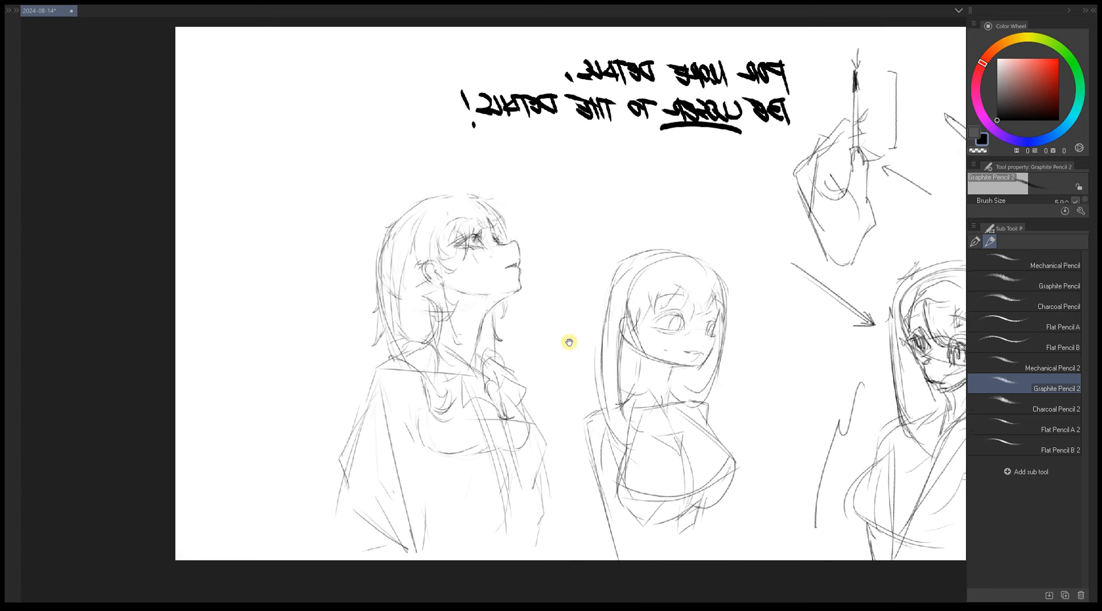
drag(520, 420, 526, 386)
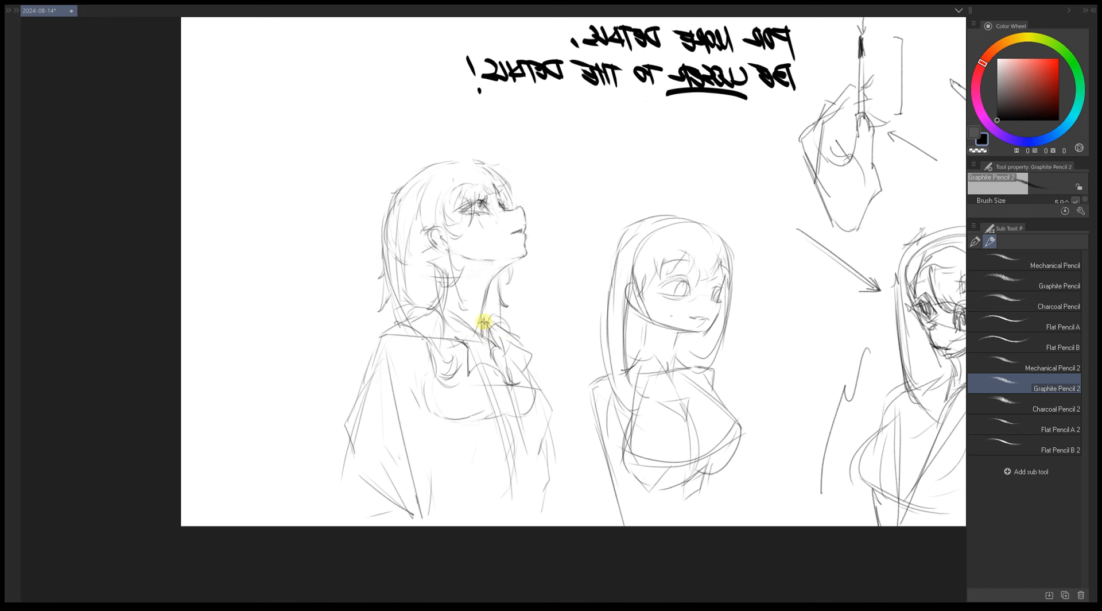
drag(560, 373, 576, 407)
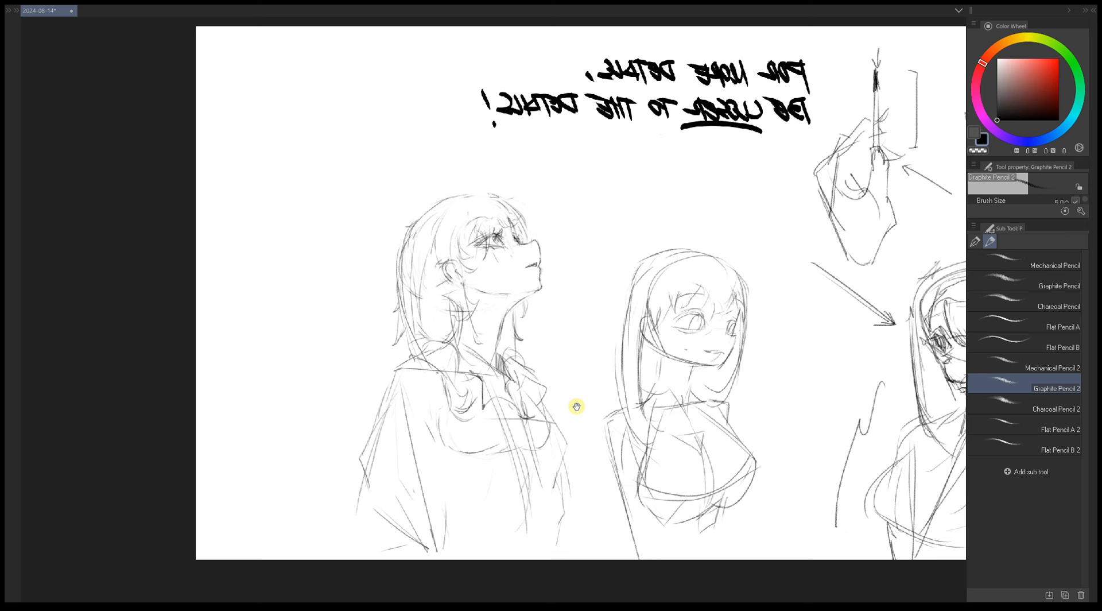
drag(518, 240, 519, 241)
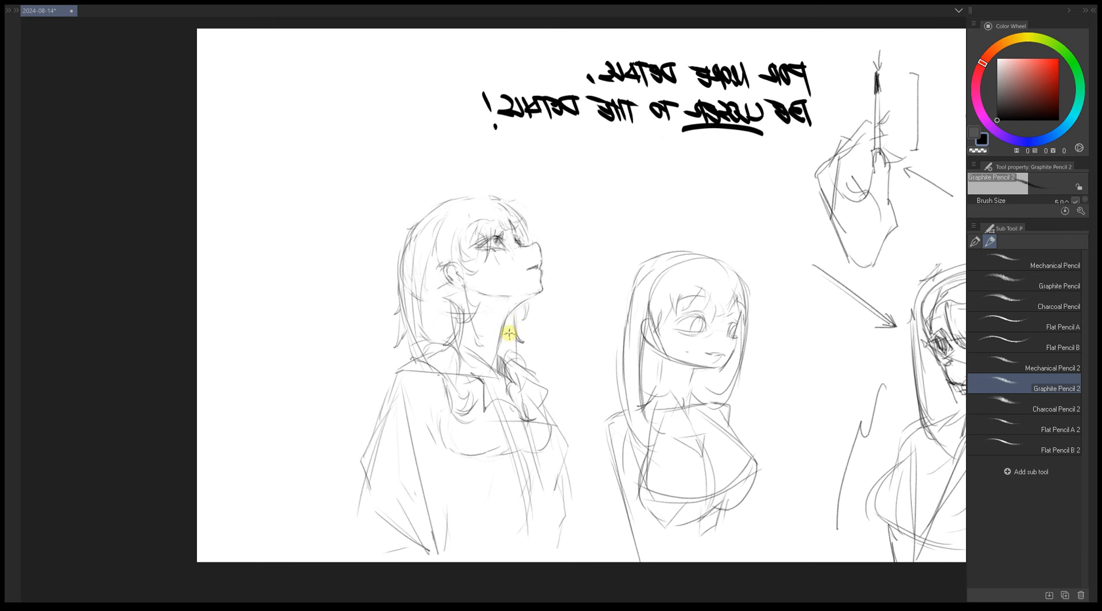
mouse_move(503, 328)
mouse_down()
mouse_move(505, 352)
mouse_move(513, 310)
mouse_move(511, 357)
mouse_move(515, 306)
mouse_move(524, 309)
mouse_move(502, 345)
mouse_move(505, 327)
mouse_move(502, 359)
mouse_up()
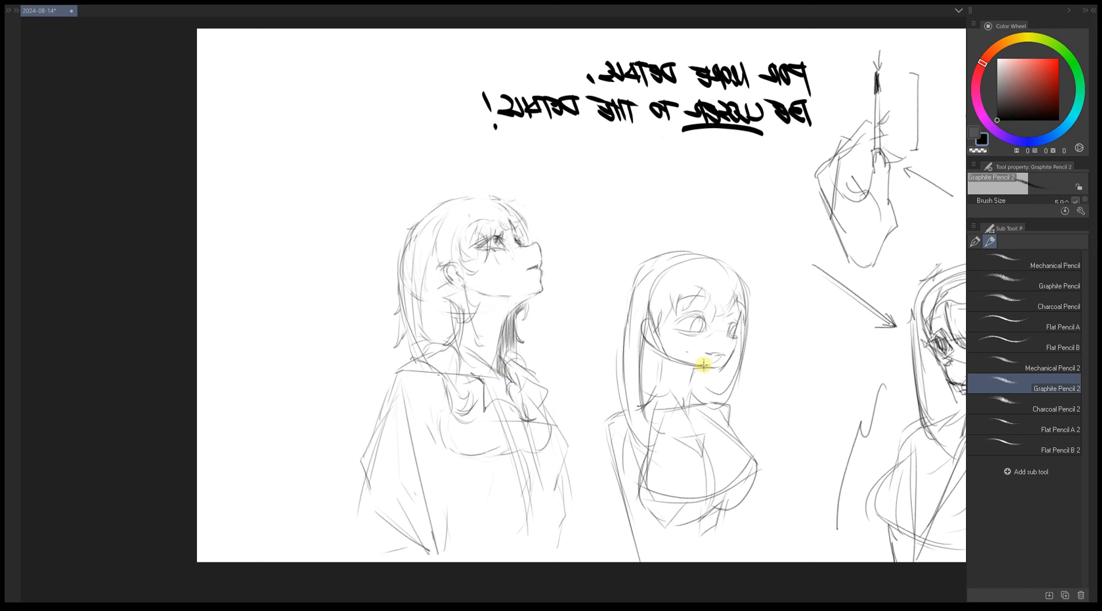
- Rework the third figure's far eye, hair below the ear and crown with Kneaded eraser 3 and Graphite Pencil 2, restoring the normal orientation
drag(442, 361, 436, 356)
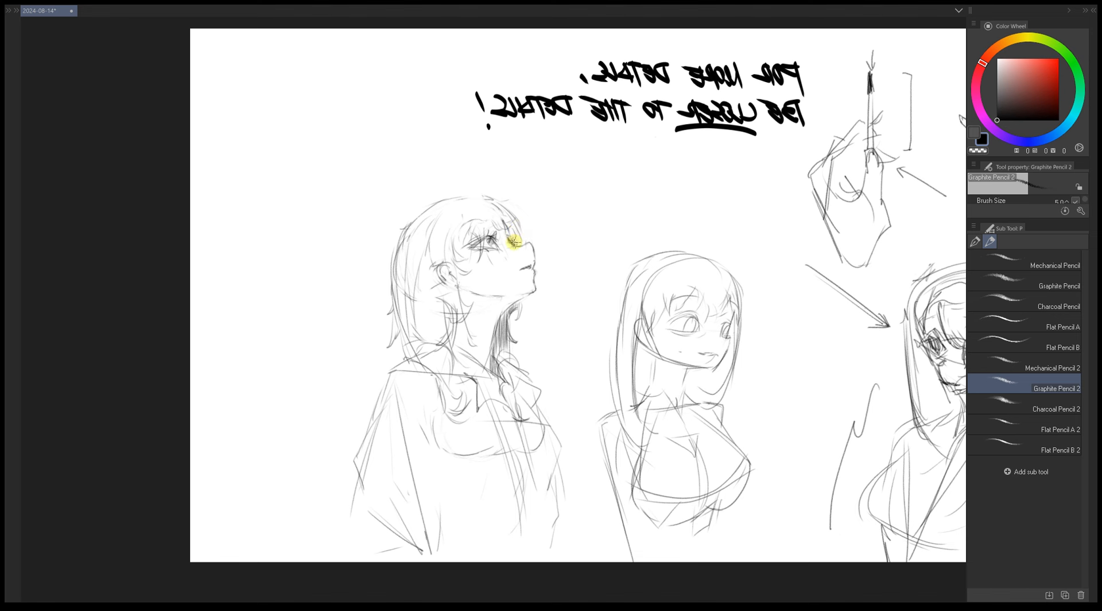
key(e)
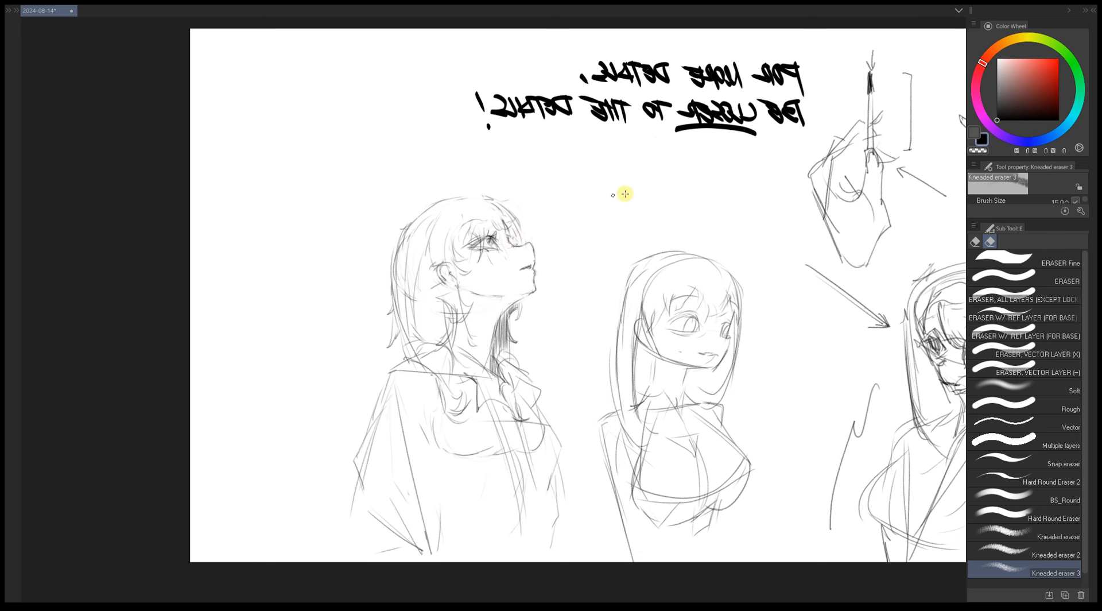
key(h)
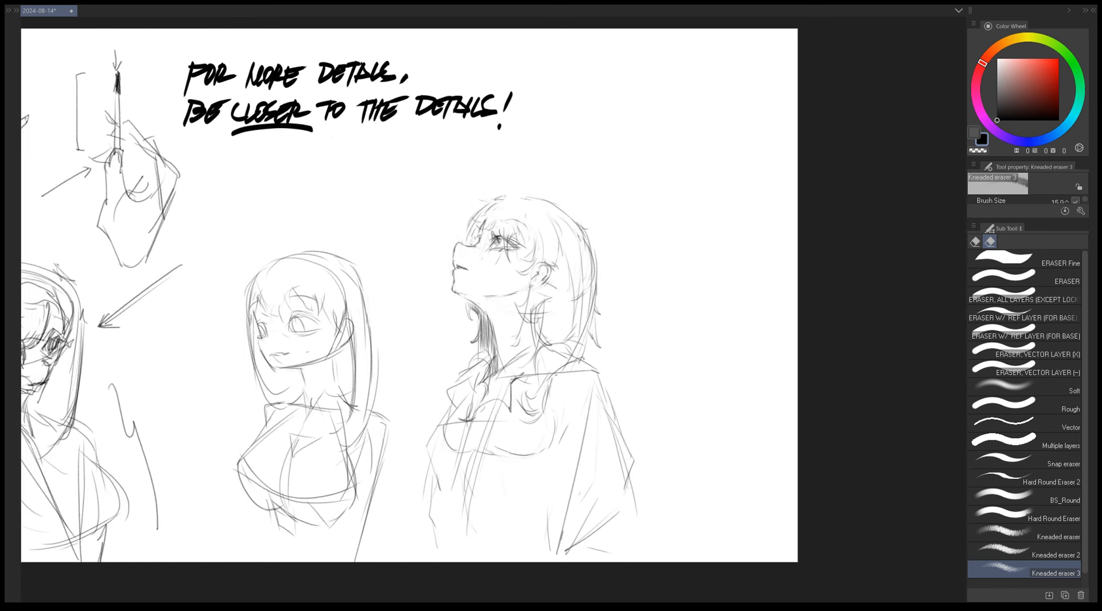
key(b)
key(p)
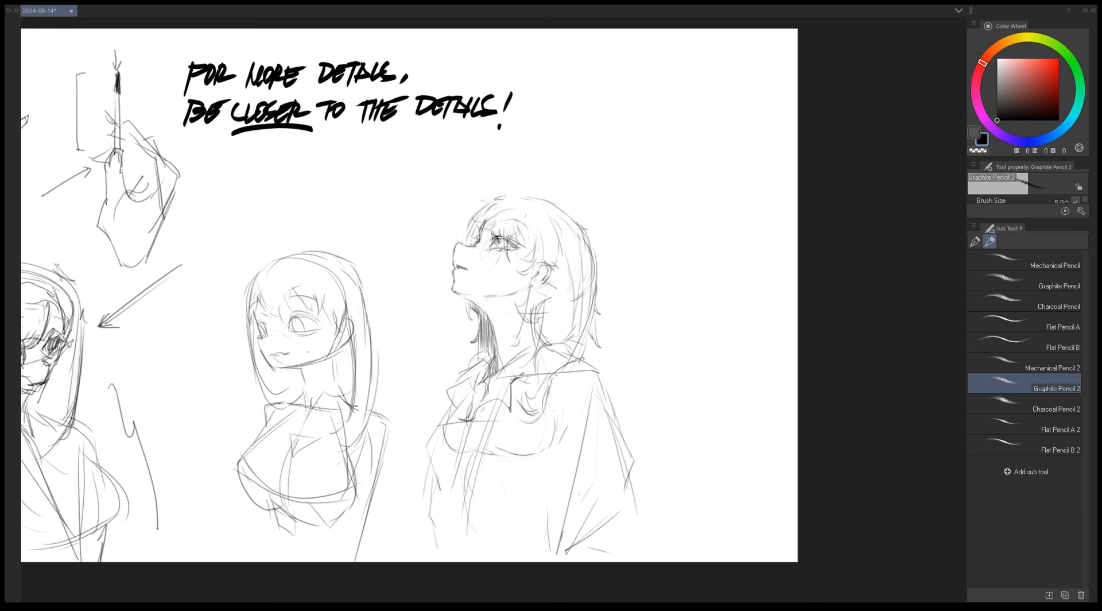
key(e)
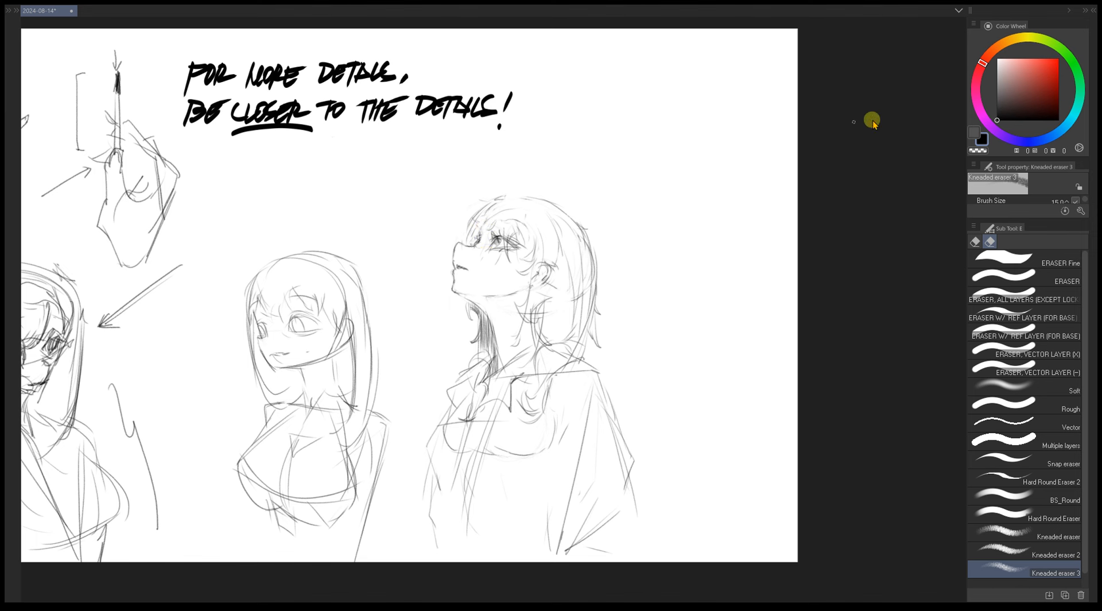
key(p)
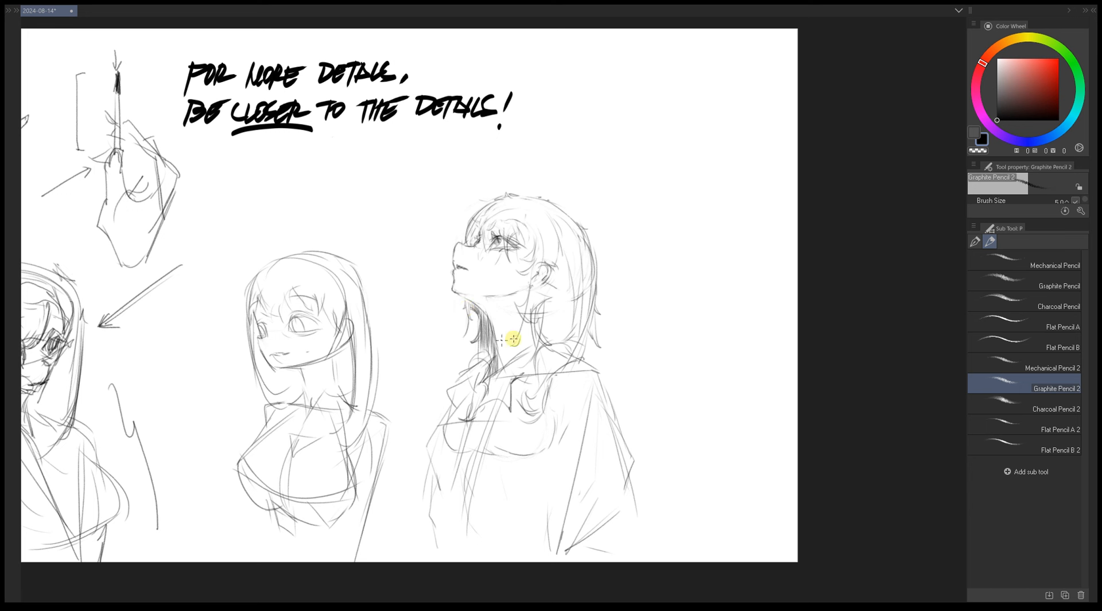
- Sketch two example columns of loose hair-strand strokes with curled tips in the blank area beside the third figure
mouse_move(690, 239)
mouse_down()
mouse_move(693, 279)
mouse_move(709, 310)
mouse_move(694, 344)
mouse_move(704, 316)
mouse_move(718, 358)
mouse_move(699, 286)
mouse_move(730, 275)
mouse_move(696, 320)
mouse_move(706, 352)
mouse_move(702, 340)
mouse_move(698, 388)
mouse_up()
mouse_move(702, 342)
mouse_down()
mouse_move(720, 395)
mouse_move(702, 416)
mouse_move(714, 419)
mouse_up()
mouse_move(695, 283)
mouse_down()
mouse_move(706, 285)
mouse_move(659, 347)
mouse_move(677, 374)
mouse_up()
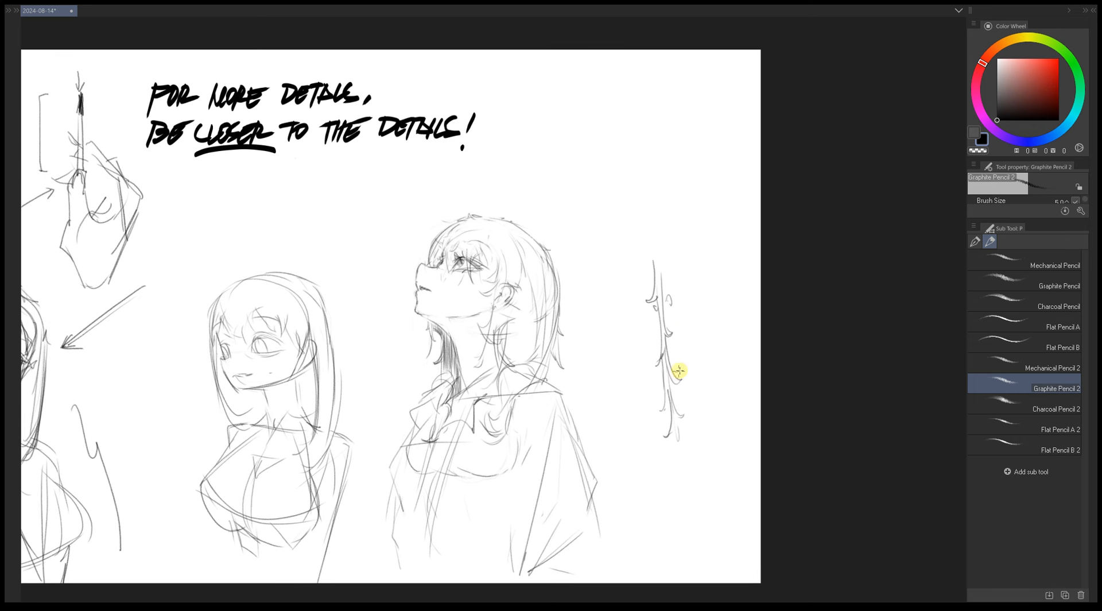
mouse_move(696, 290)
mouse_down()
mouse_move(685, 349)
mouse_move(700, 399)
mouse_up()
mouse_move(717, 261)
mouse_down()
mouse_move(721, 251)
mouse_move(647, 377)
mouse_move(660, 431)
mouse_move(694, 375)
mouse_up()
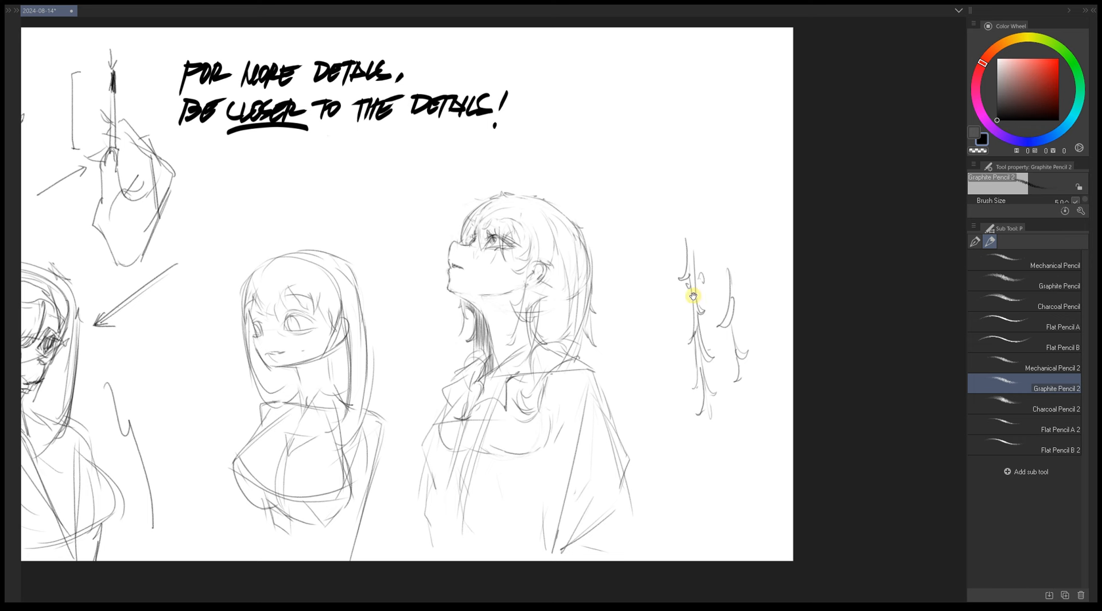
- Check the sketches in mirrored view, then restore the normal orientation and examine the whole page
drag(692, 295, 720, 310)
key(h)
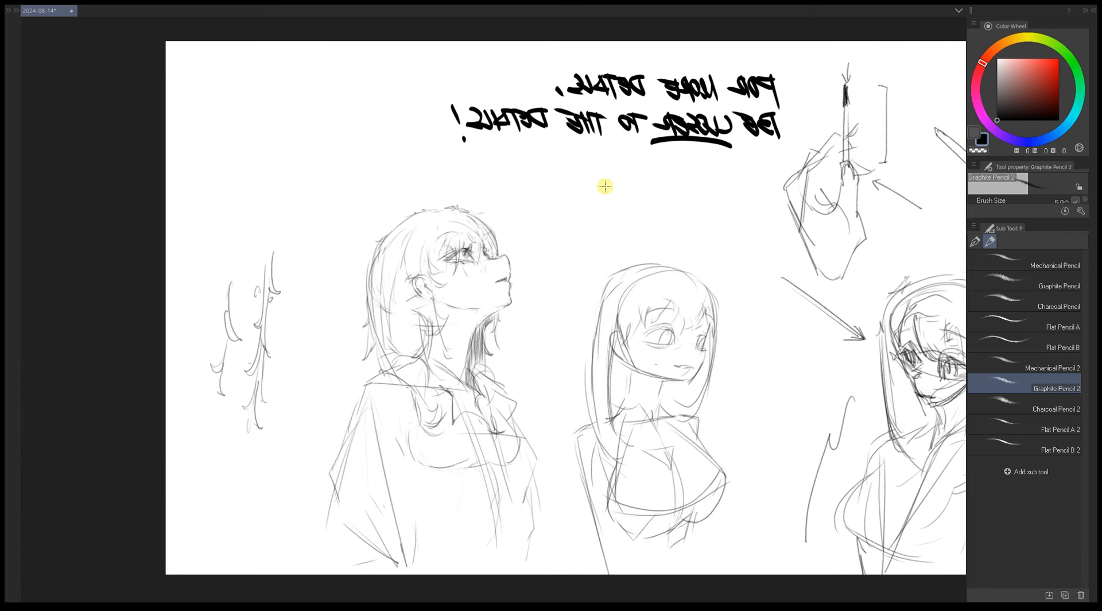
key(h)
drag(593, 287, 628, 316)
click(627, 316)
key(p)
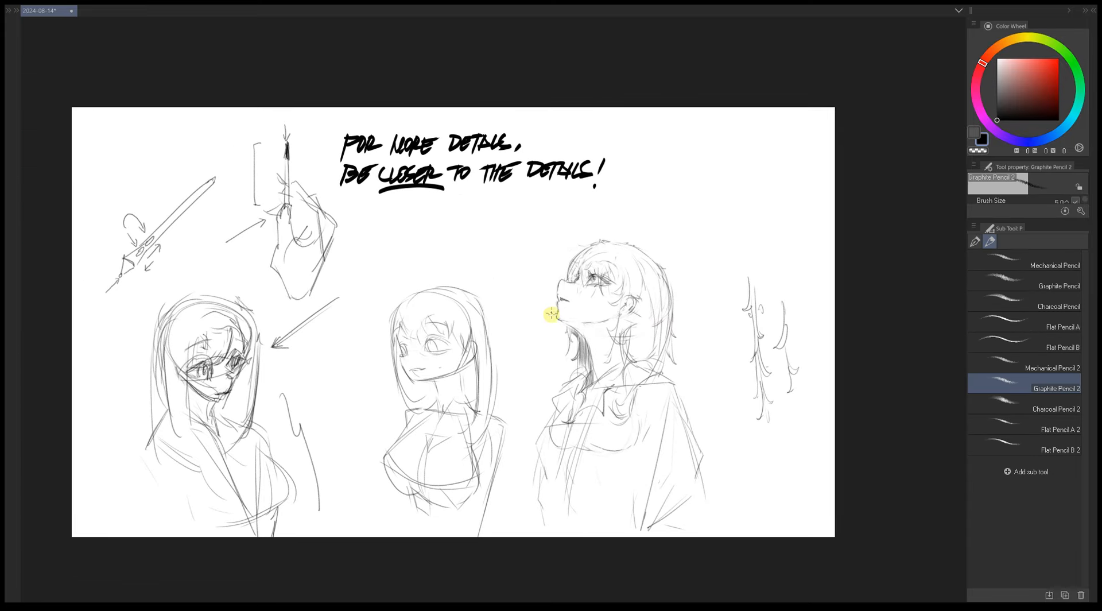
- Try circling the first figure's head with Graphite Pencil 2, then undo the circle
drag(423, 241, 351, 243)
key(ctrl+z)
key(slash)
click(531, 306)
key(p)
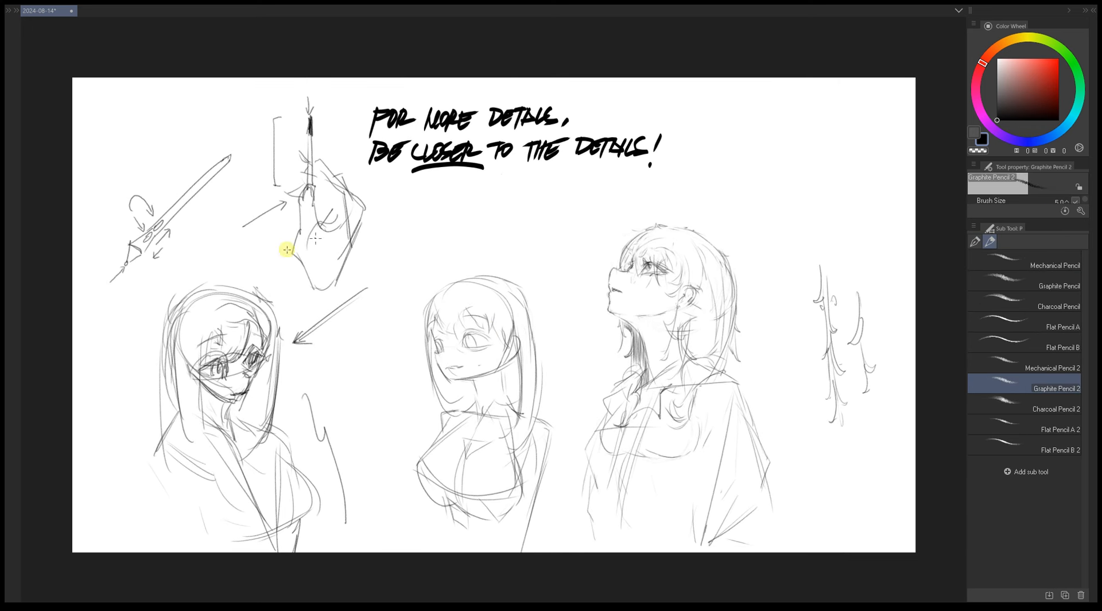
drag(411, 367, 416, 360)
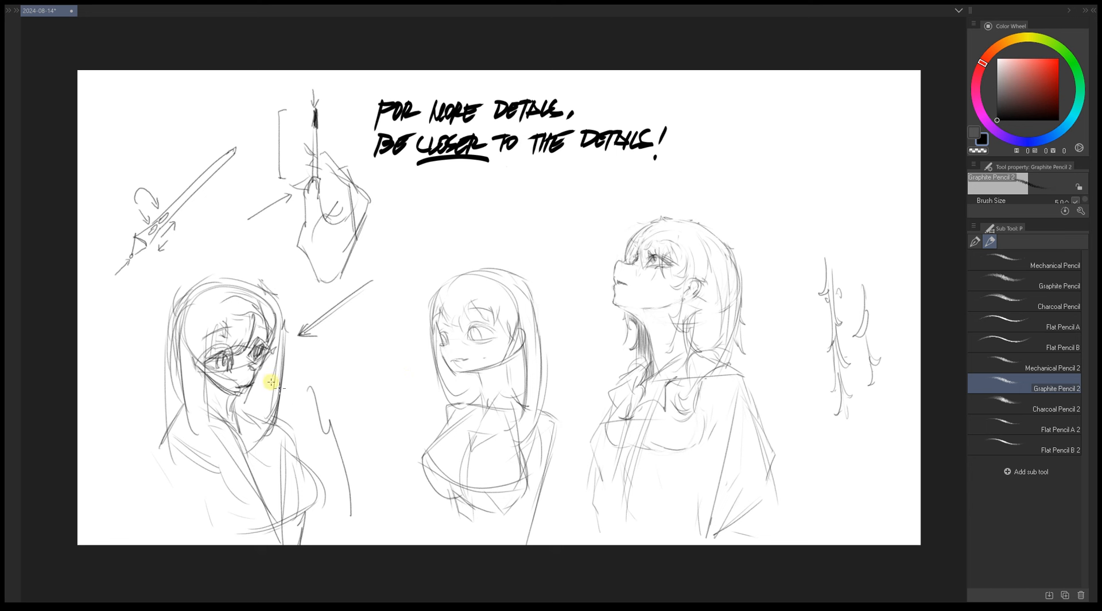
mouse_move(270, 290)
mouse_down()
mouse_move(174, 300)
mouse_move(275, 301)
mouse_up()
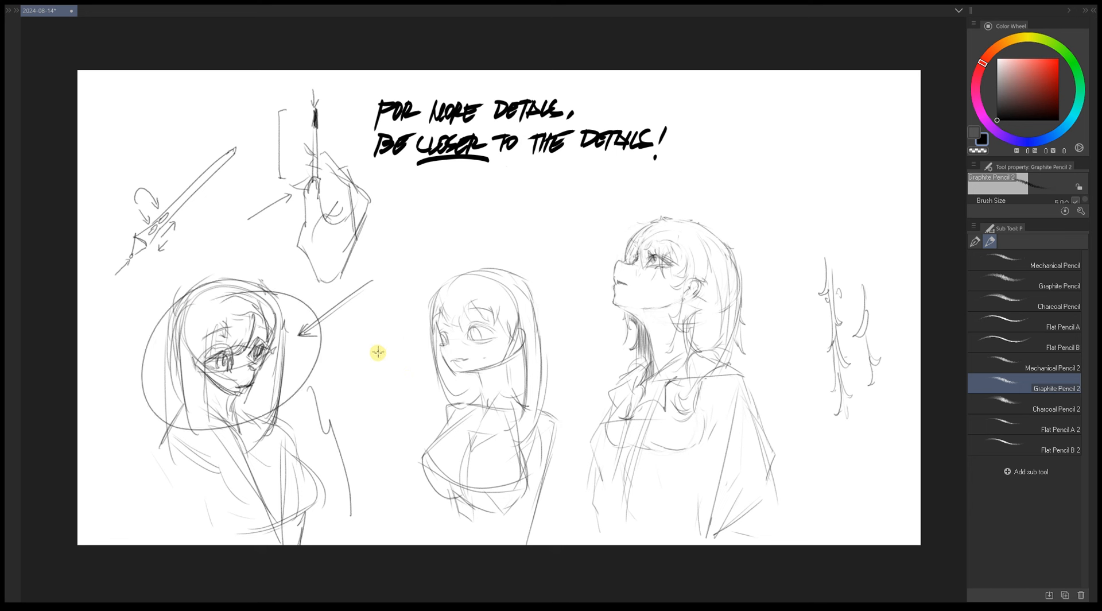
key(ctrl+z)
- Switch to the Sign Pen and choose a bright red drawing colour
click(975, 241)
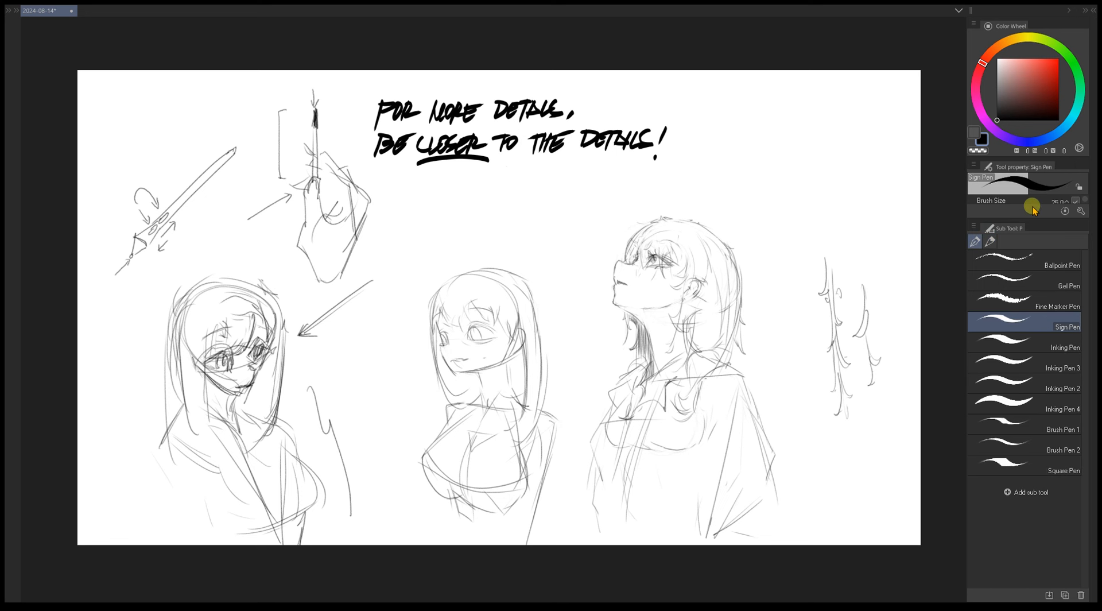
click(1034, 297)
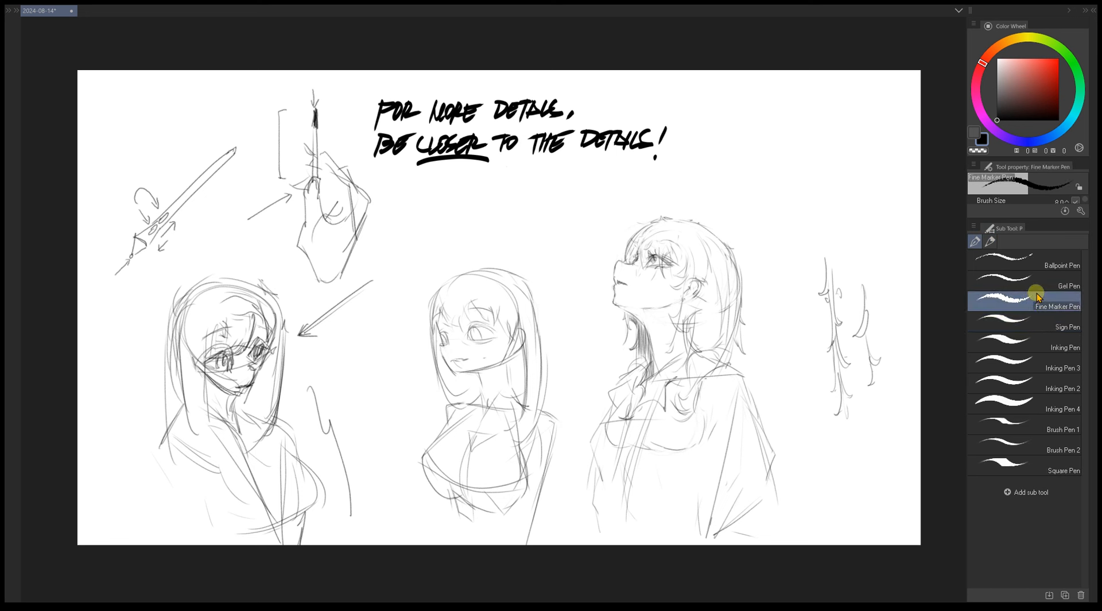
click(1037, 326)
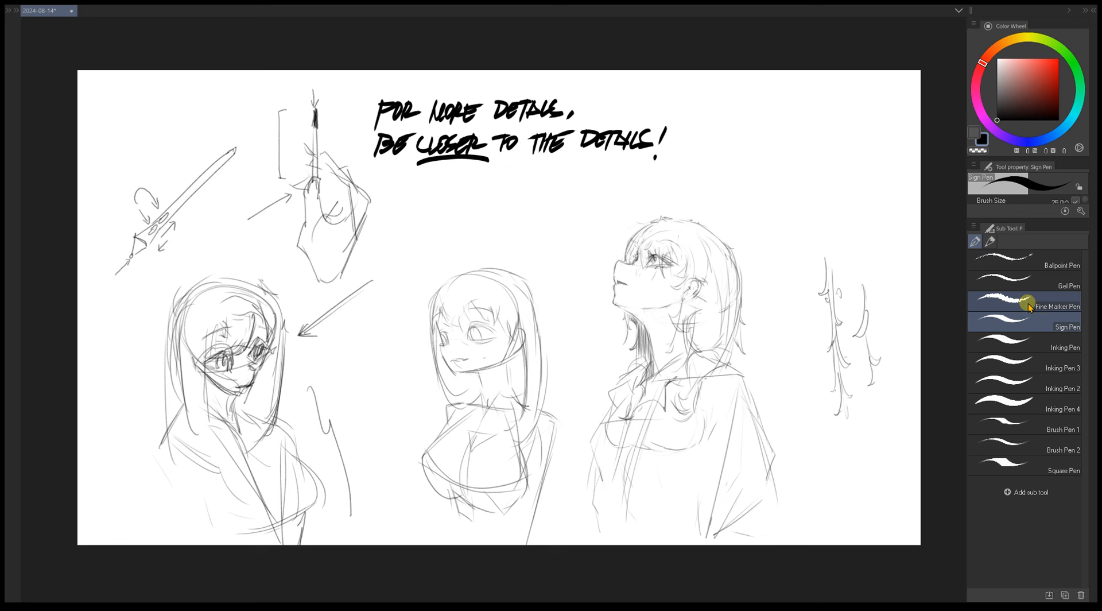
click(1056, 64)
- Try a curved red arrow pointing at the first figure's face, then undo it
drag(334, 281, 252, 404)
key(ctrl+z)
mouse_move(404, 257)
mouse_down()
mouse_move(265, 366)
mouse_move(281, 376)
mouse_up()
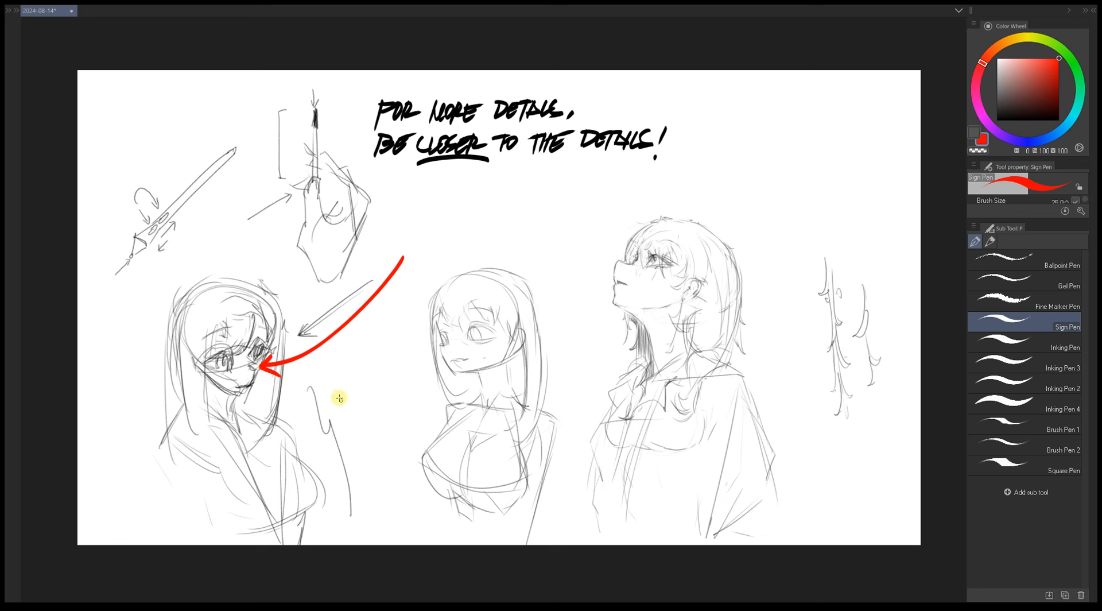
key(ctrl+z)
key(ctrl+z)
- Try a red stroke beside the first figure's head and a curved arrow toward the torso, undoing each
drag(117, 351, 177, 248)
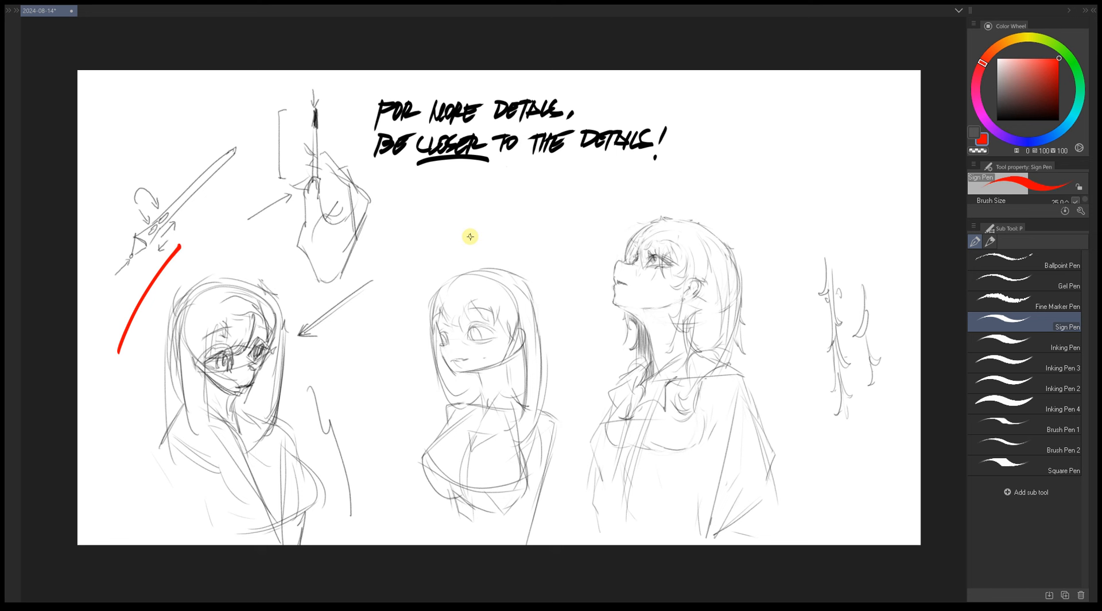
key(ctrl+z)
mouse_move(118, 440)
mouse_down()
mouse_move(113, 422)
mouse_move(237, 499)
mouse_move(228, 513)
mouse_up()
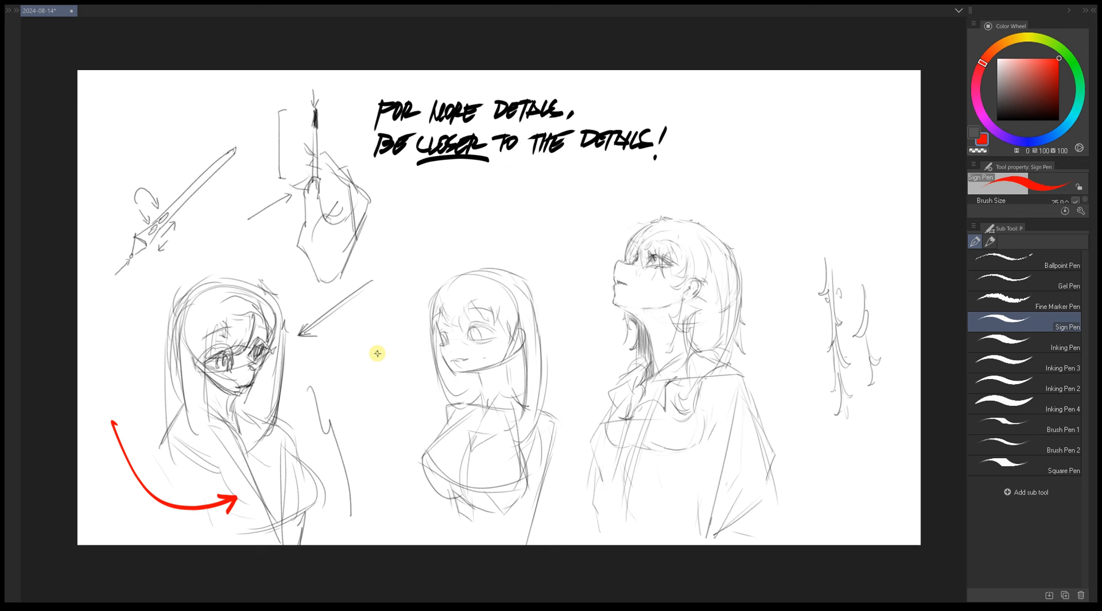
key(ctrl+z)
key(ctrl+z)
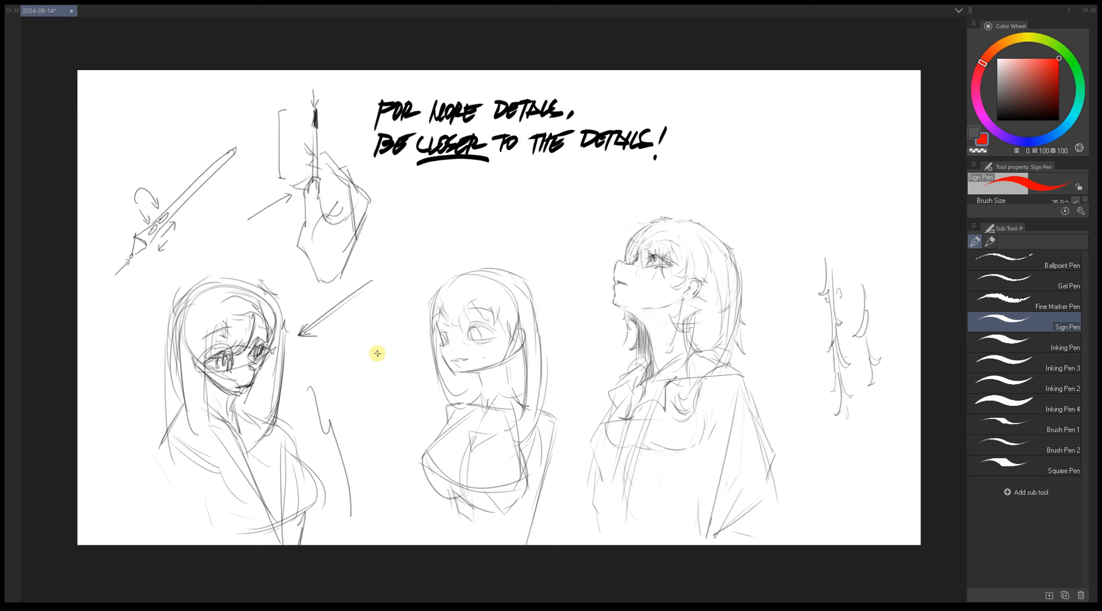
- Draw red arrows from the first figure to the second and on to the third, and circle the third figure's head and neck
mouse_move(258, 476)
mouse_down()
mouse_move(444, 414)
mouse_move(432, 428)
mouse_move(390, 397)
mouse_up()
drag(739, 290, 741, 293)
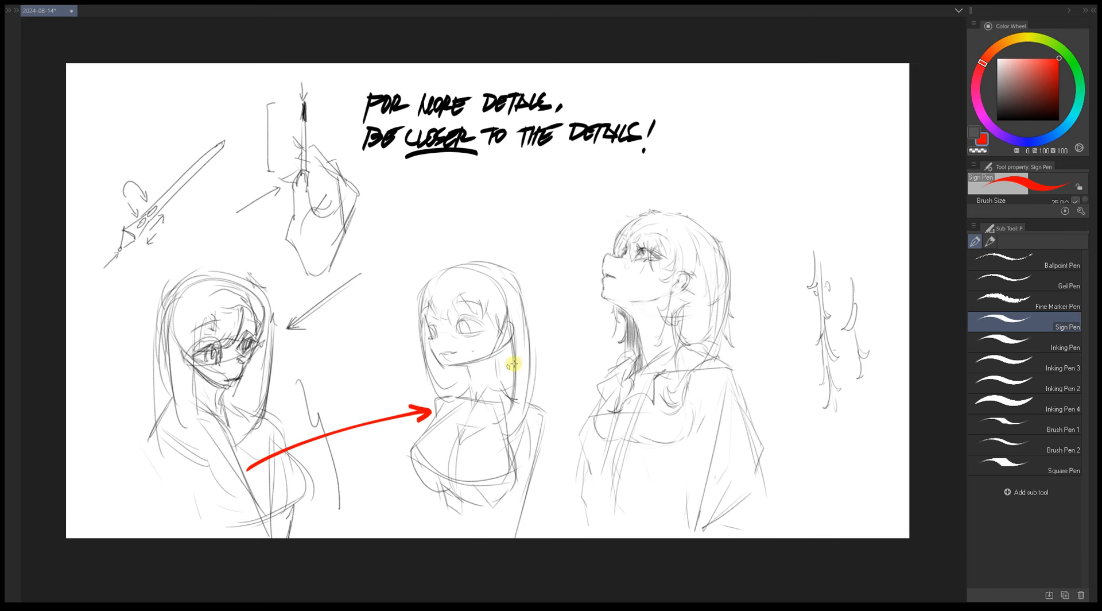
drag(510, 402, 606, 354)
drag(606, 355, 603, 369)
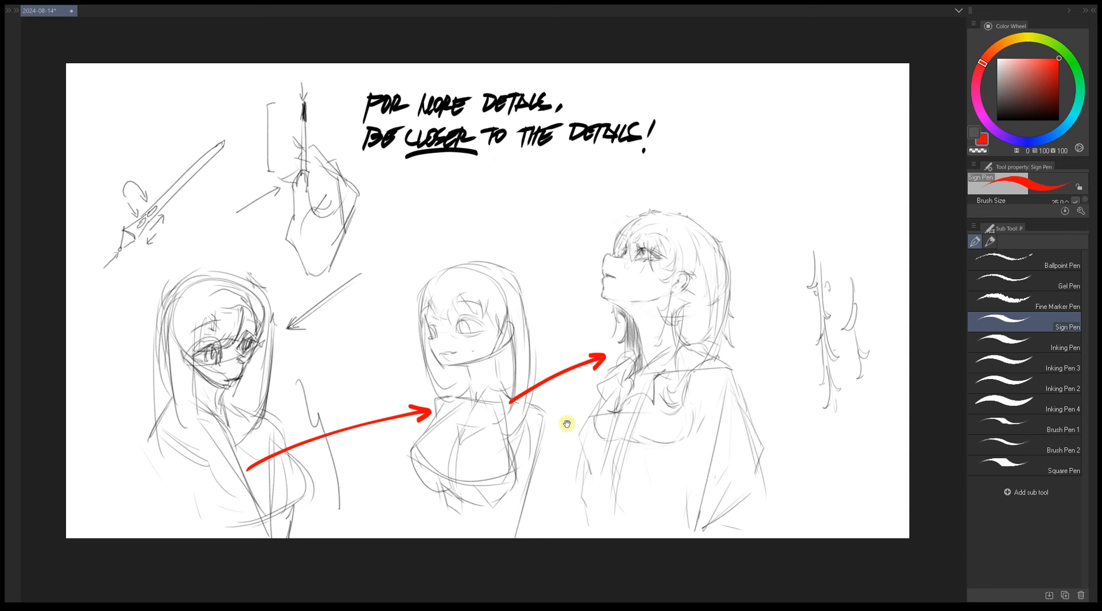
drag(564, 421, 497, 456)
mouse_move(637, 227)
mouse_down()
mouse_move(598, 444)
mouse_move(617, 223)
mouse_up()
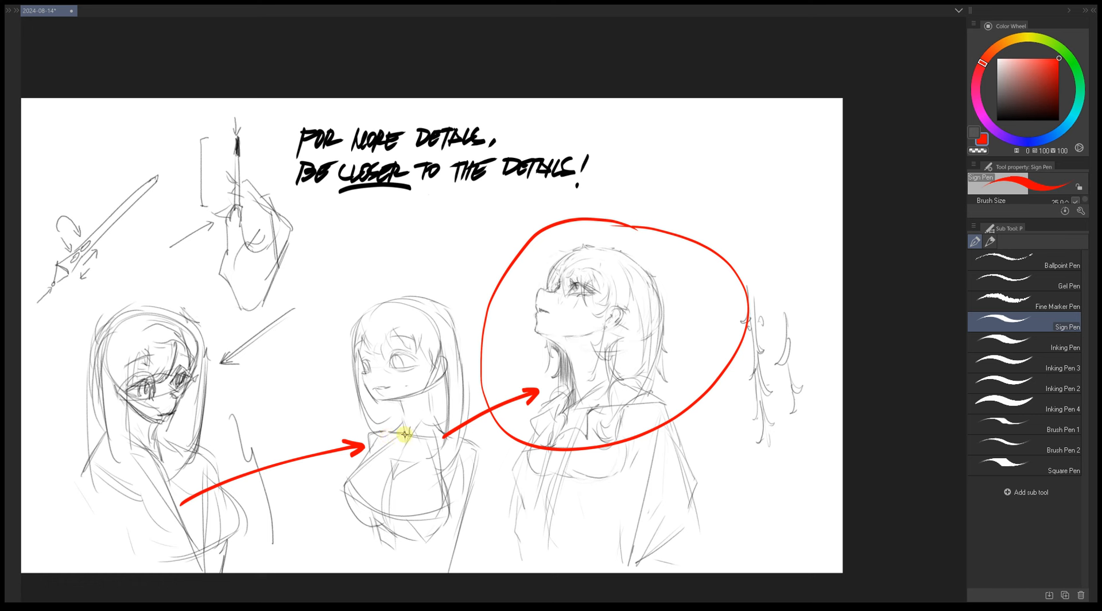
- Undo the red circle around the third figure and the arrows linking the three figures
key(ctrl+z)
key(ctrl+z)
key(ctrl+z)
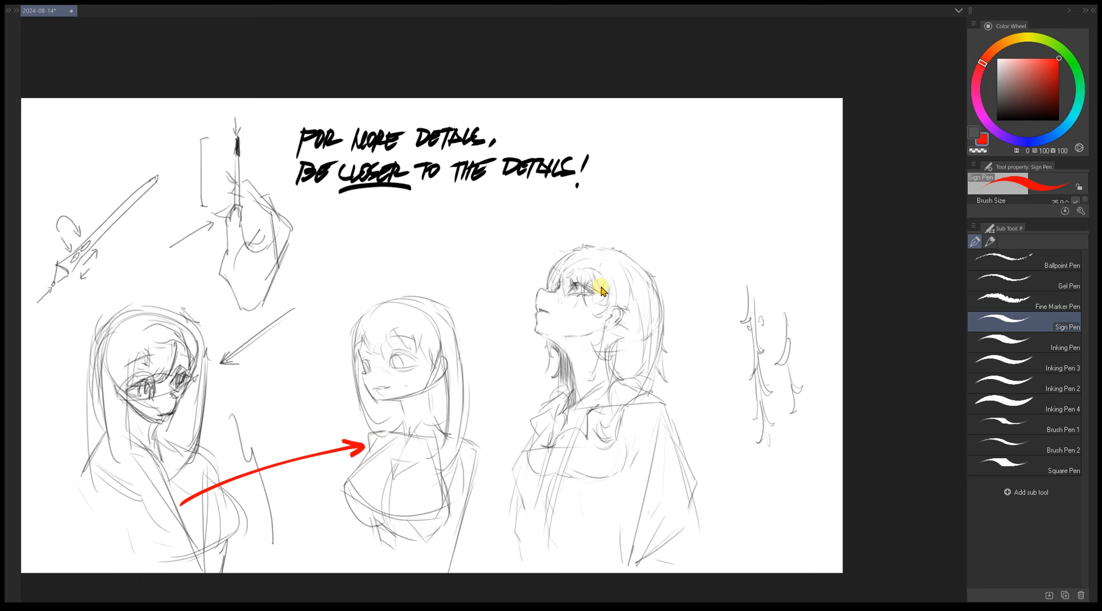
key(ctrl+z)
mouse_move(571, 381)
mouse_down()
mouse_move(618, 375)
mouse_move(627, 353)
mouse_up()
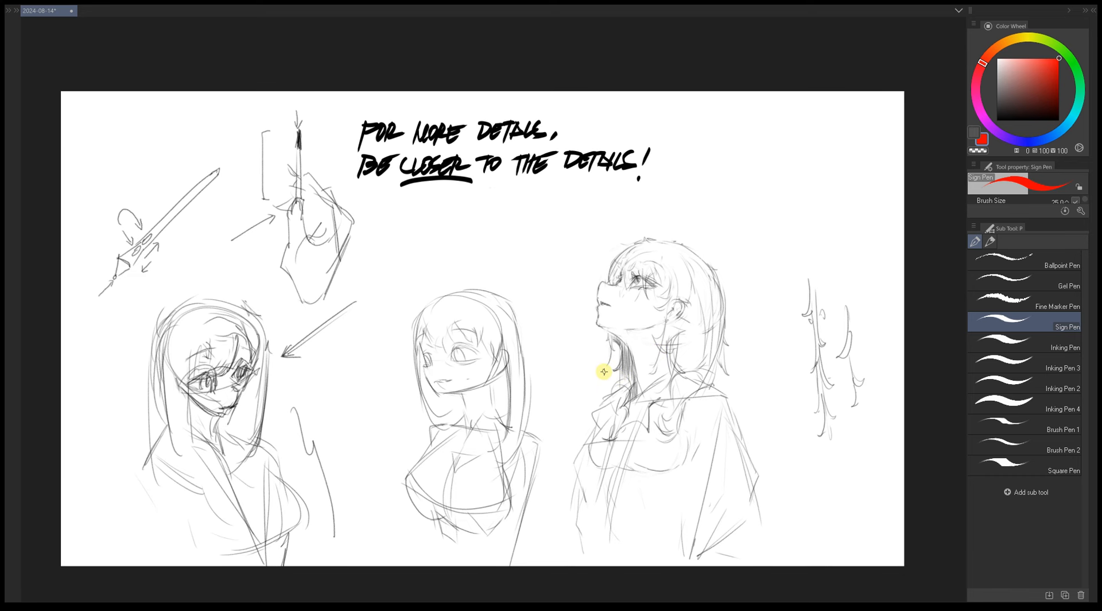
mouse_move(630, 352)
mouse_down()
mouse_move(641, 352)
mouse_move(632, 354)
mouse_up()
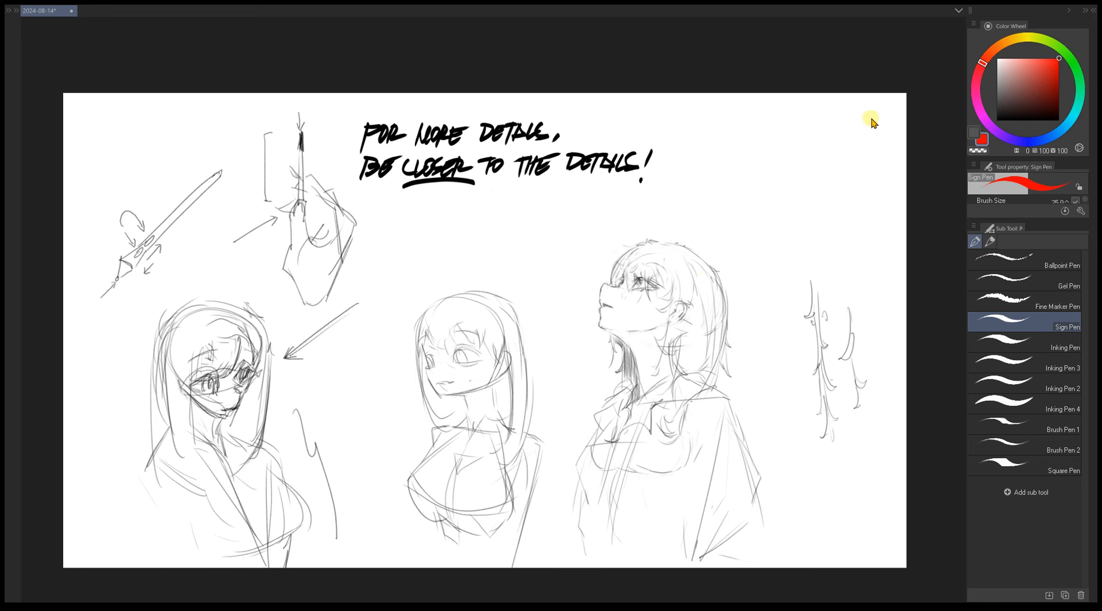
drag(691, 222, 704, 214)
mouse_move(684, 293)
mouse_down()
mouse_move(675, 278)
mouse_move(678, 297)
mouse_up()
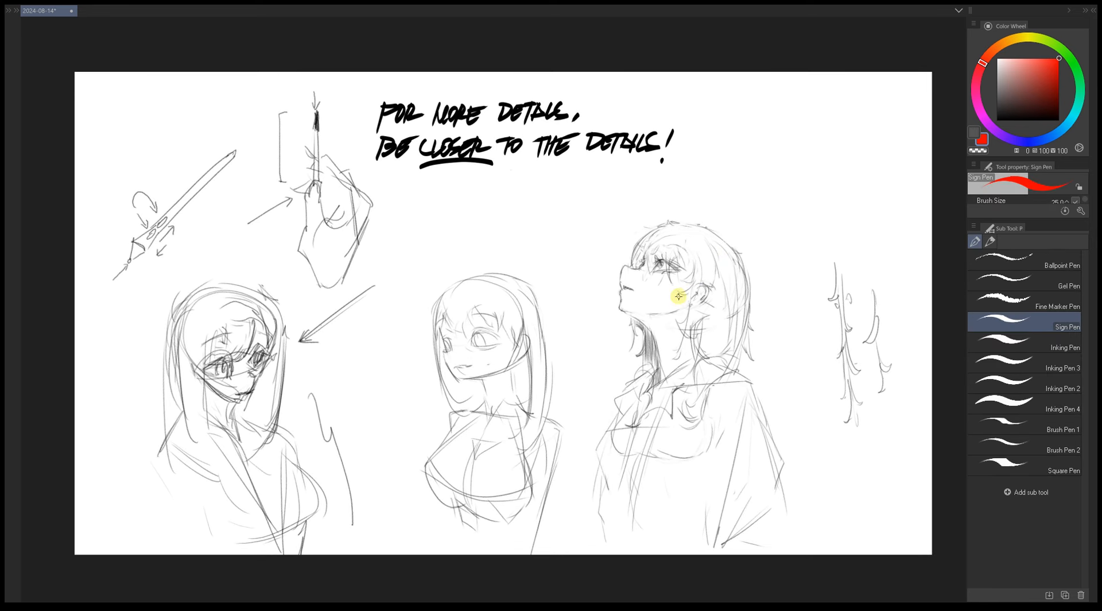